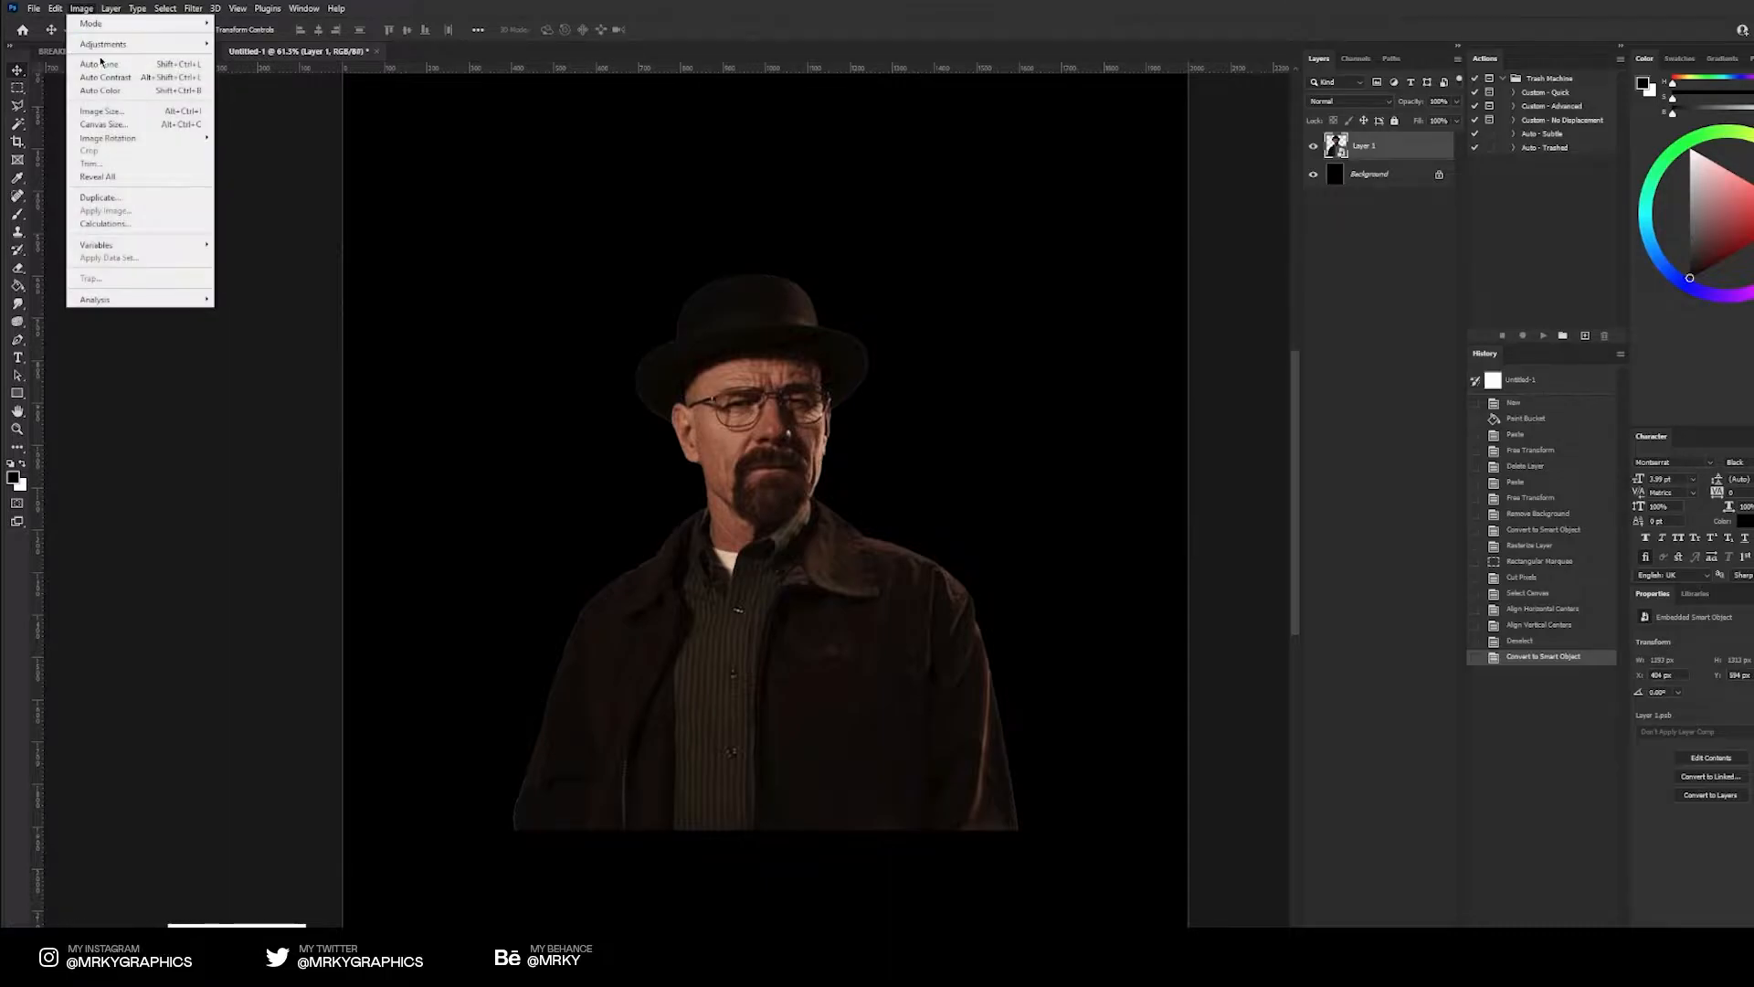
Apply a Threshold adjustment at level 10 to the cut-out portrait on Layer 1
click(253, 229)
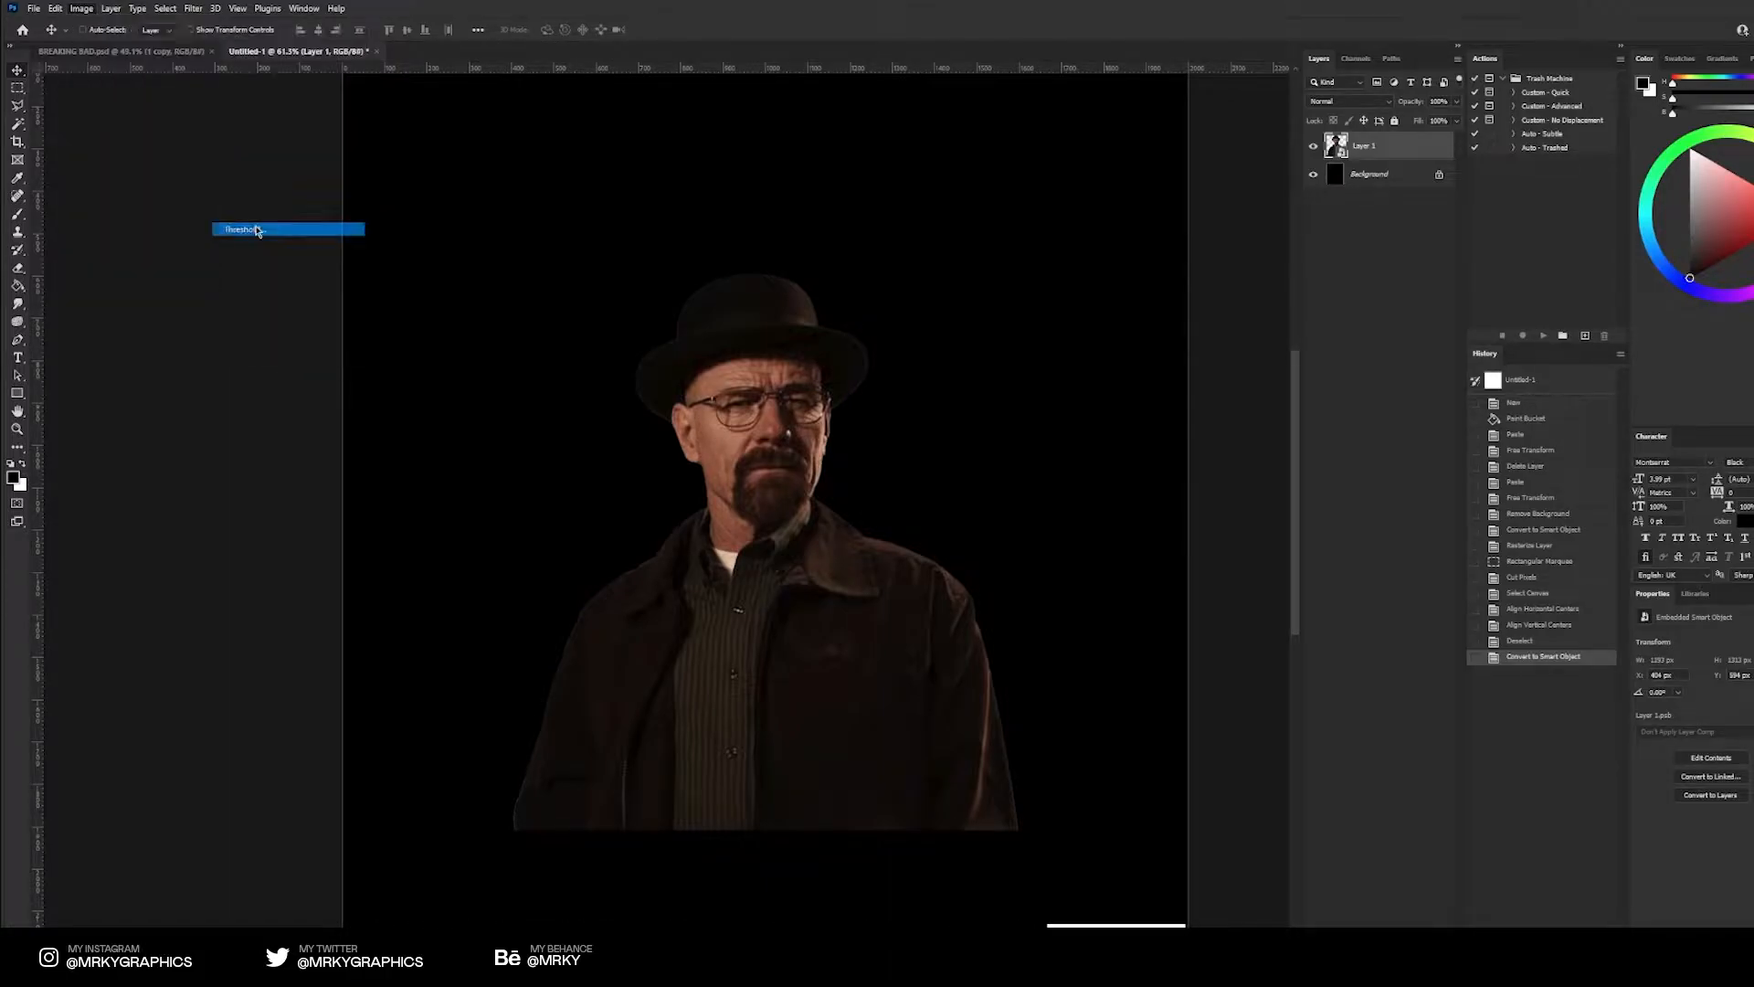
drag(1149, 384, 1073, 384)
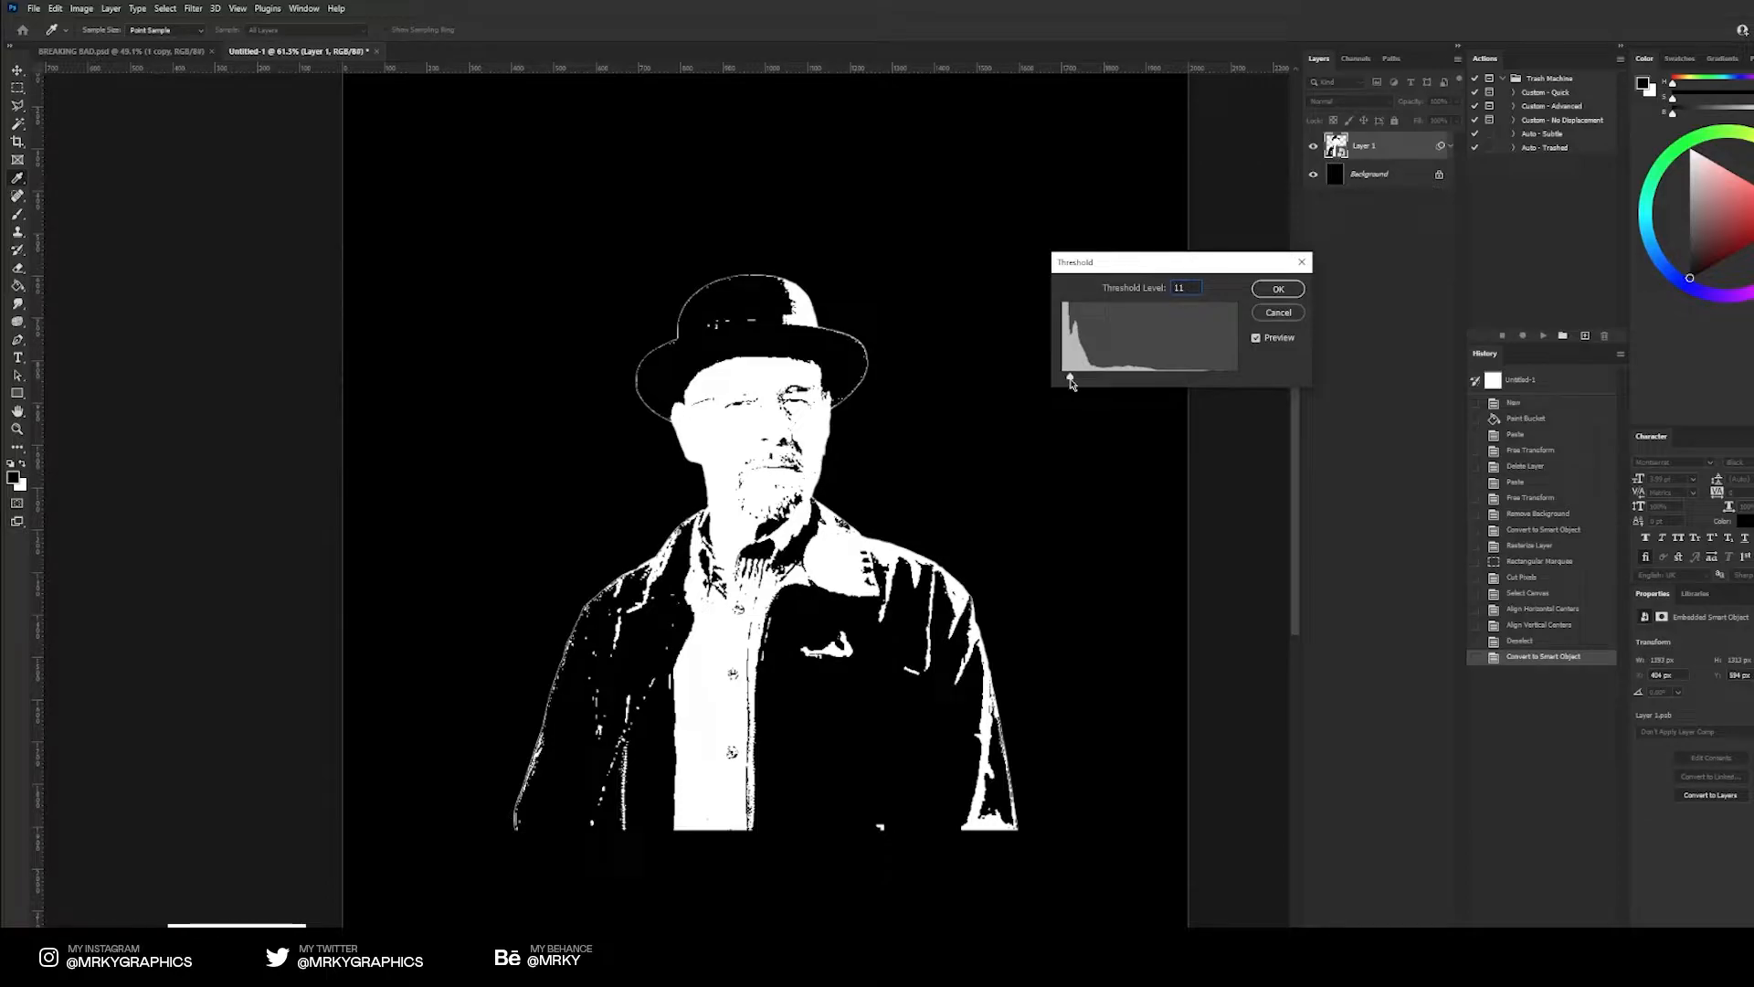
drag(1073, 383, 1072, 386)
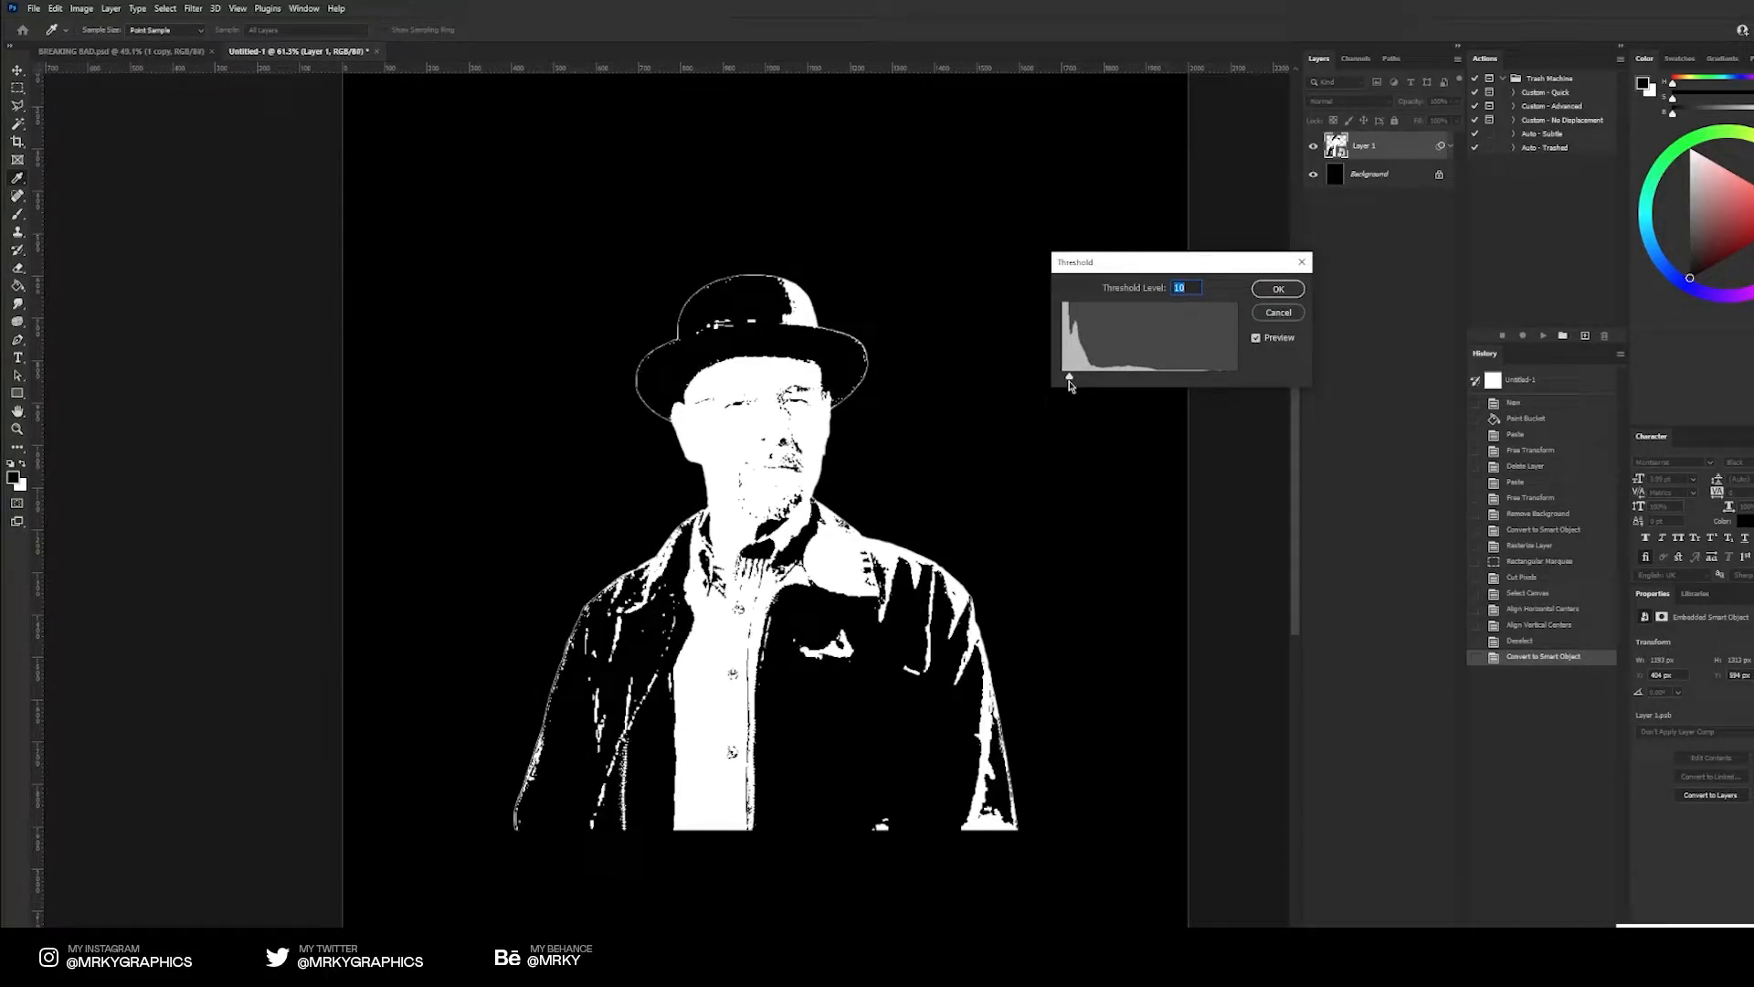
key(Return)
Duplicate Layer 1 and set the copy's Threshold level to 75, hiding the original during the adjustment
key(ctrl+j)
click(1314, 220)
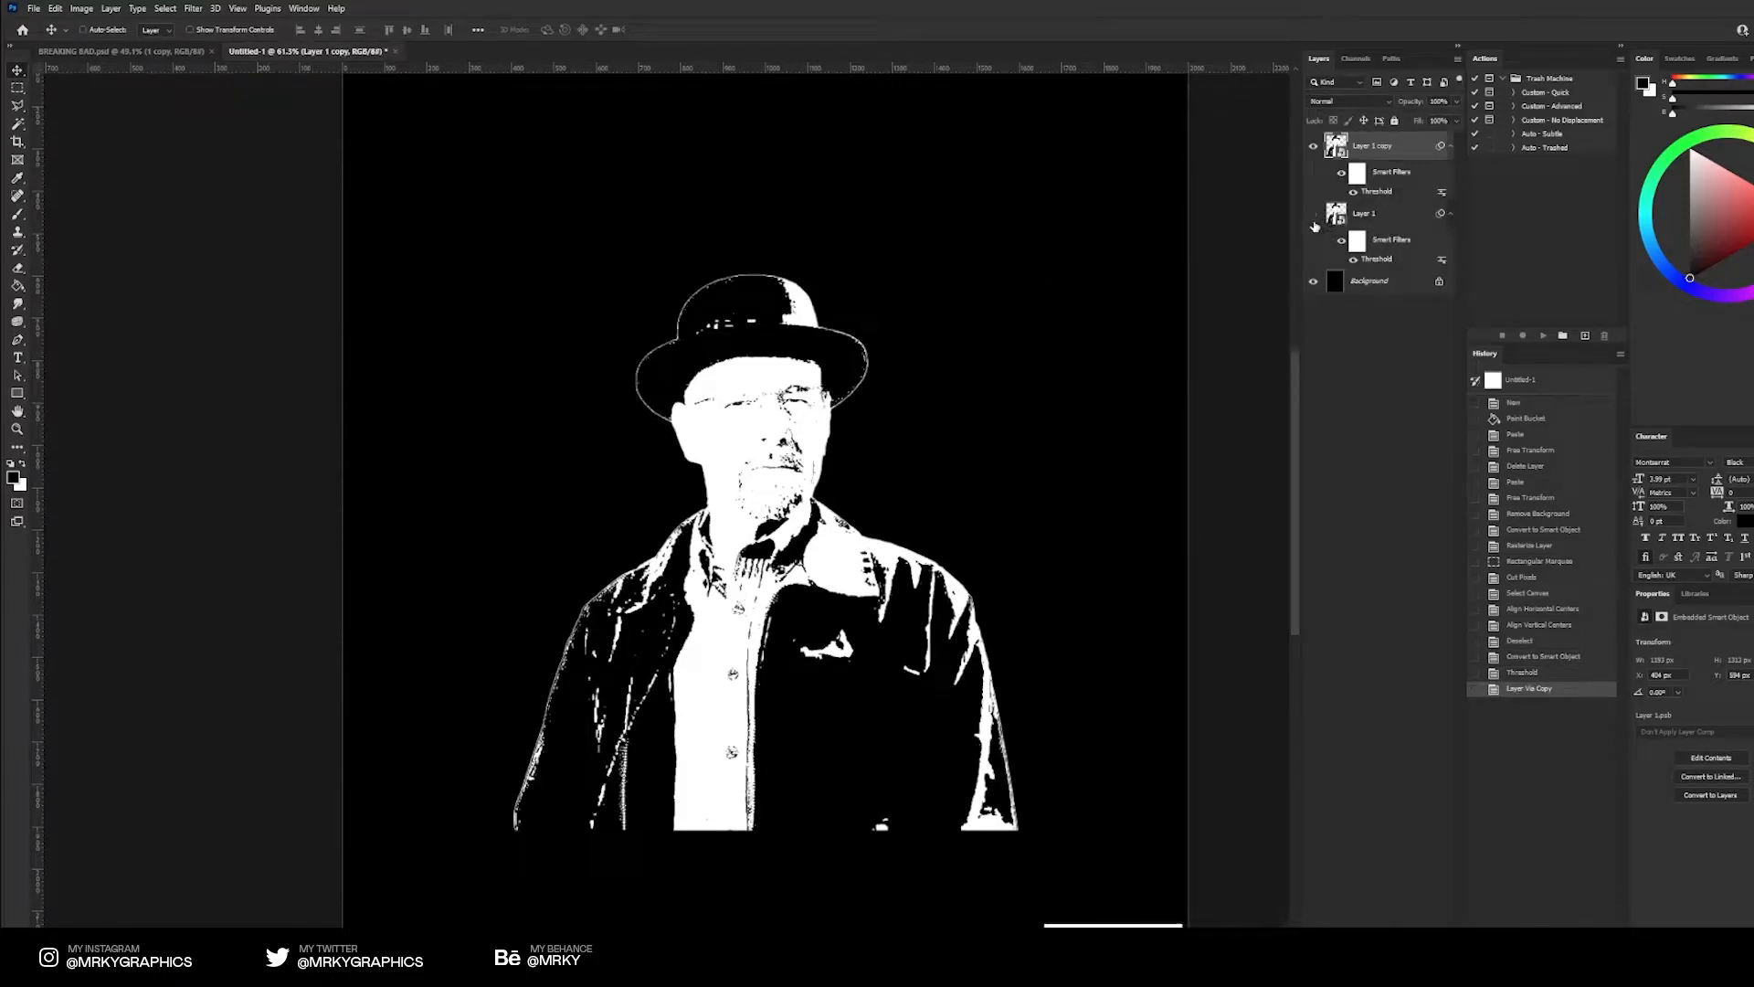
double_click(1377, 192)
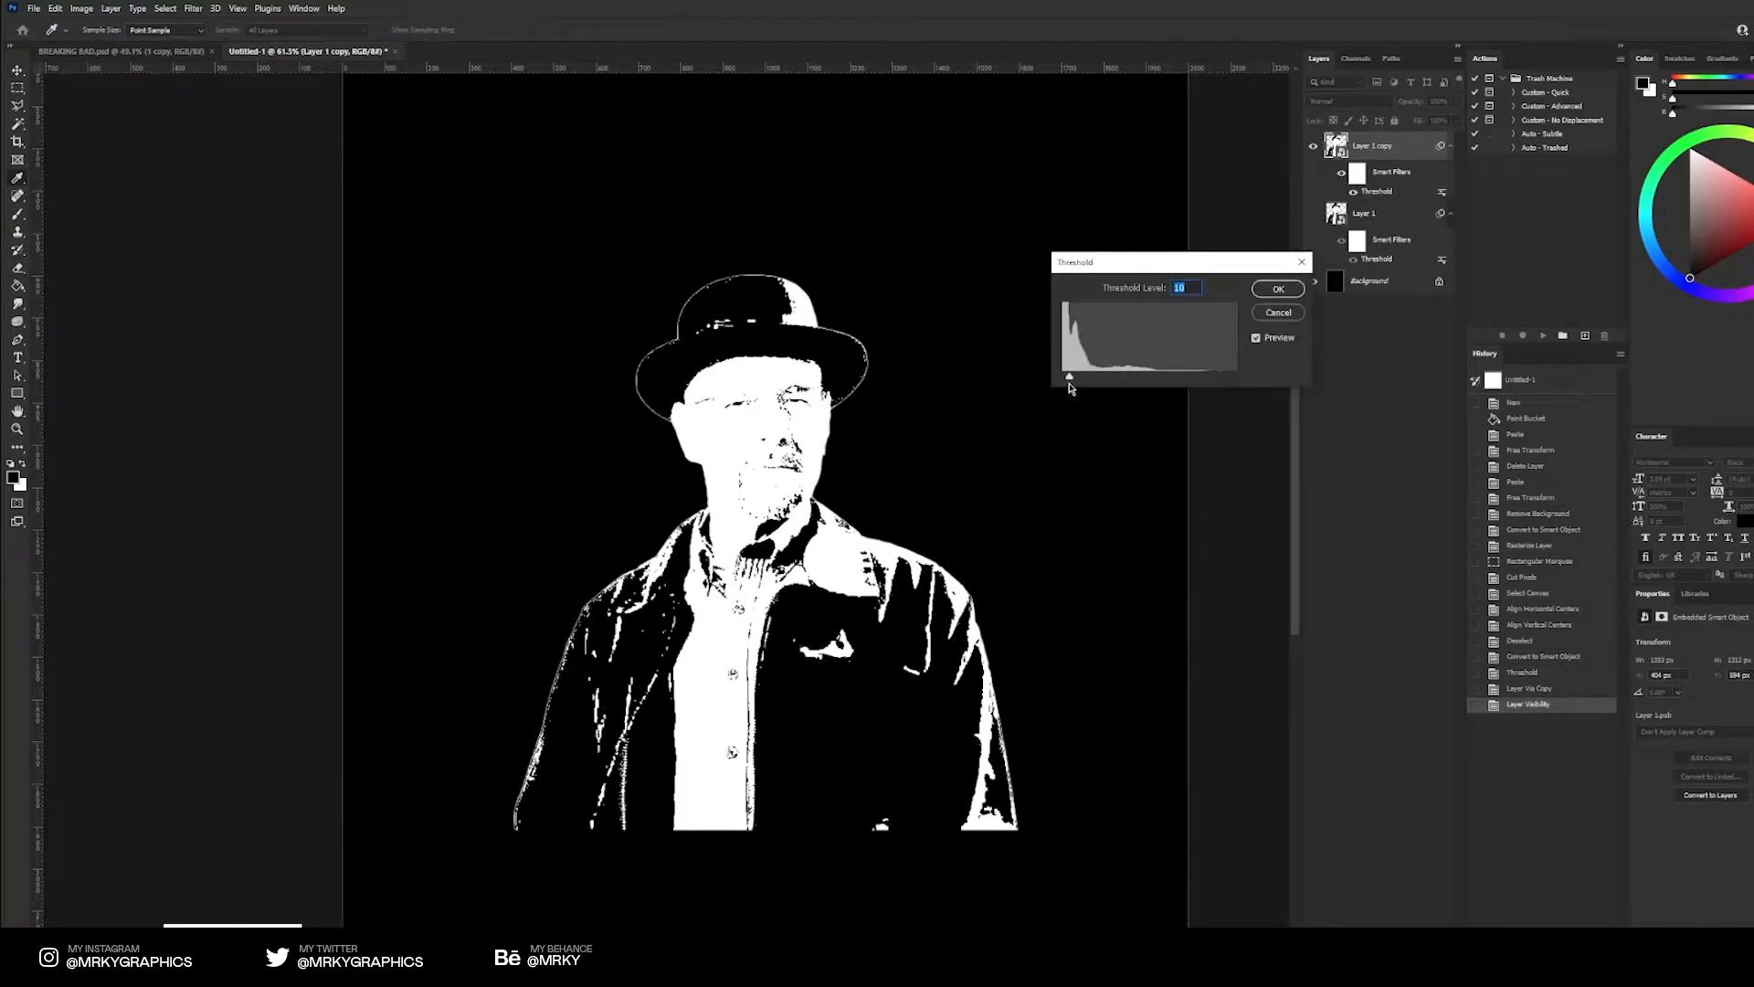
drag(1070, 377, 1114, 376)
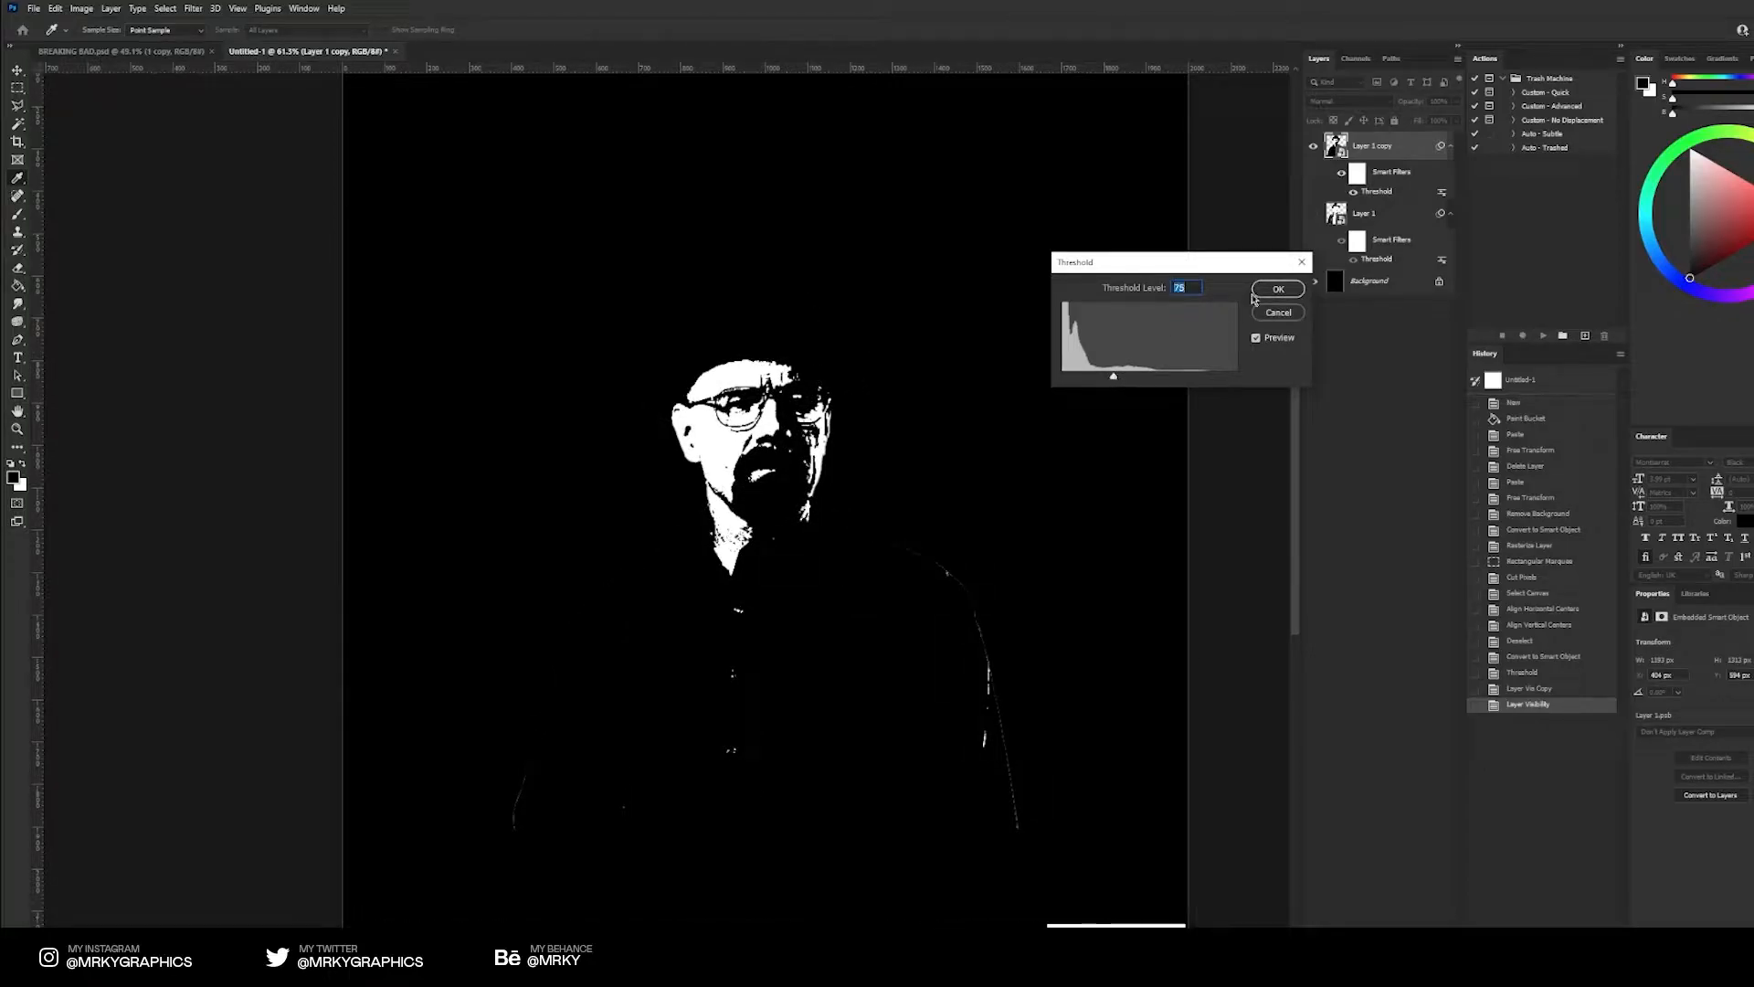
click(1313, 214)
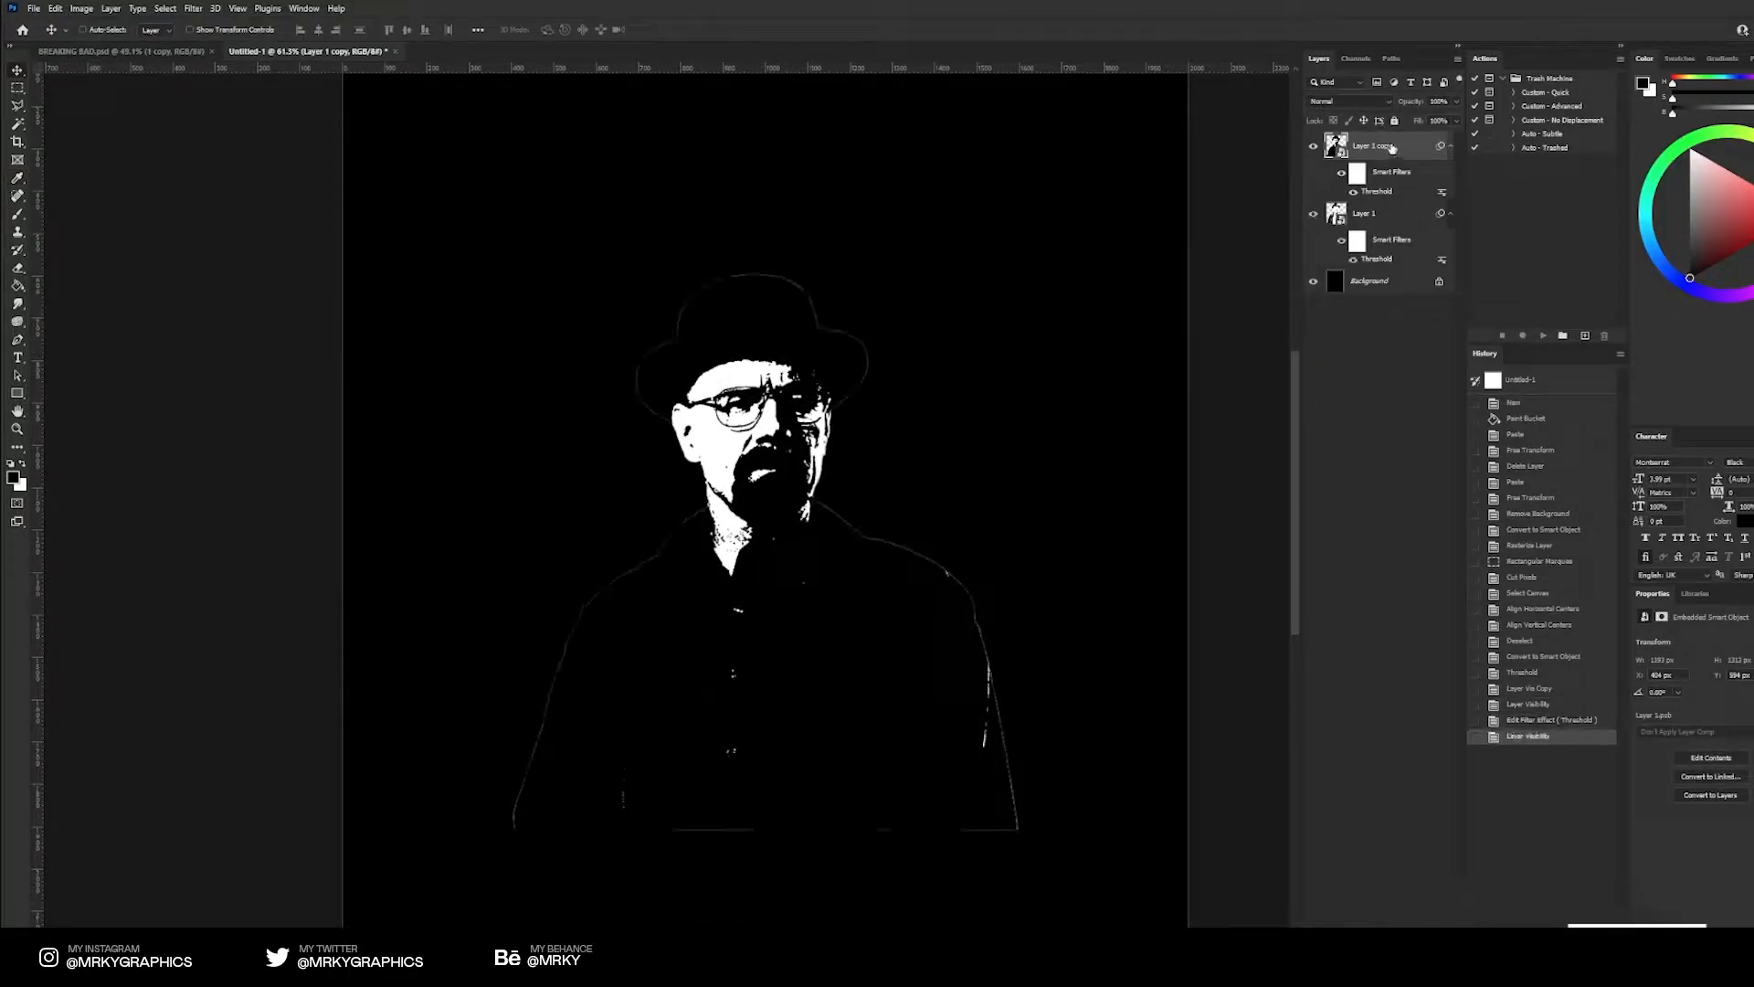
Collapse the smart filter lists and rasterize both threshold layers together
click(1443, 217)
click(1450, 214)
click(1450, 147)
shift+click(1406, 147)
right_click(1406, 146)
click(1450, 422)
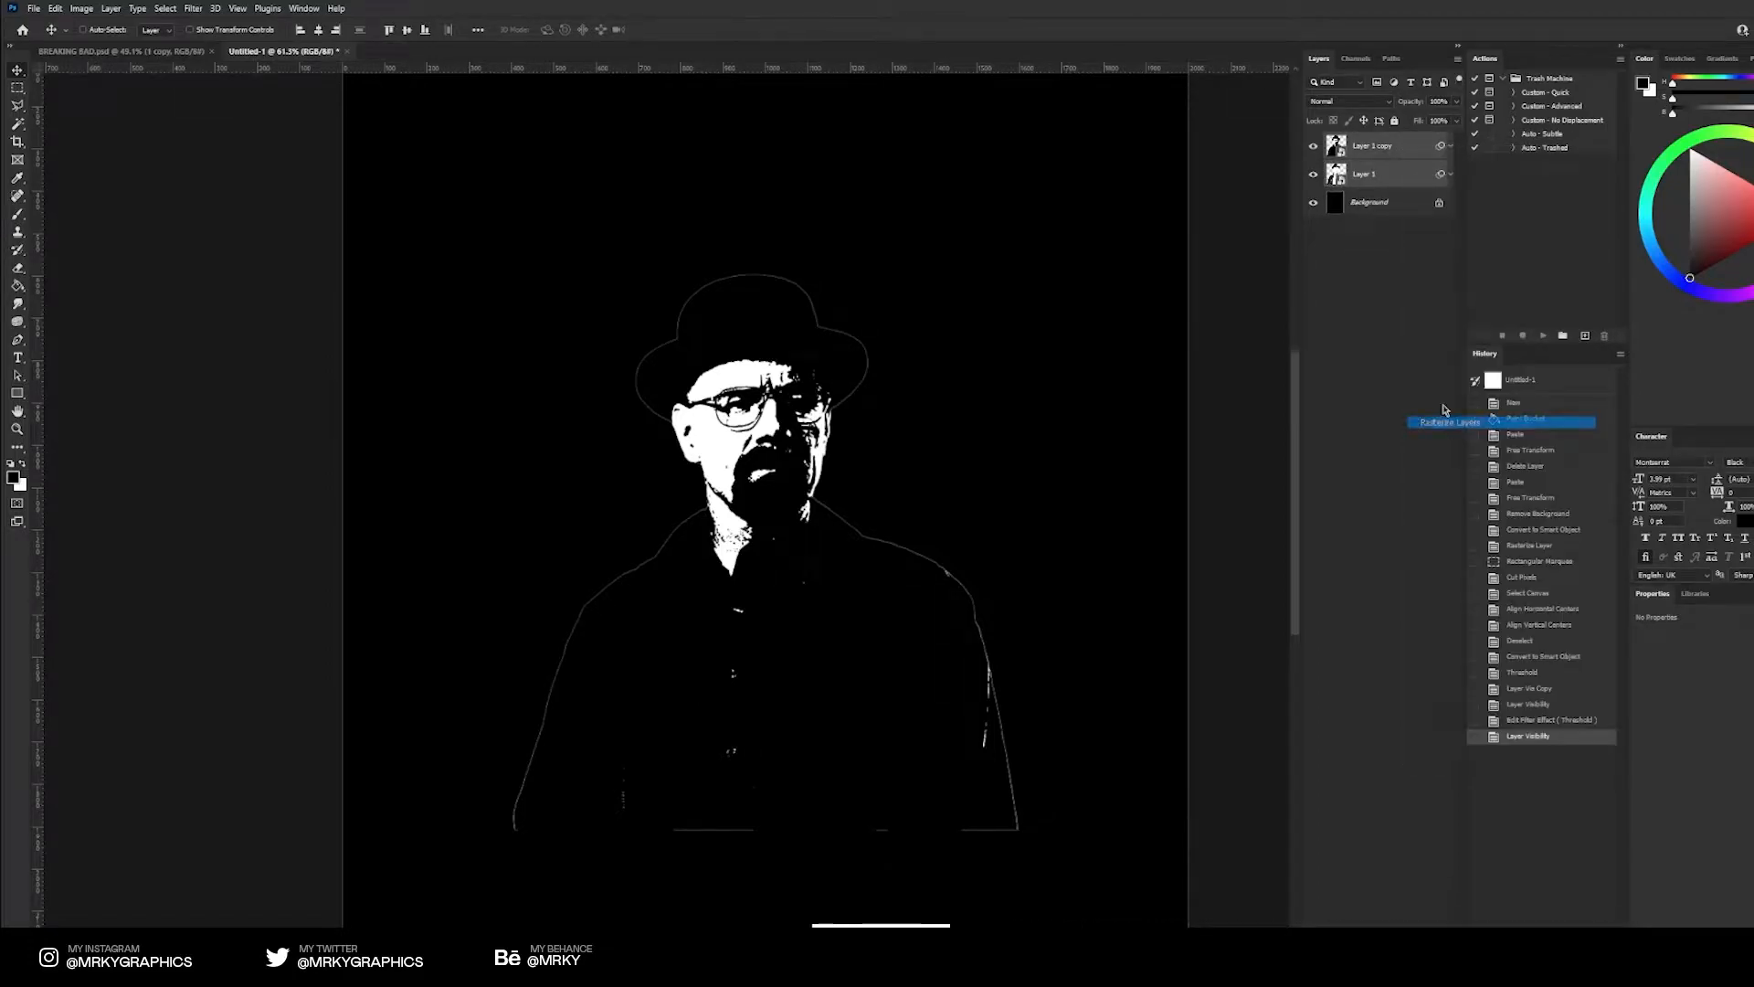
Select the black areas of Layer 1 copy with Color Range and cut them out
click(166, 9)
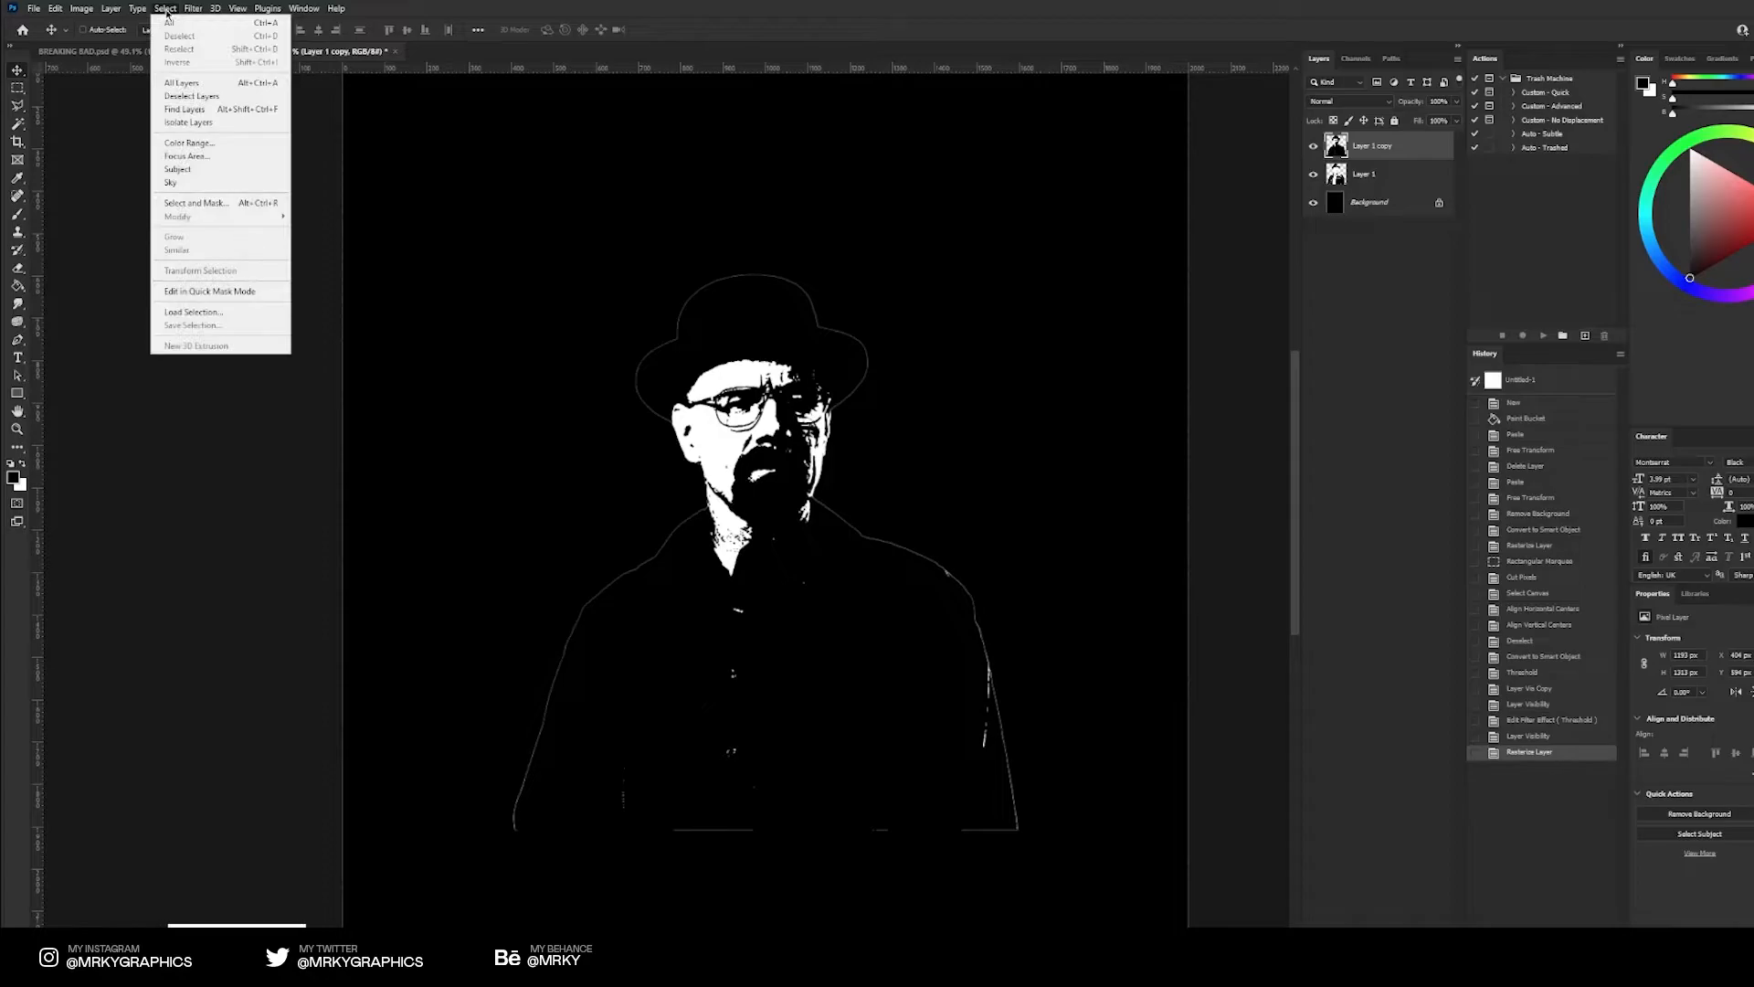
click(188, 142)
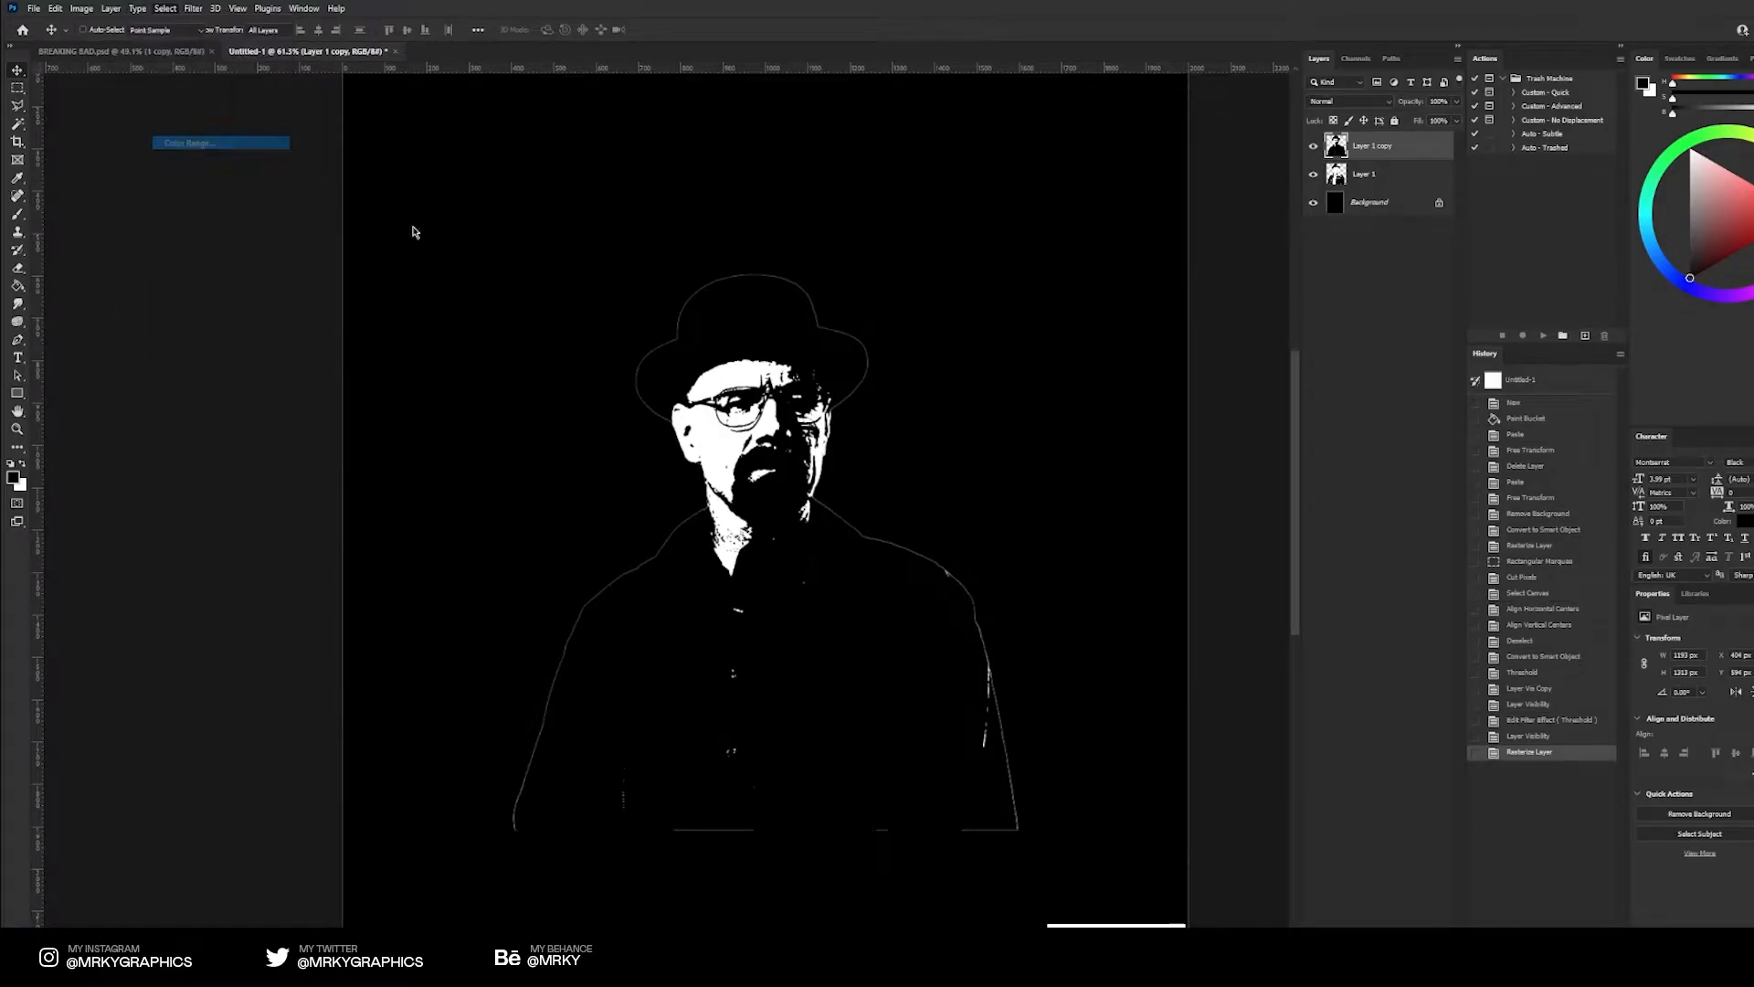
key(Return)
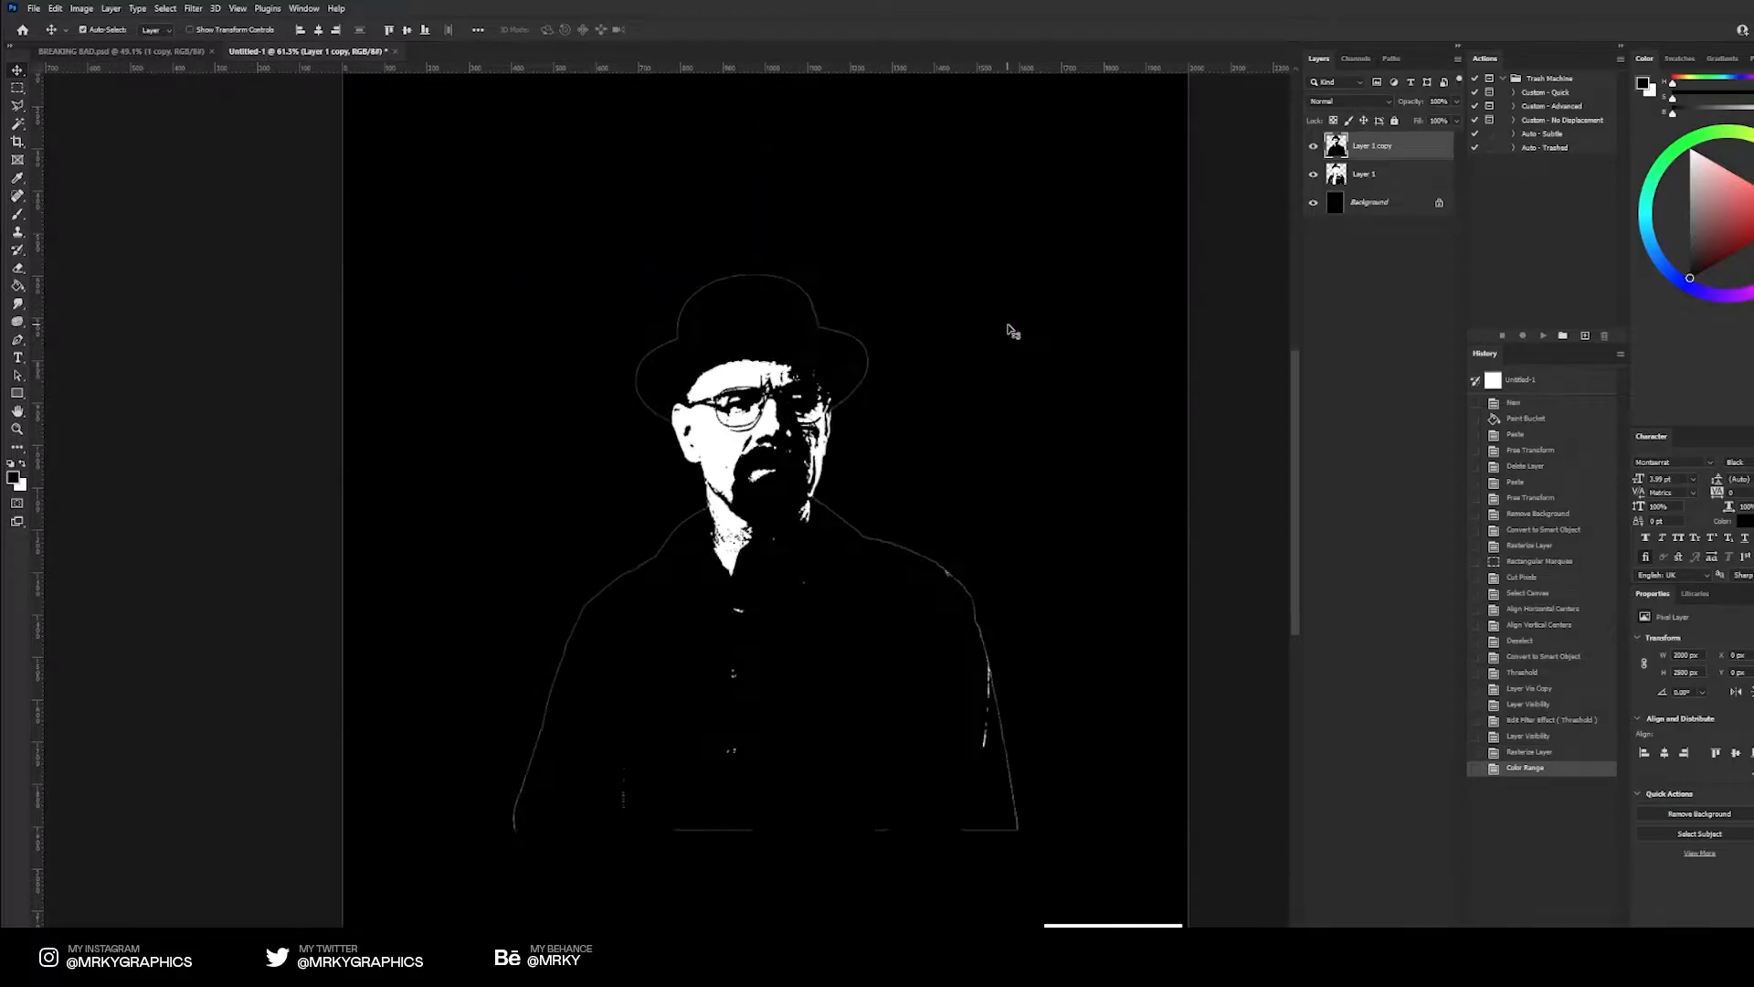
key(ctrl+x)
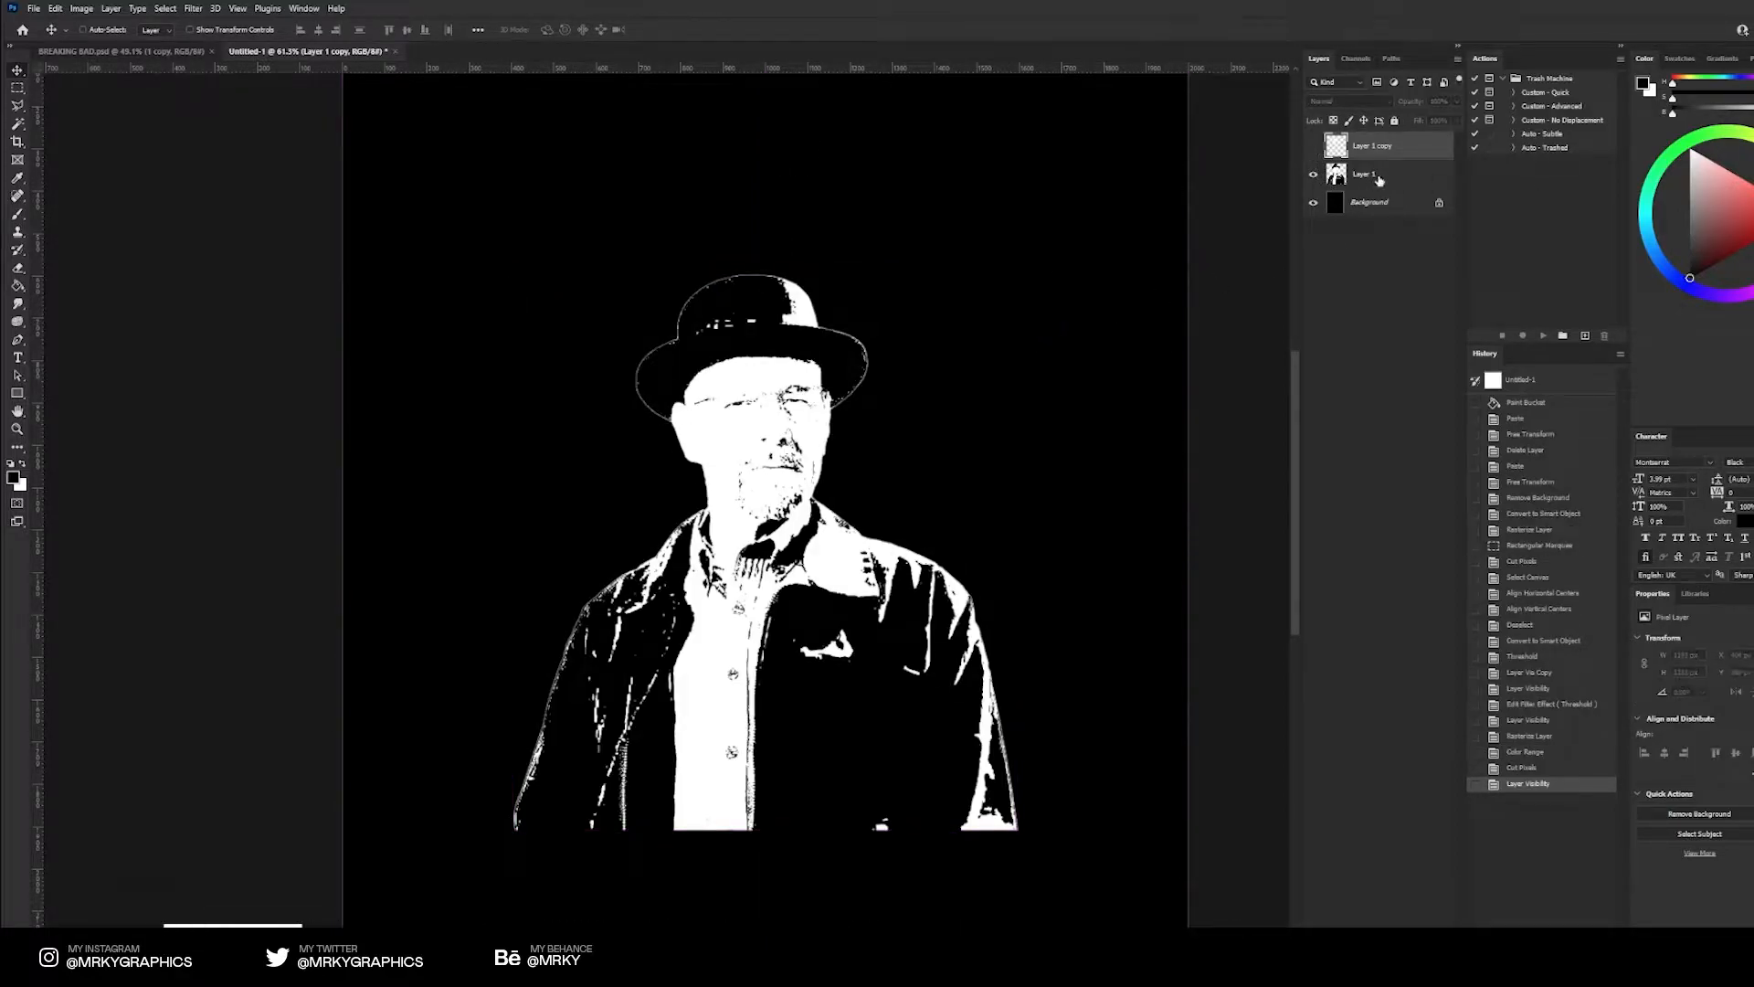
Hide Layer 1 copy, select the black areas of Layer 1 with Color Range and cut them out
click(1313, 147)
click(1375, 174)
click(166, 8)
click(202, 143)
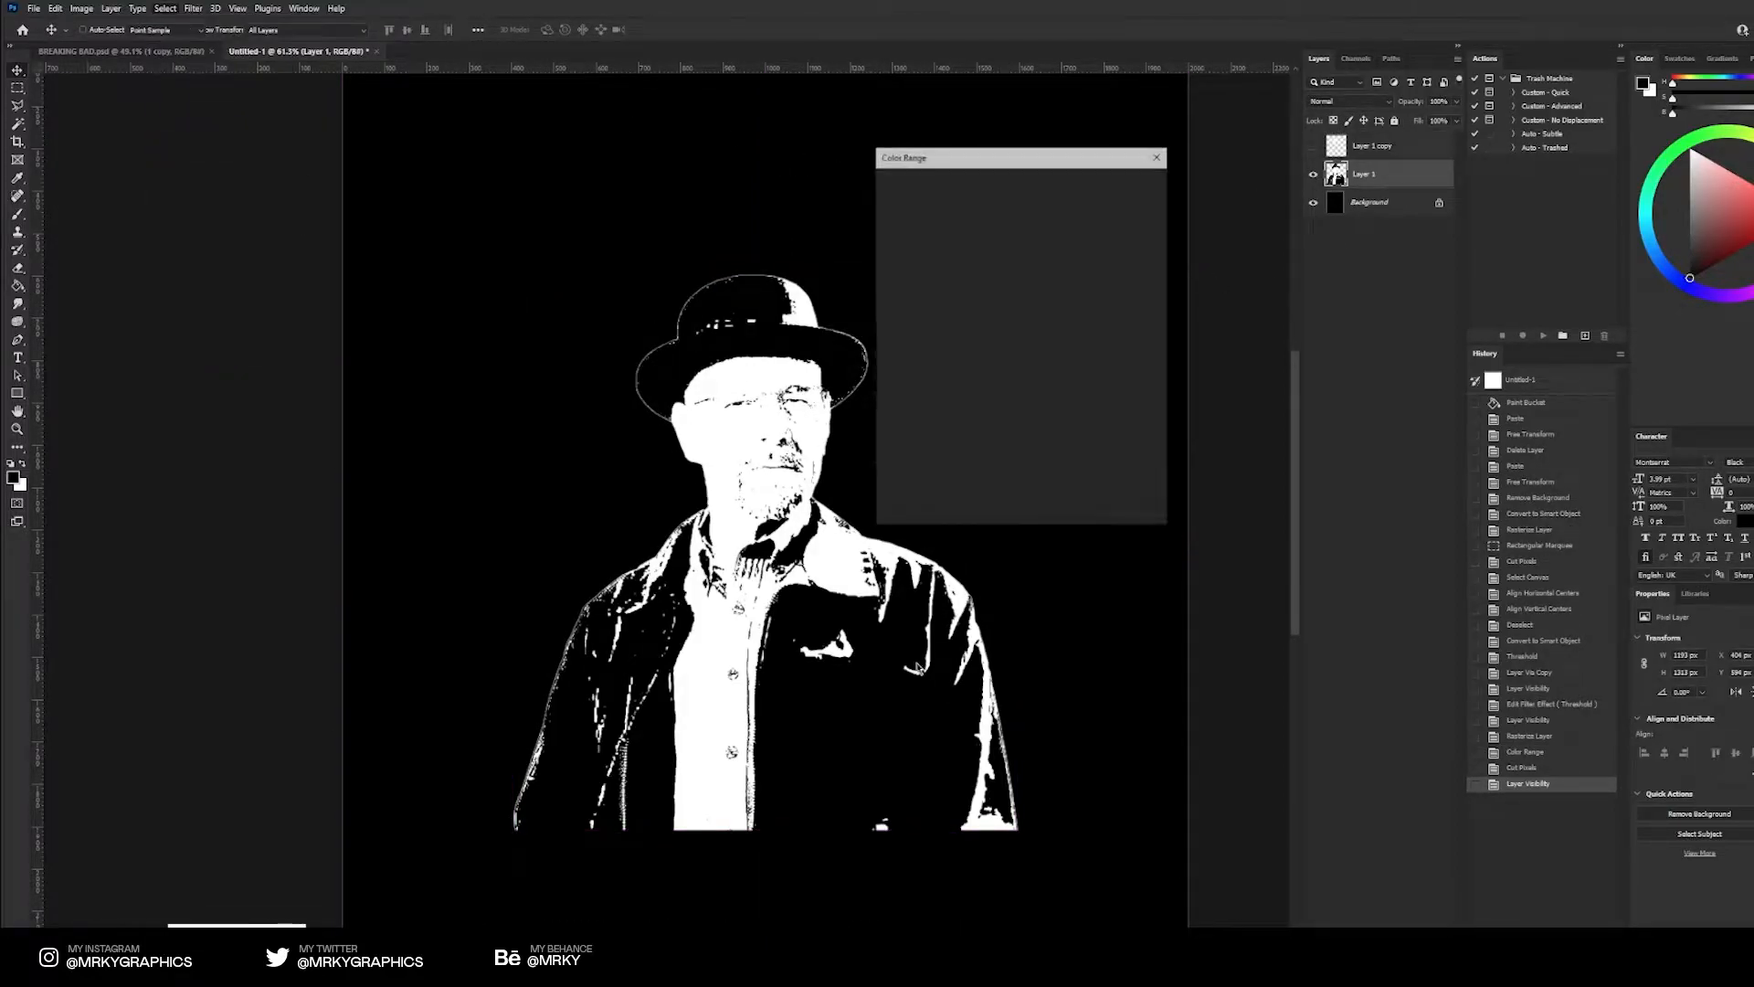
key(Return)
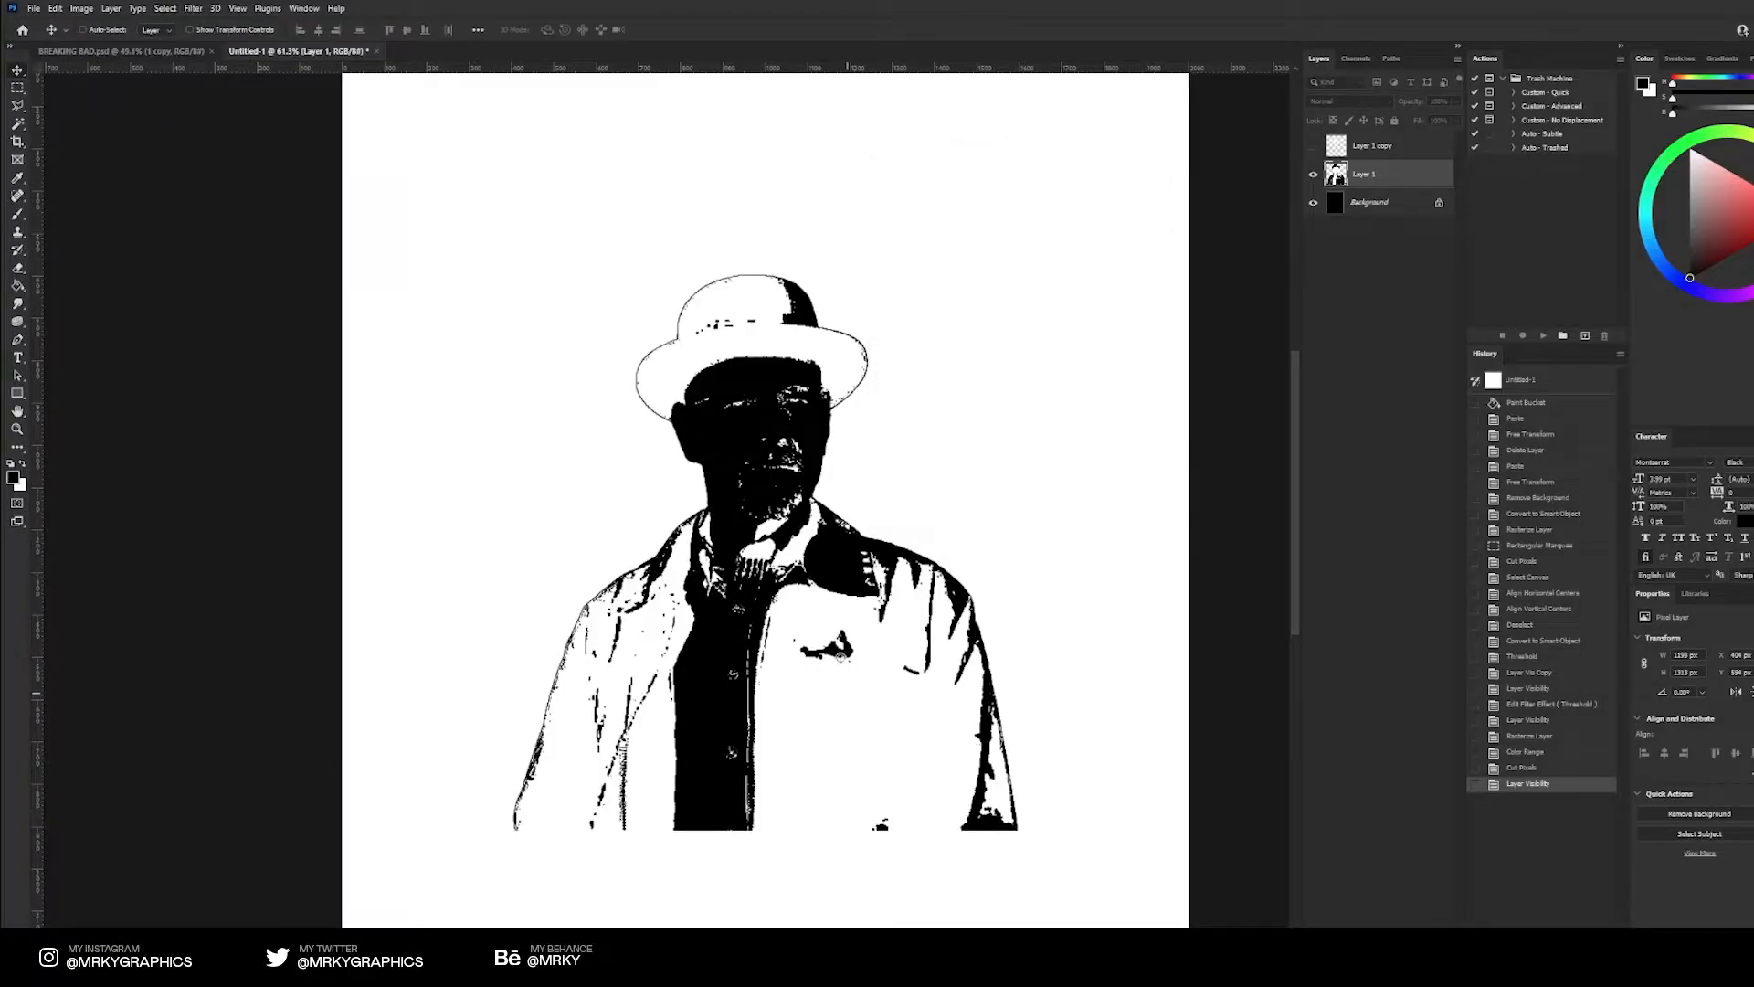
key(ctrl+x)
Toggle the visibility of both portrait layers and the background to check each white cut-out
click(1313, 147)
click(1313, 175)
click(1313, 203)
click(1313, 175)
click(1313, 174)
click(1313, 147)
click(1313, 175)
click(1313, 146)
click(1313, 202)
click(1378, 149)
click(1313, 175)
click(1313, 174)
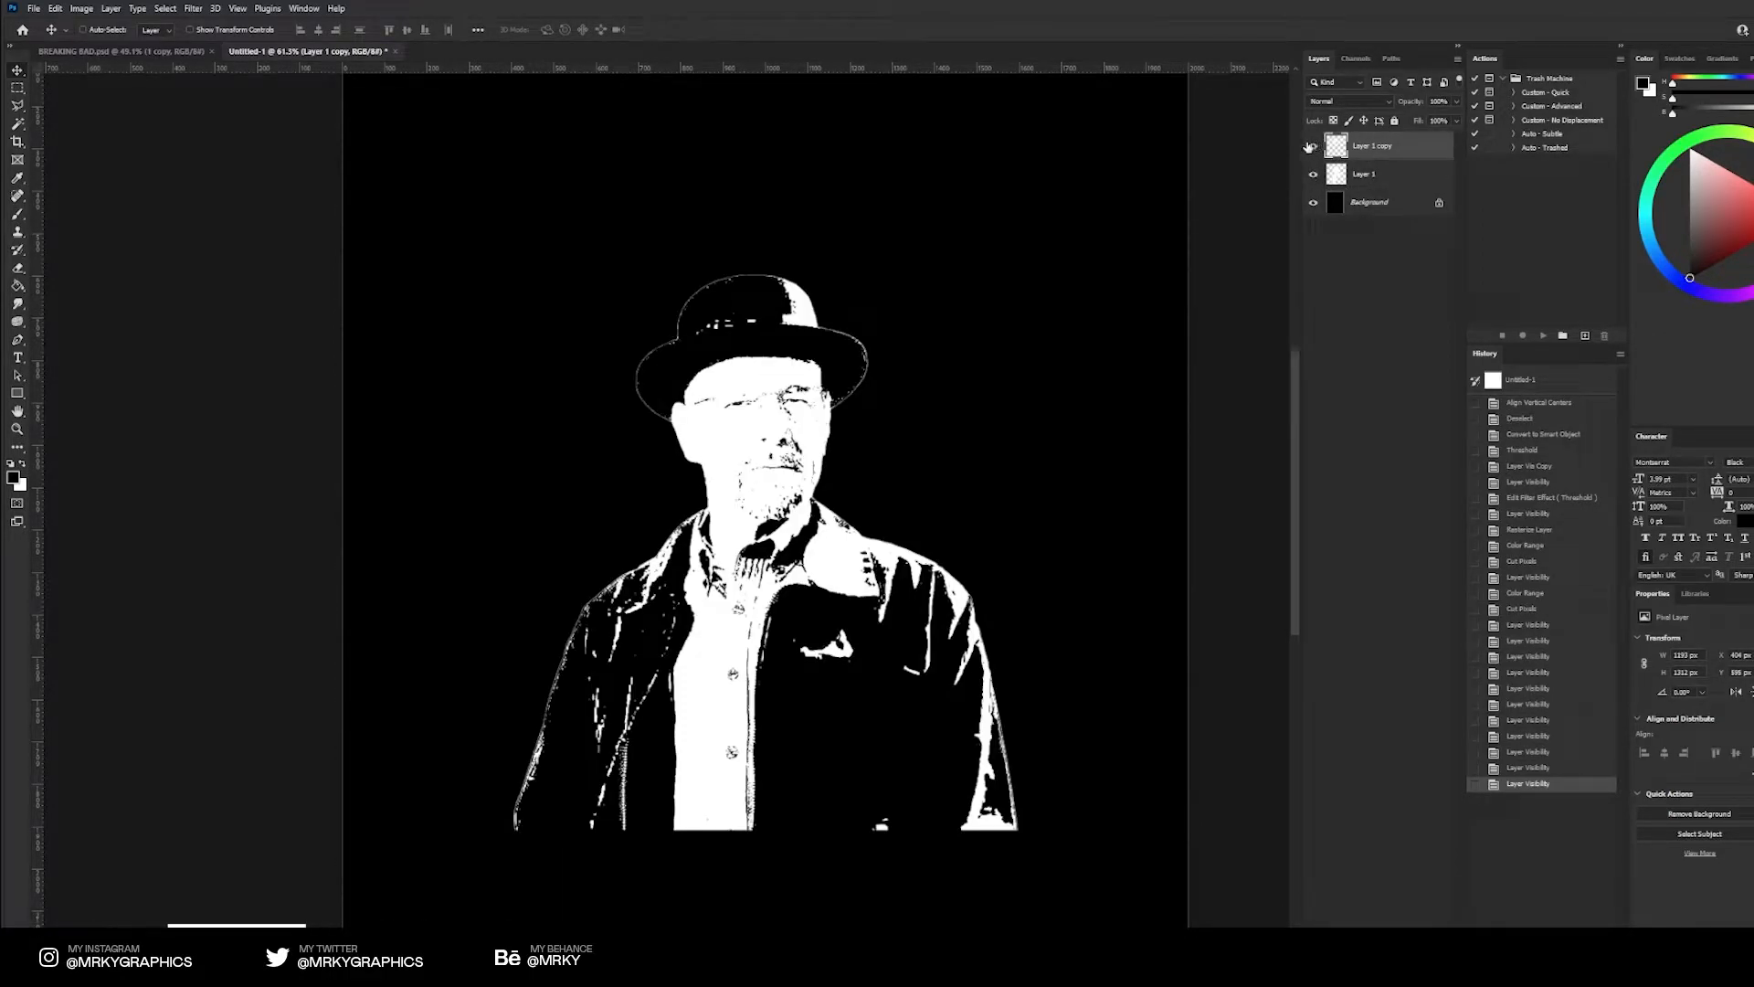
Move Layer 1 copy below Layer 1 and erase Layer 1's solid white face area to expose the detailed face
drag(1370, 146, 1355, 180)
click(1362, 148)
key(z)
mouse_move(713, 424)
mouse_down()
mouse_move(774, 390)
mouse_move(822, 396)
mouse_move(705, 403)
mouse_move(685, 372)
mouse_move(697, 392)
mouse_move(704, 345)
mouse_move(923, 306)
mouse_move(799, 475)
mouse_move(758, 571)
mouse_move(783, 587)
mouse_move(869, 579)
mouse_move(982, 438)
mouse_move(942, 338)
mouse_move(810, 390)
mouse_move(941, 420)
mouse_move(891, 429)
mouse_up()
key(e)
click(930, 352)
key(z)
Merge Layer 1 and Layer 1 copy into a single portrait layer
click(17, 72)
shift+click(1407, 174)
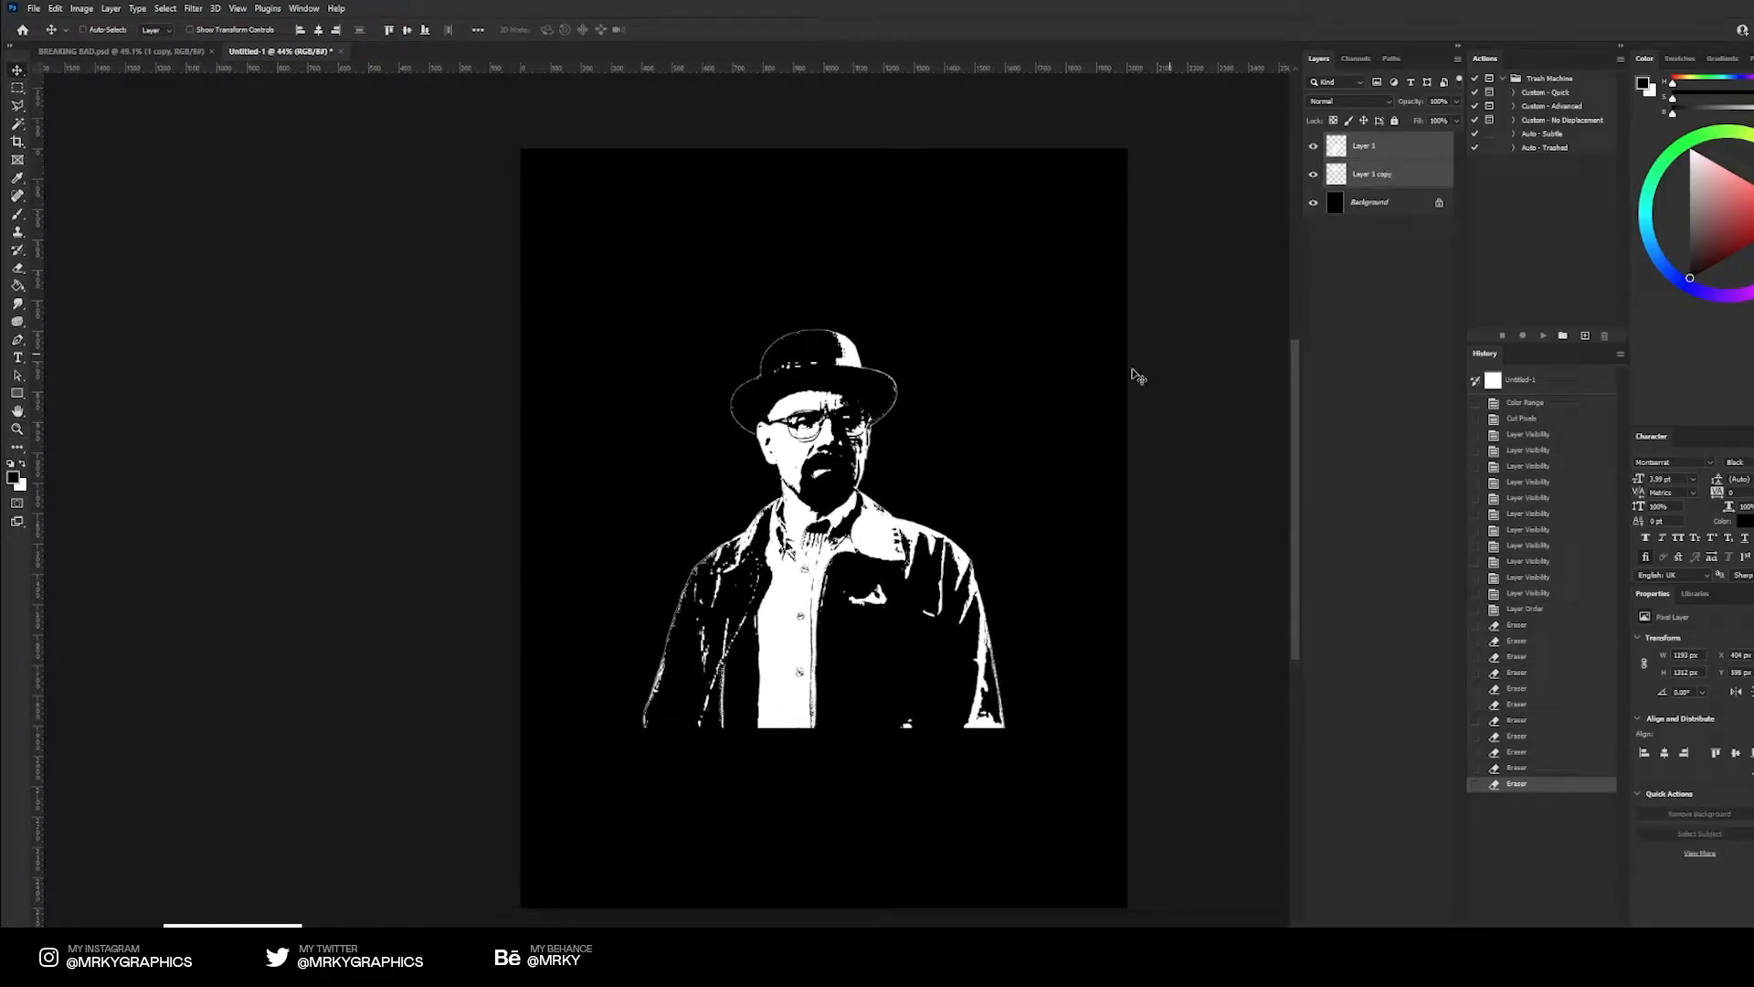
key(ctrl+e)
Add the heading text "HEISENBERG" in white above the portrait
key(z)
drag(855, 591, 872, 568)
drag(856, 455, 847, 484)
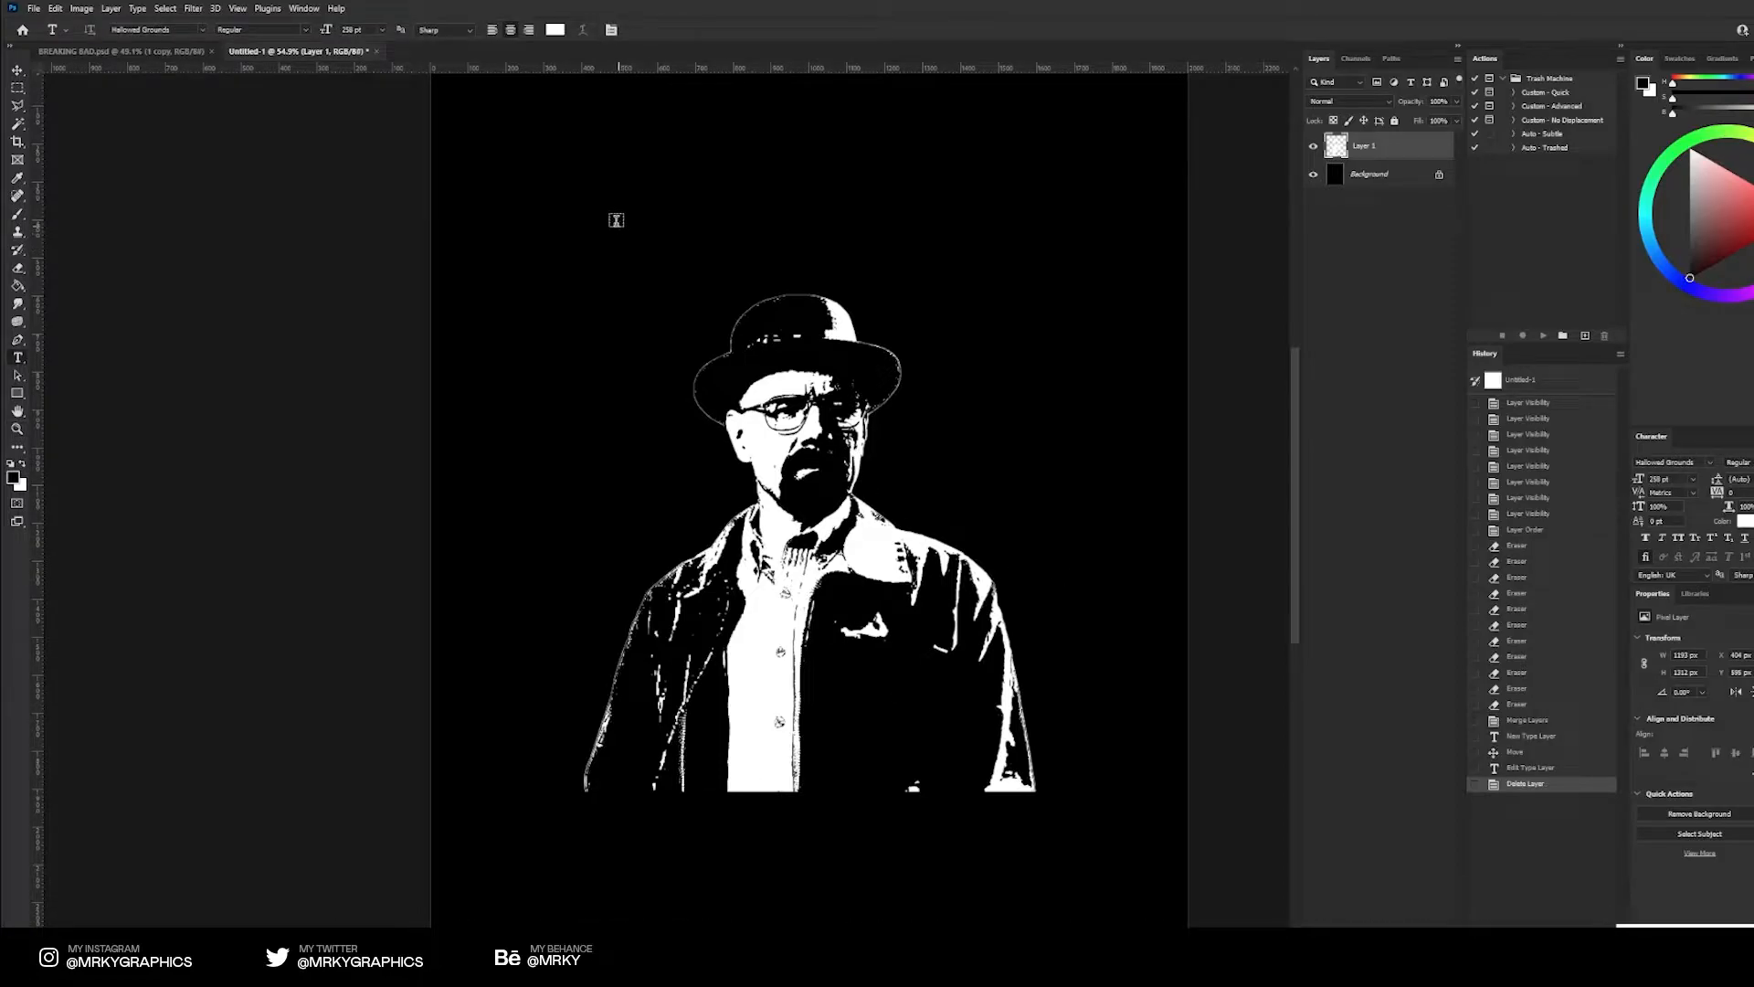
click(603, 200)
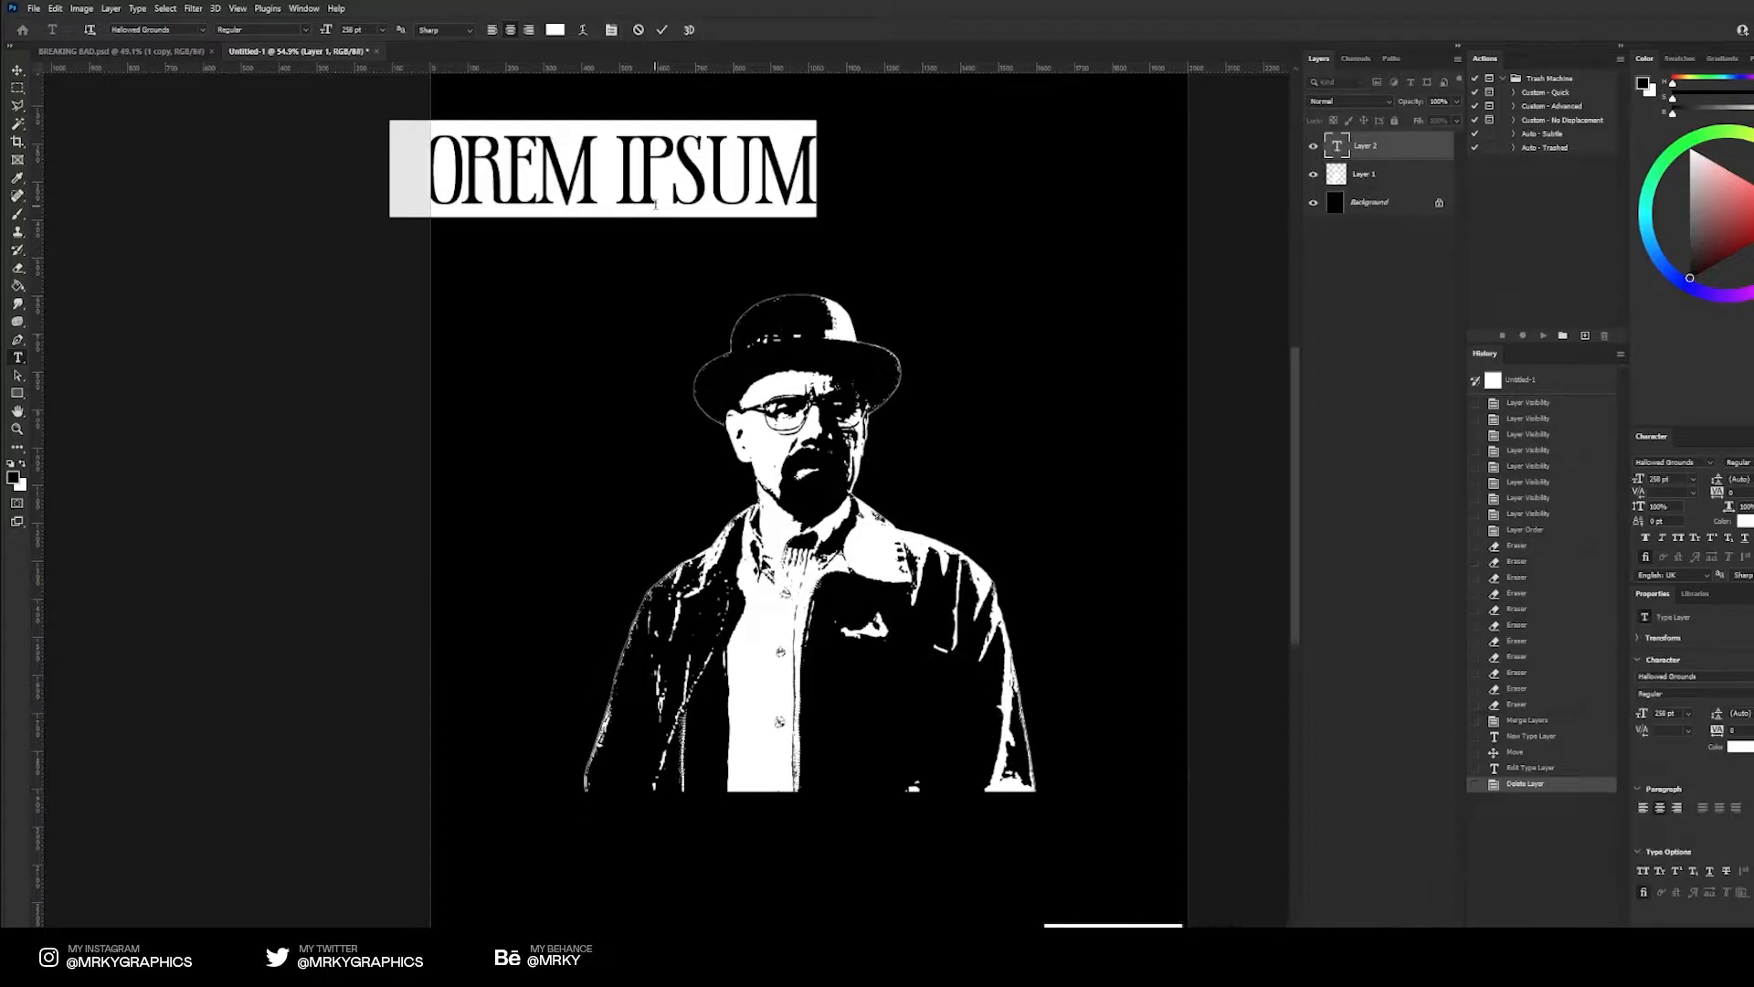
text(HEISEN)
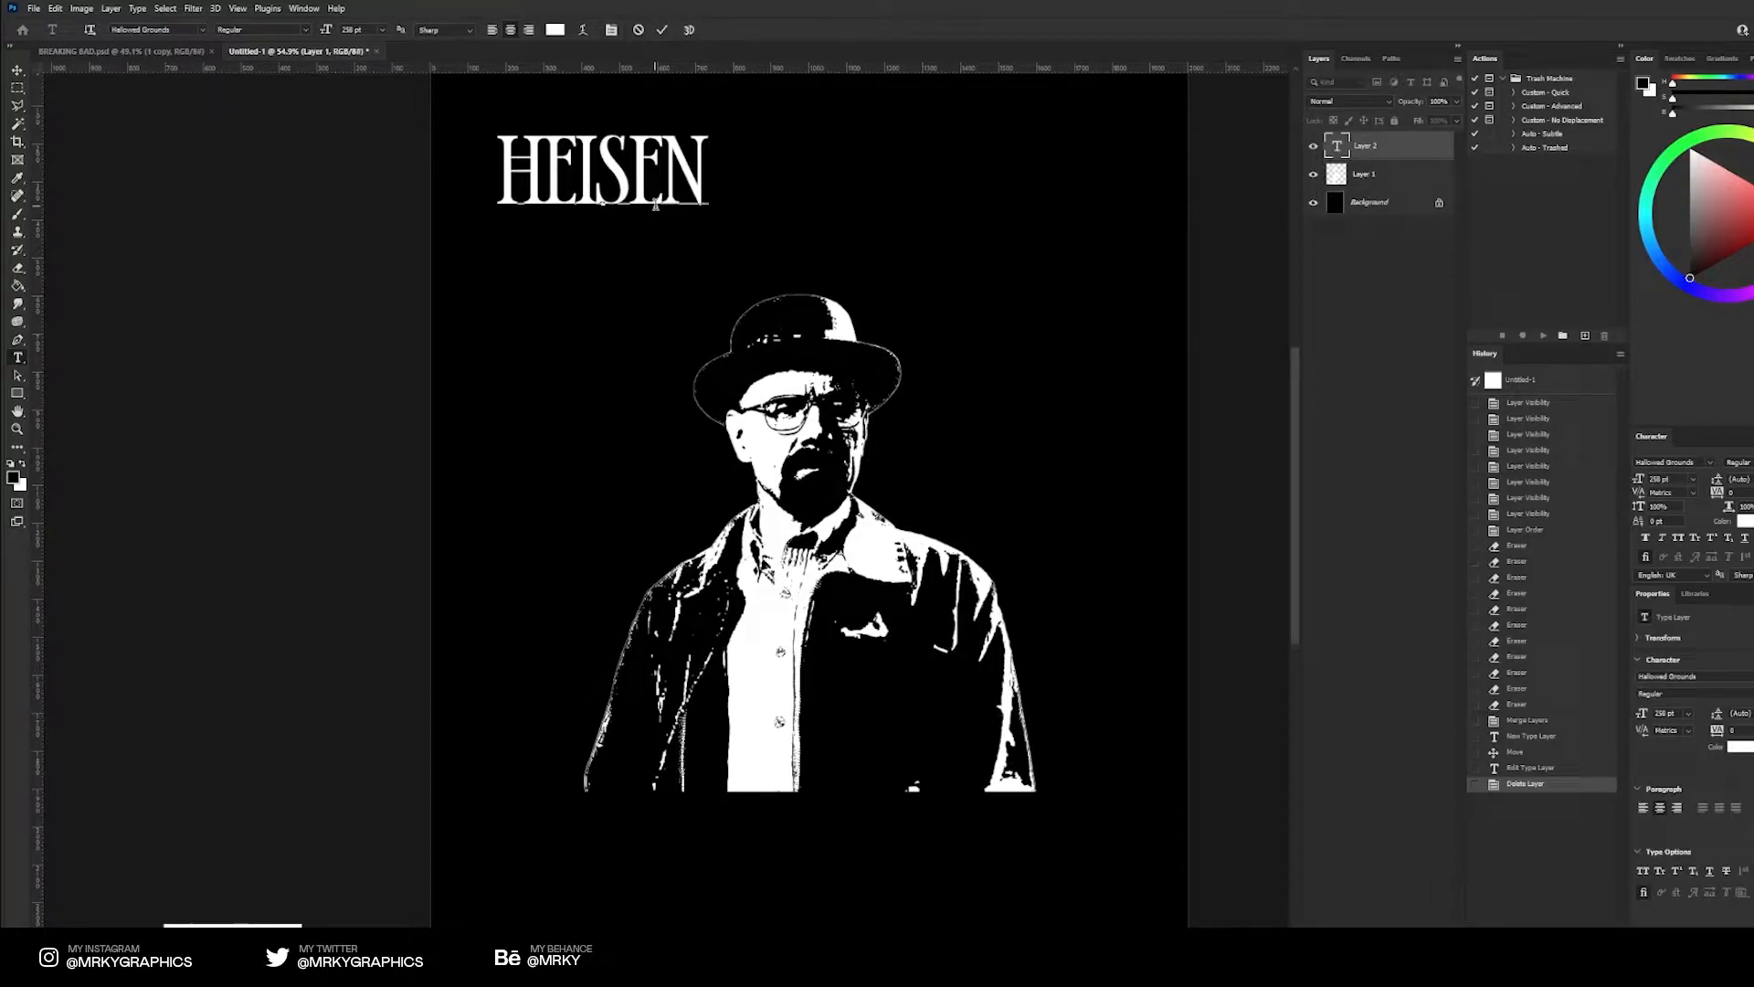
text(BERG)
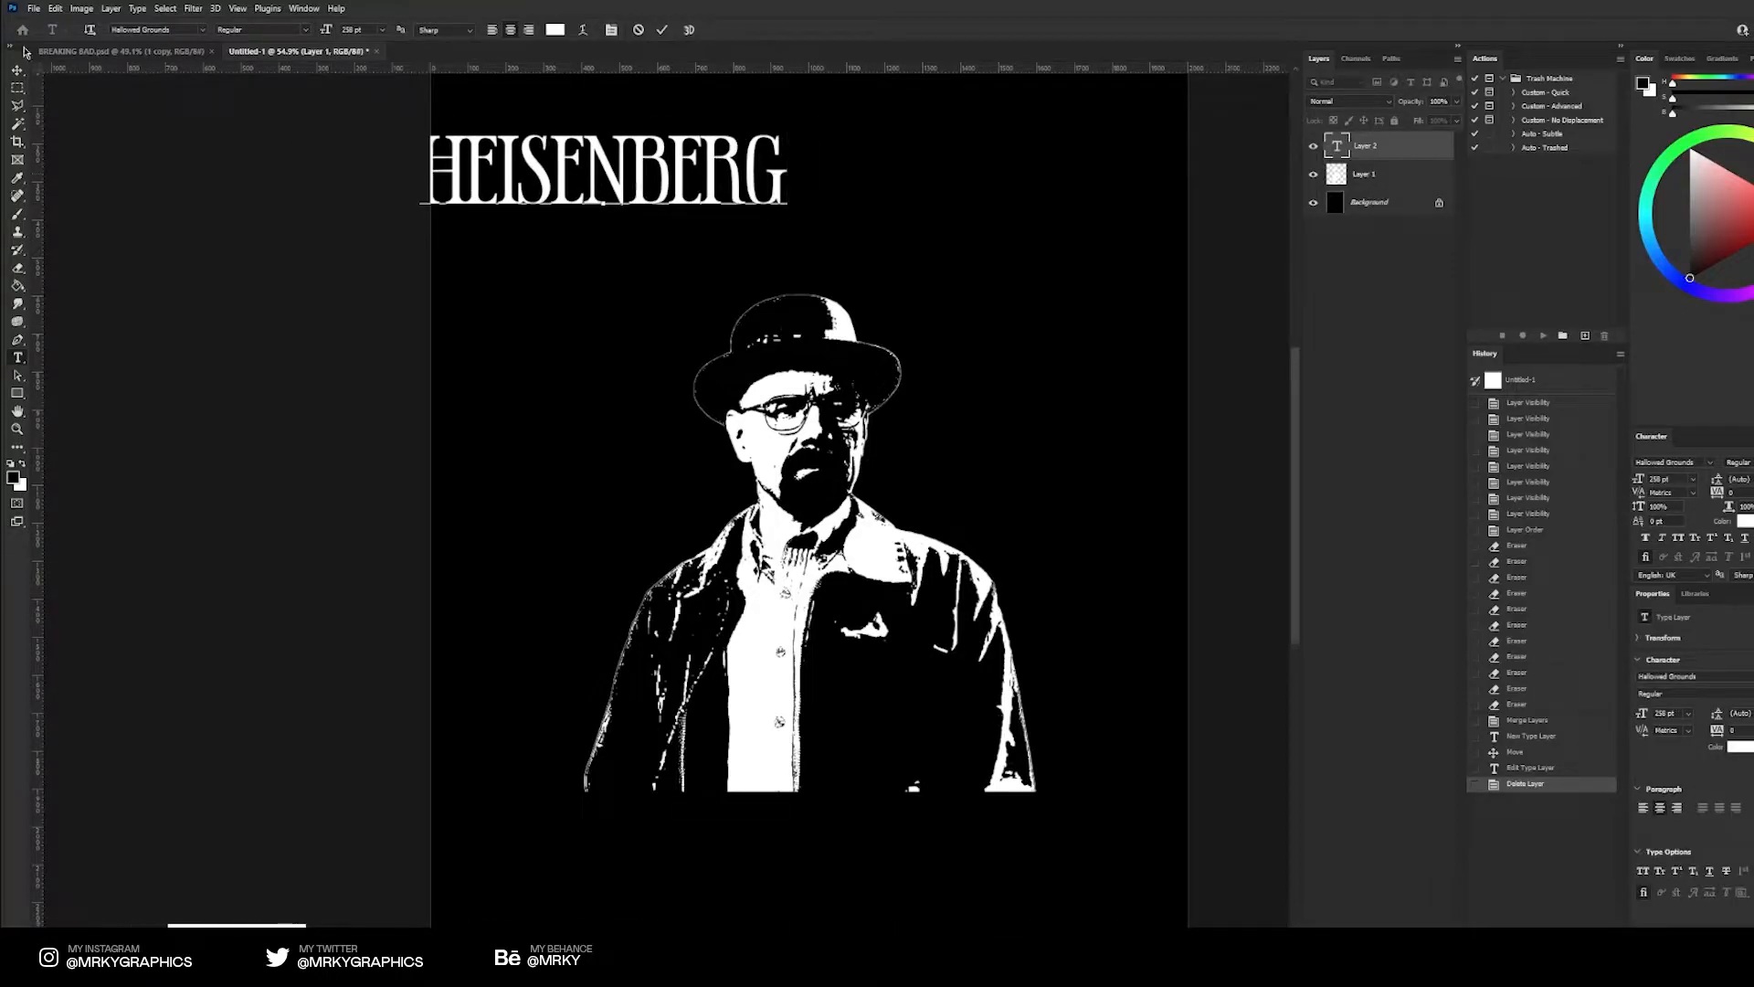
key(ctrl+a)
key(ctrl+Return)
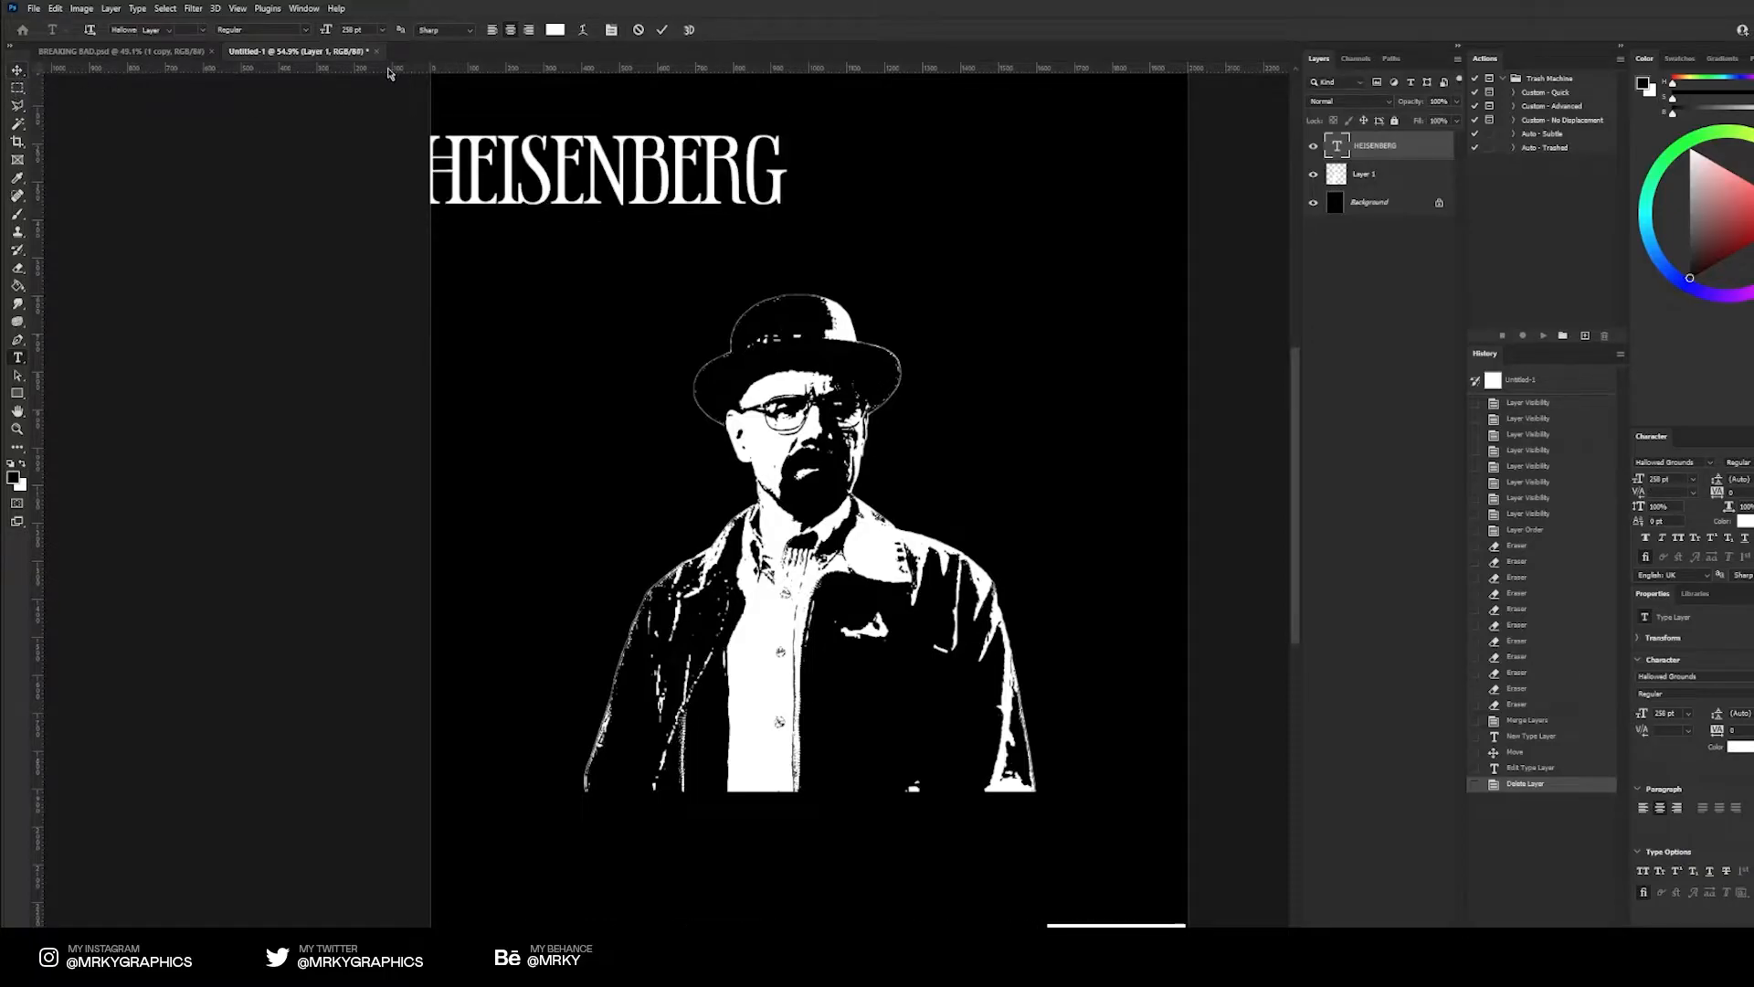
Centre the HEISENBERG text horizontally on the canvas and clear the selection
key(ctrl+a)
click(299, 29)
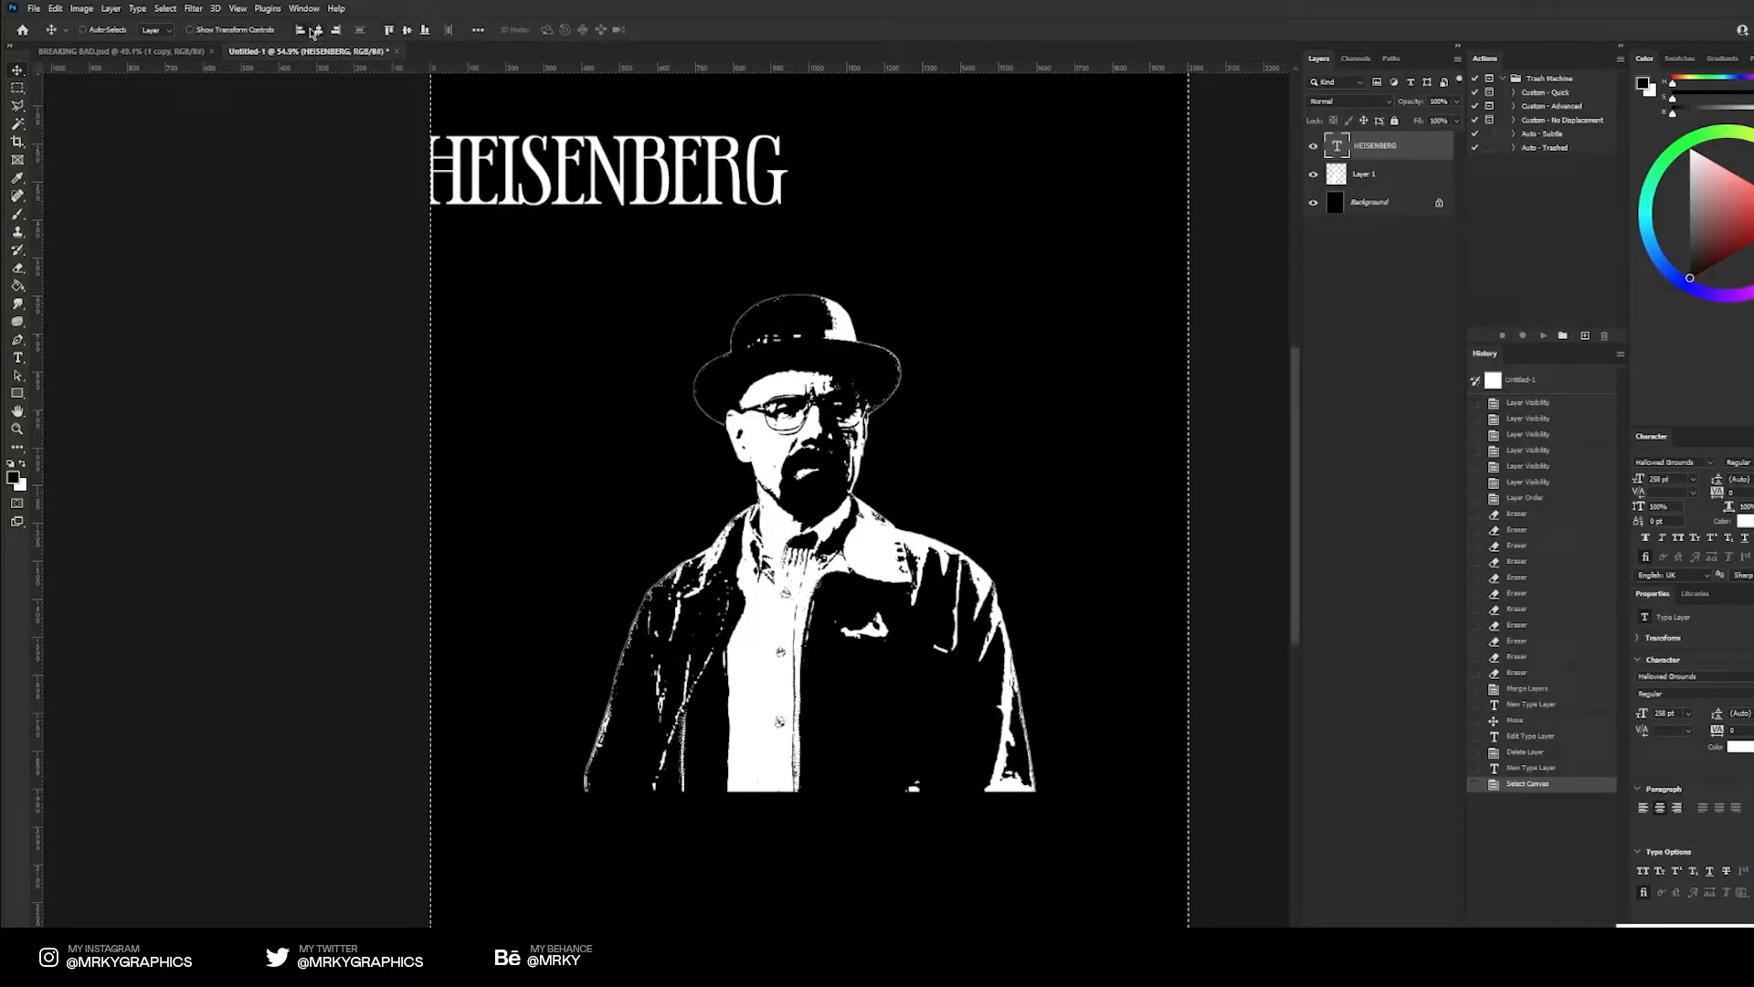
click(318, 29)
click(318, 29)
key(ctrl+d)
Enlarge the HEISENBERG text to about 159% and lower it so it overlaps the hat
key(ctrl+t)
drag(990, 216, 1103, 243)
drag(999, 159, 999, 263)
key(Return)
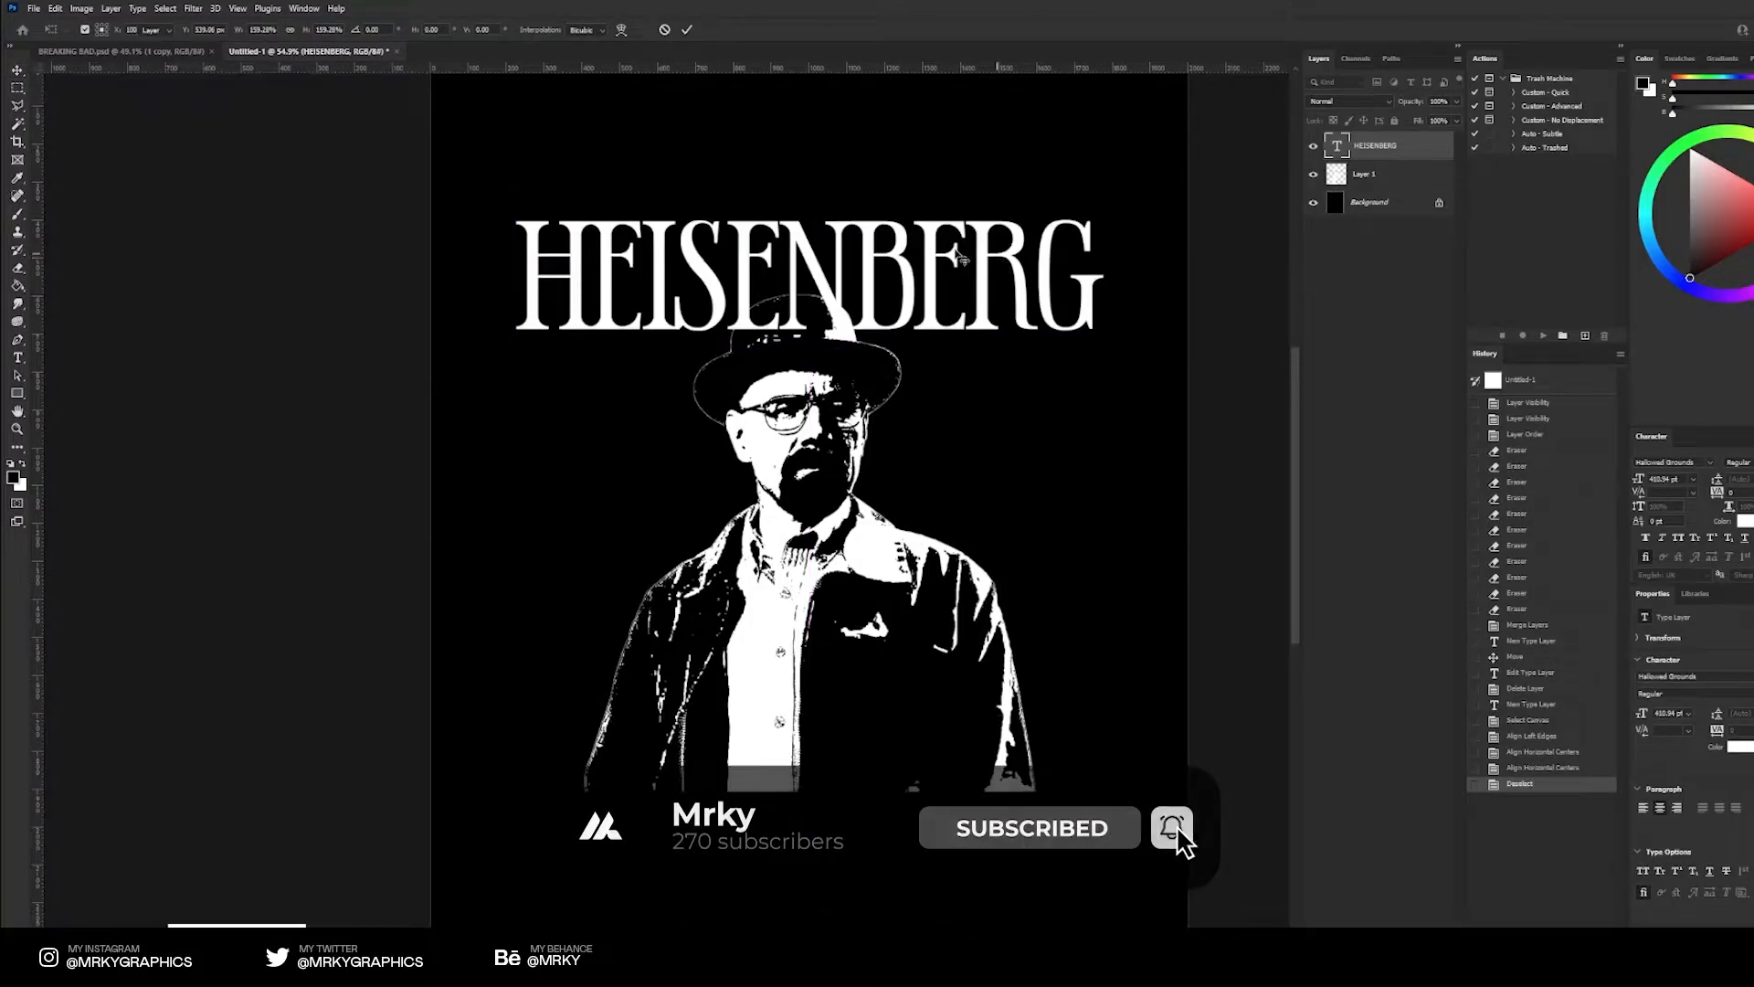
Change the colour of the whole HEISENBERG text to bright yellow
double_click(853, 274)
key(ctrl+a)
click(1740, 520)
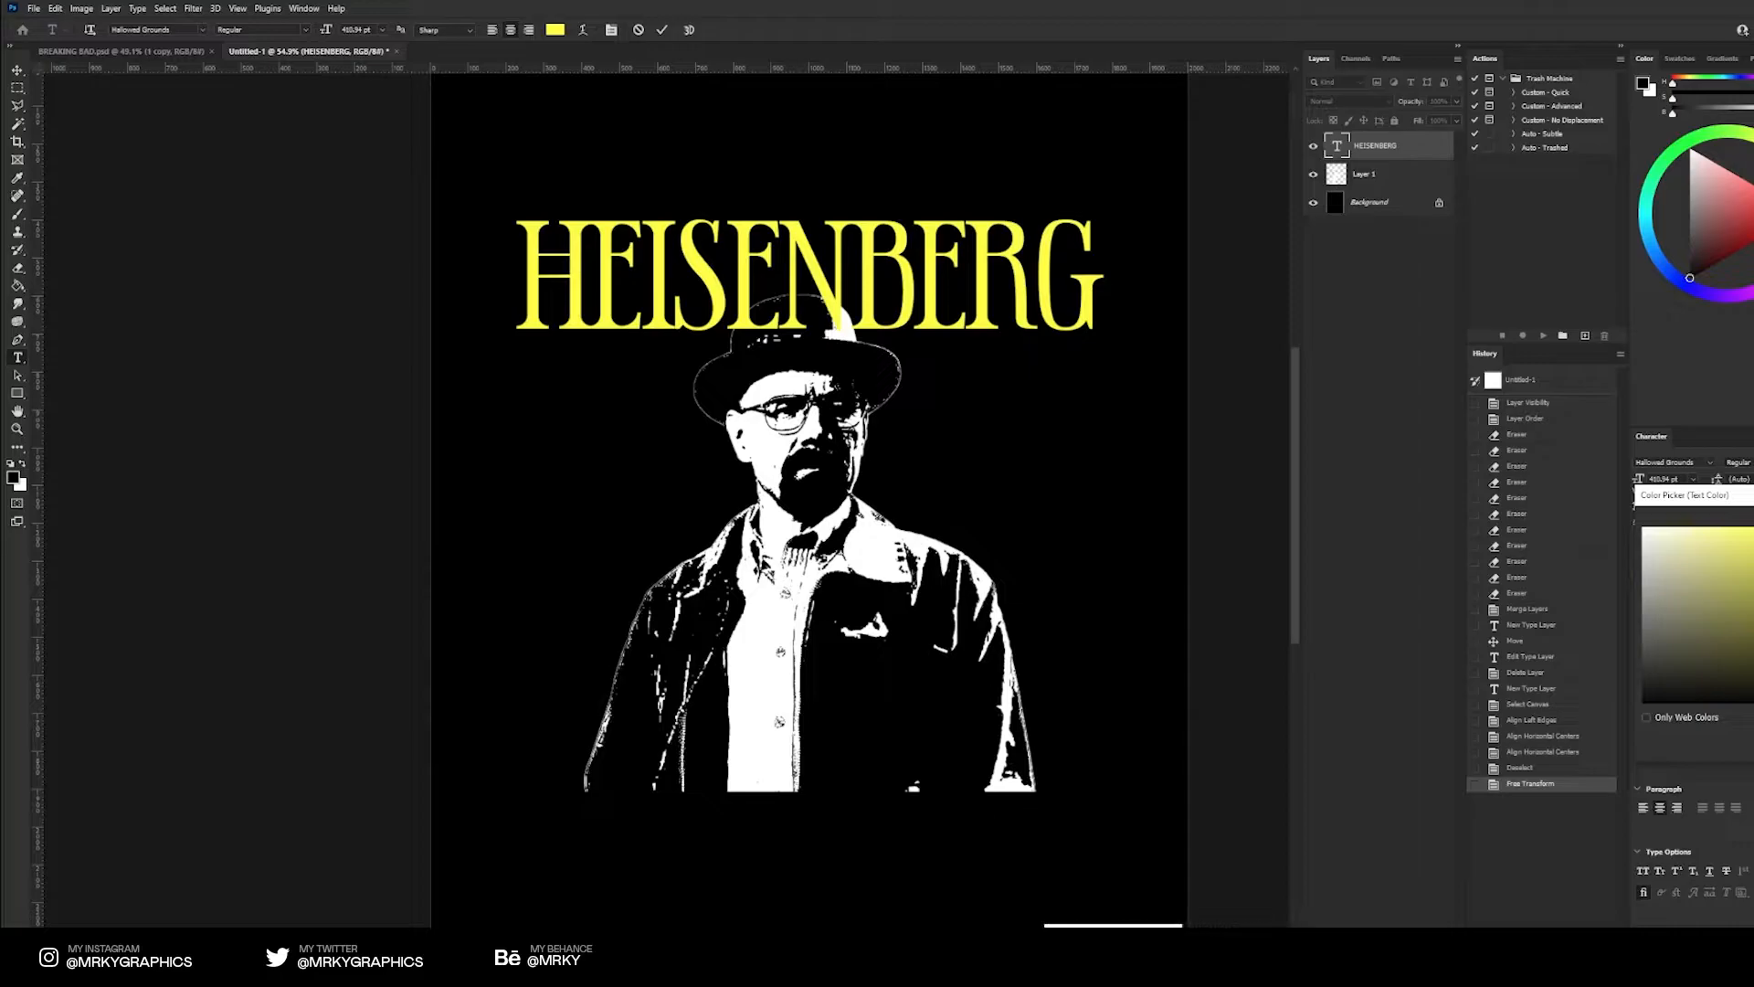
key(Return)
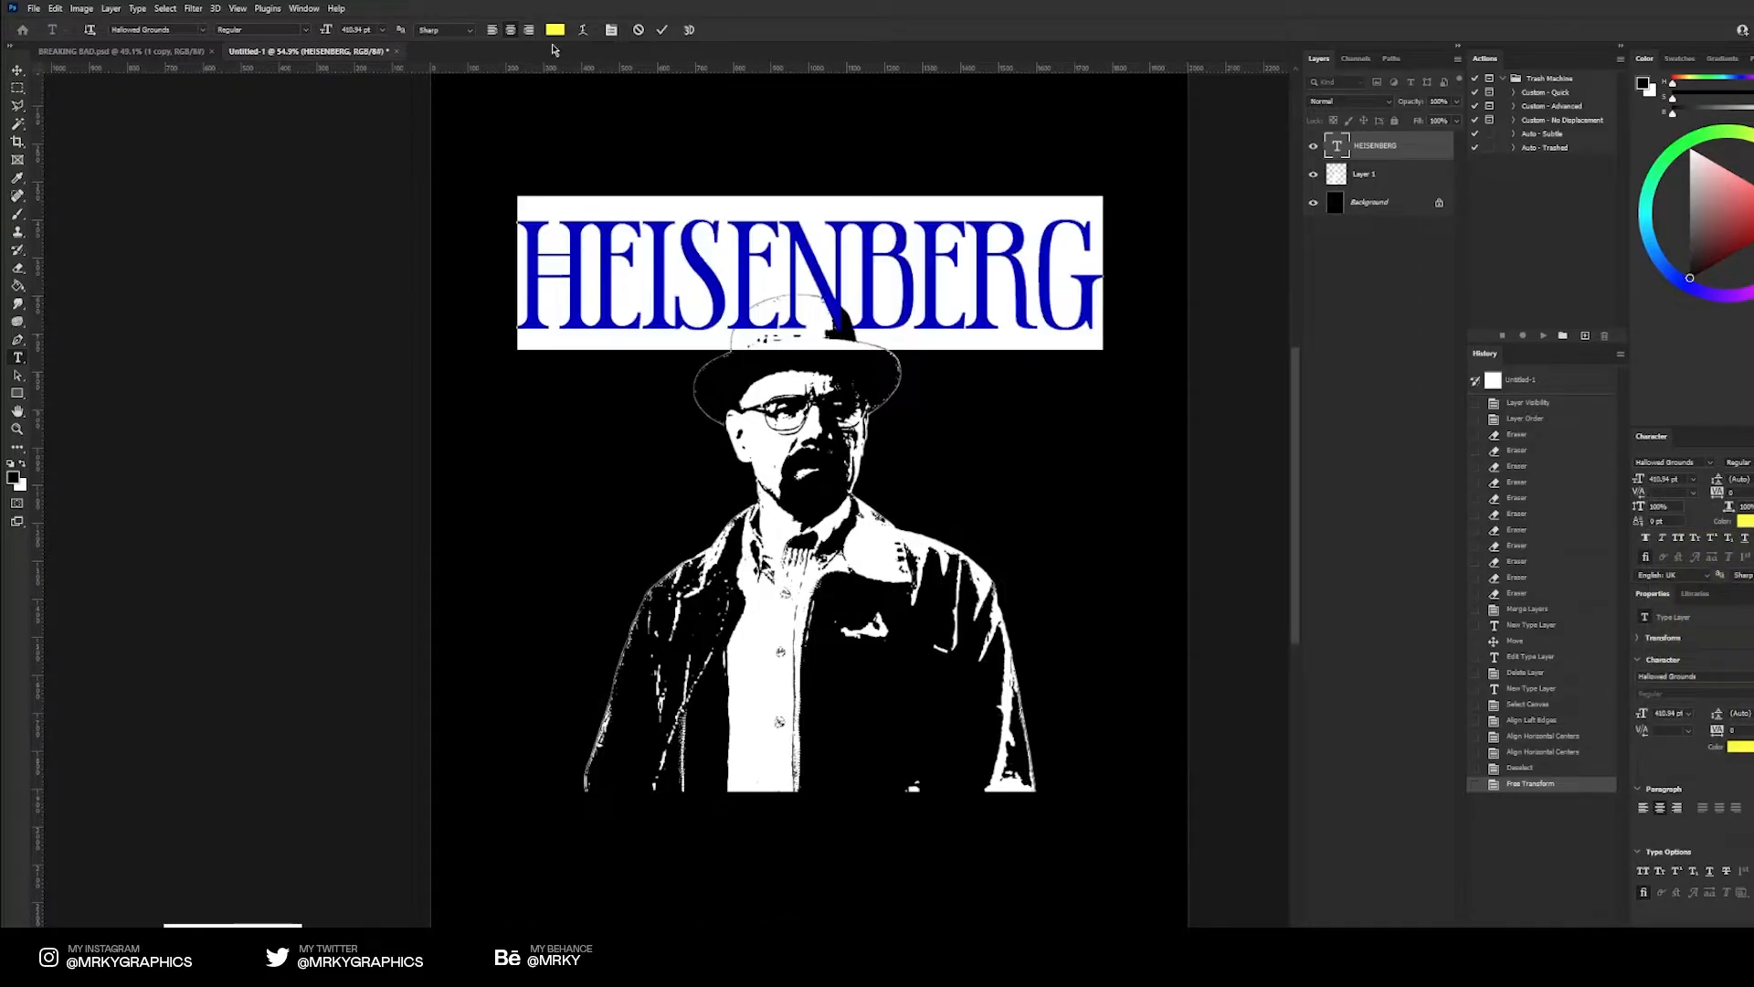
click(583, 32)
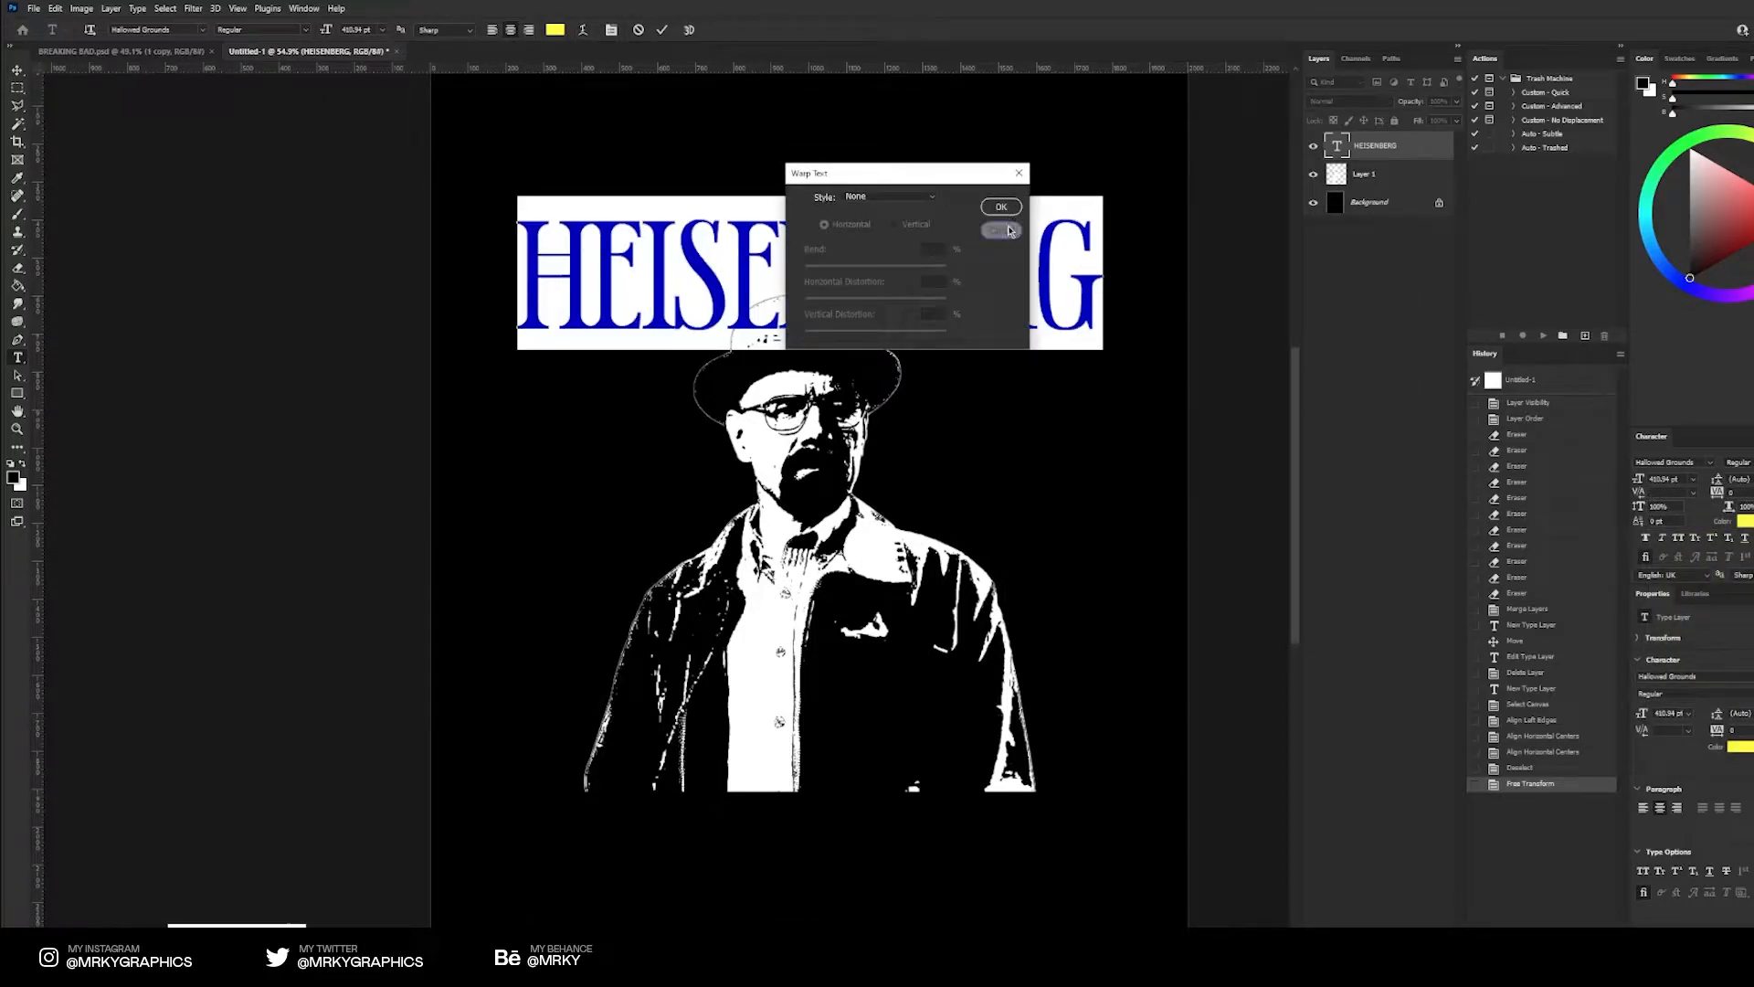
click(1003, 231)
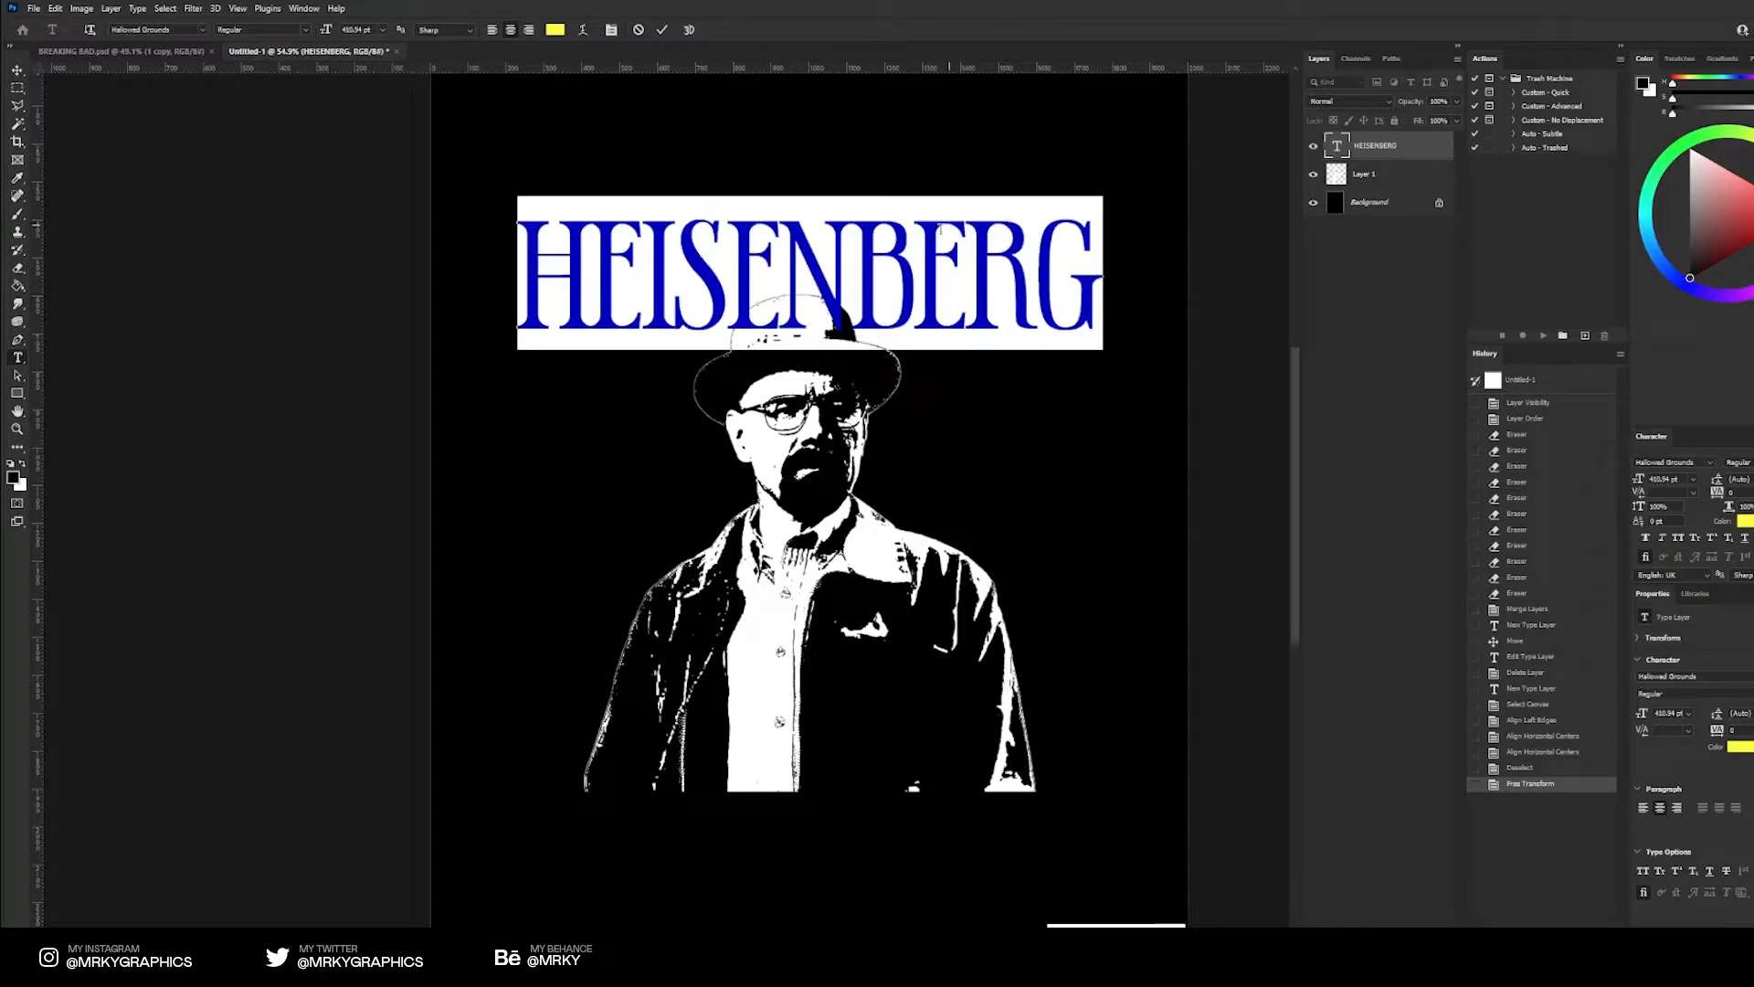
drag(1044, 340, 427, 203)
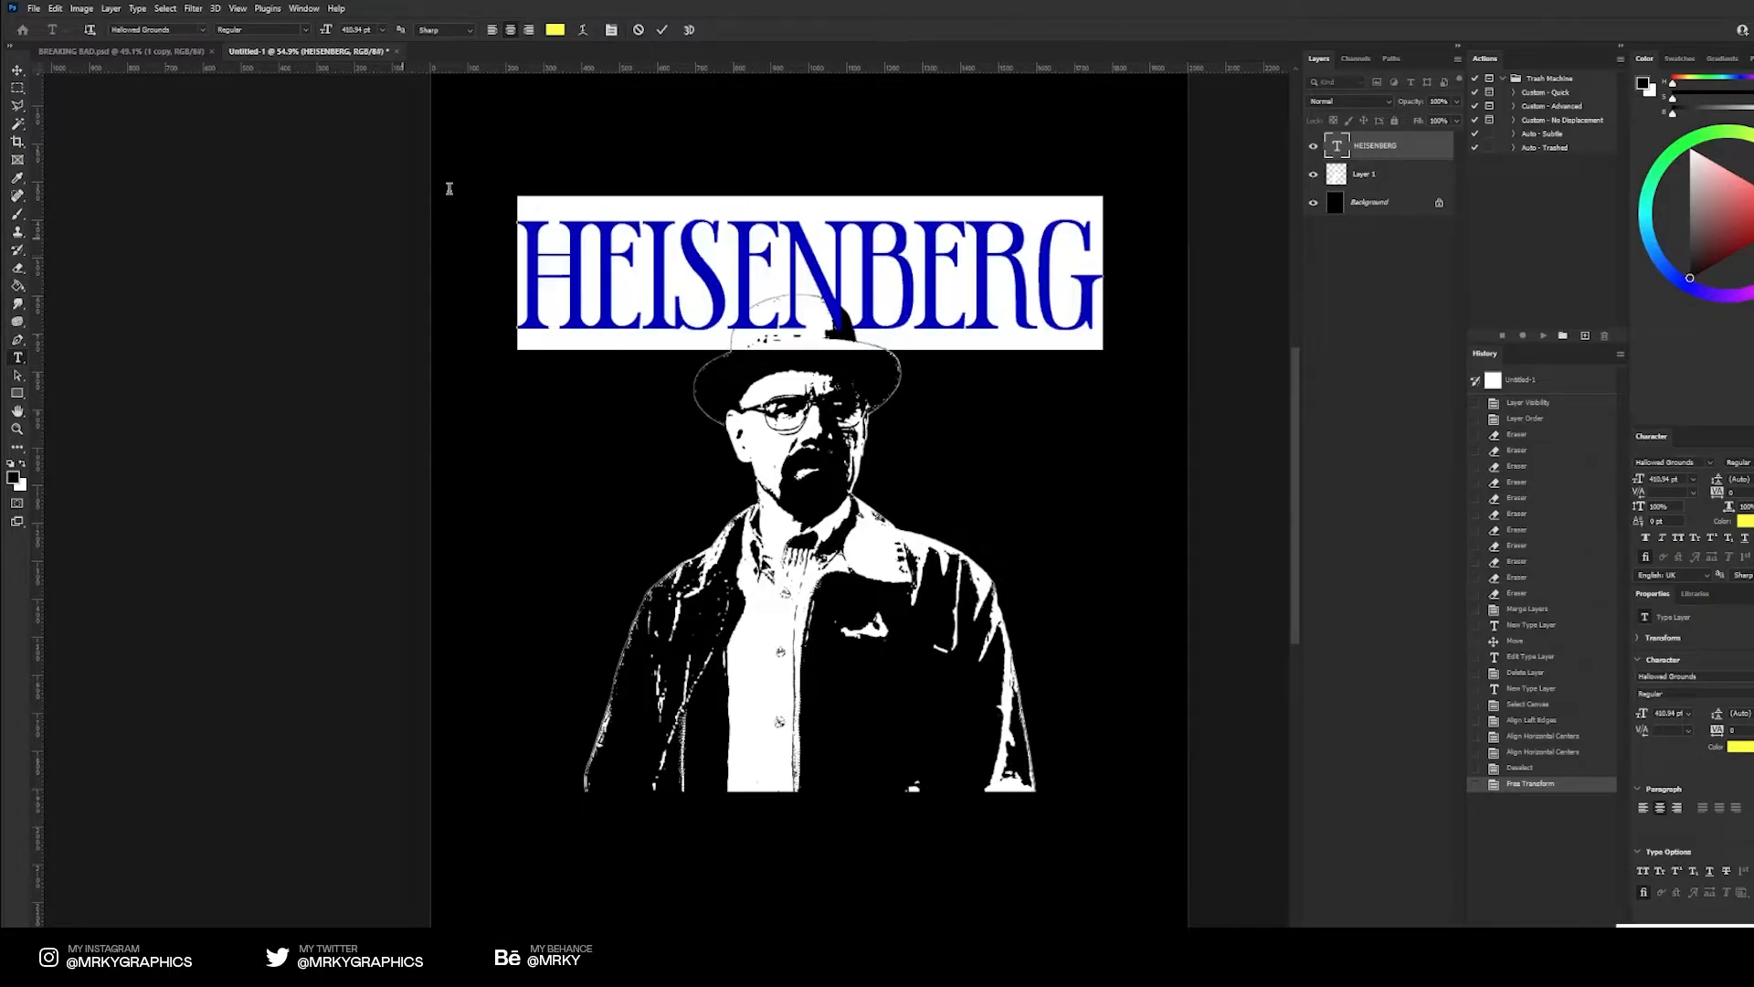
Warp the HEISENBERG text with a horizontal Arc style at a bend of +52%
click(582, 33)
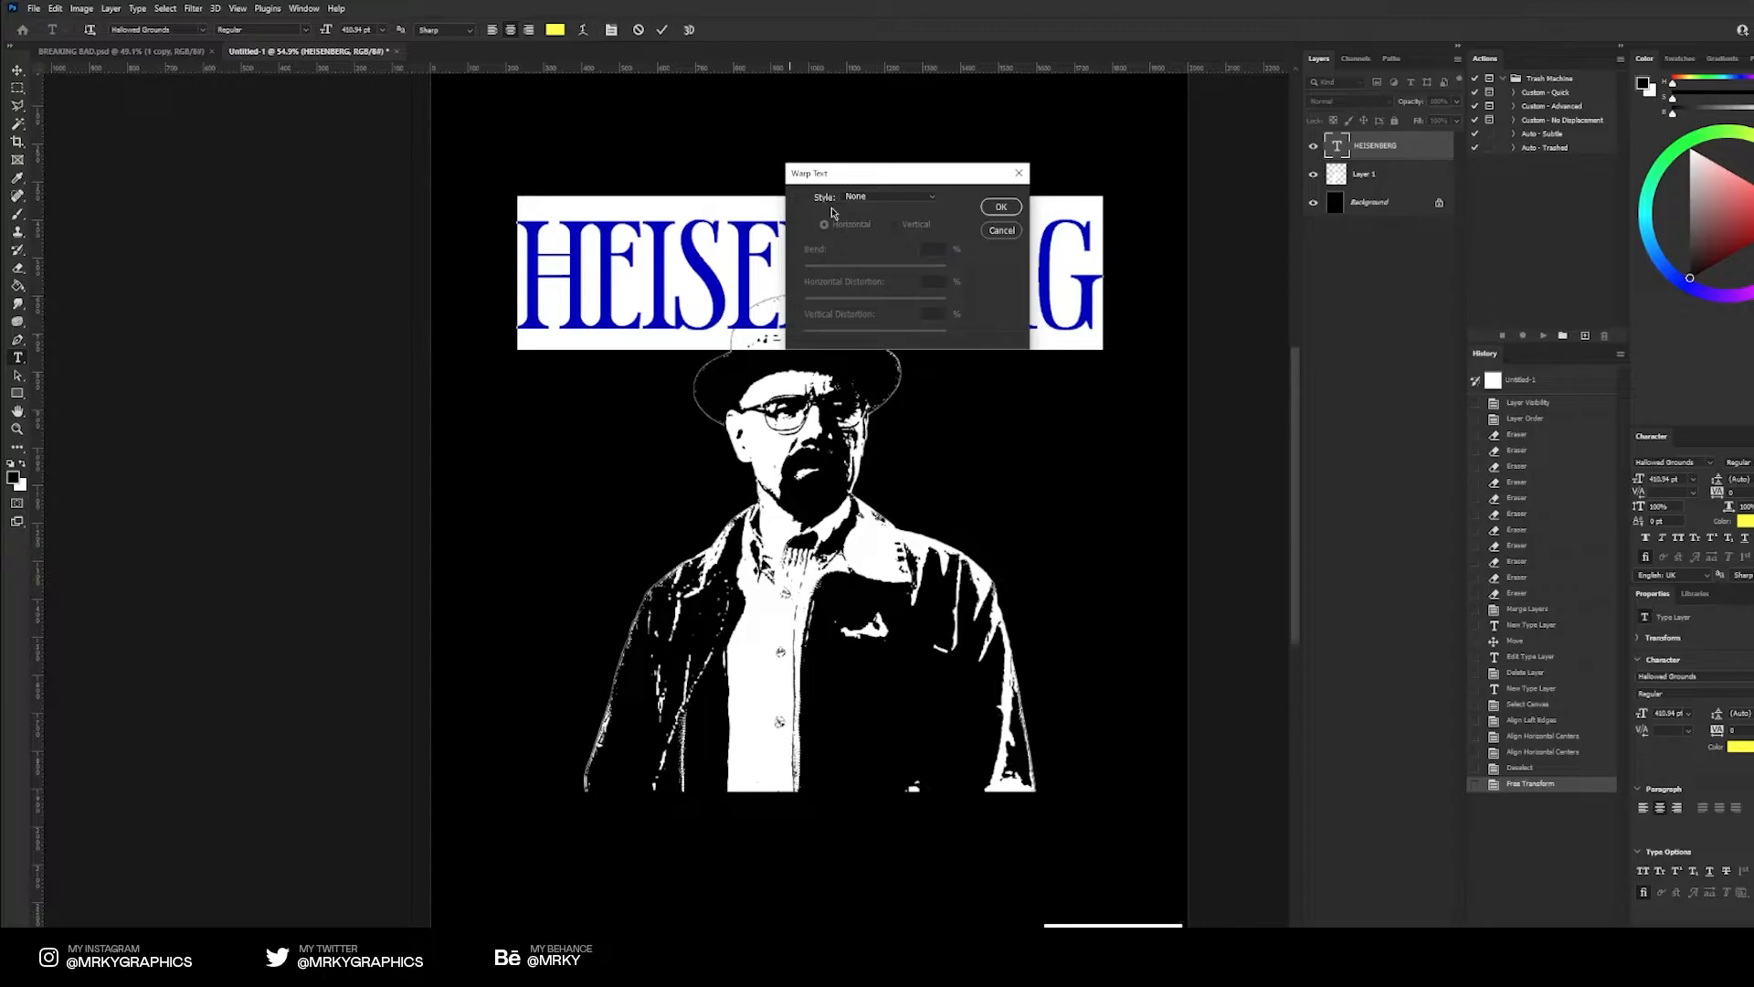
click(889, 196)
click(872, 236)
drag(906, 273, 914, 270)
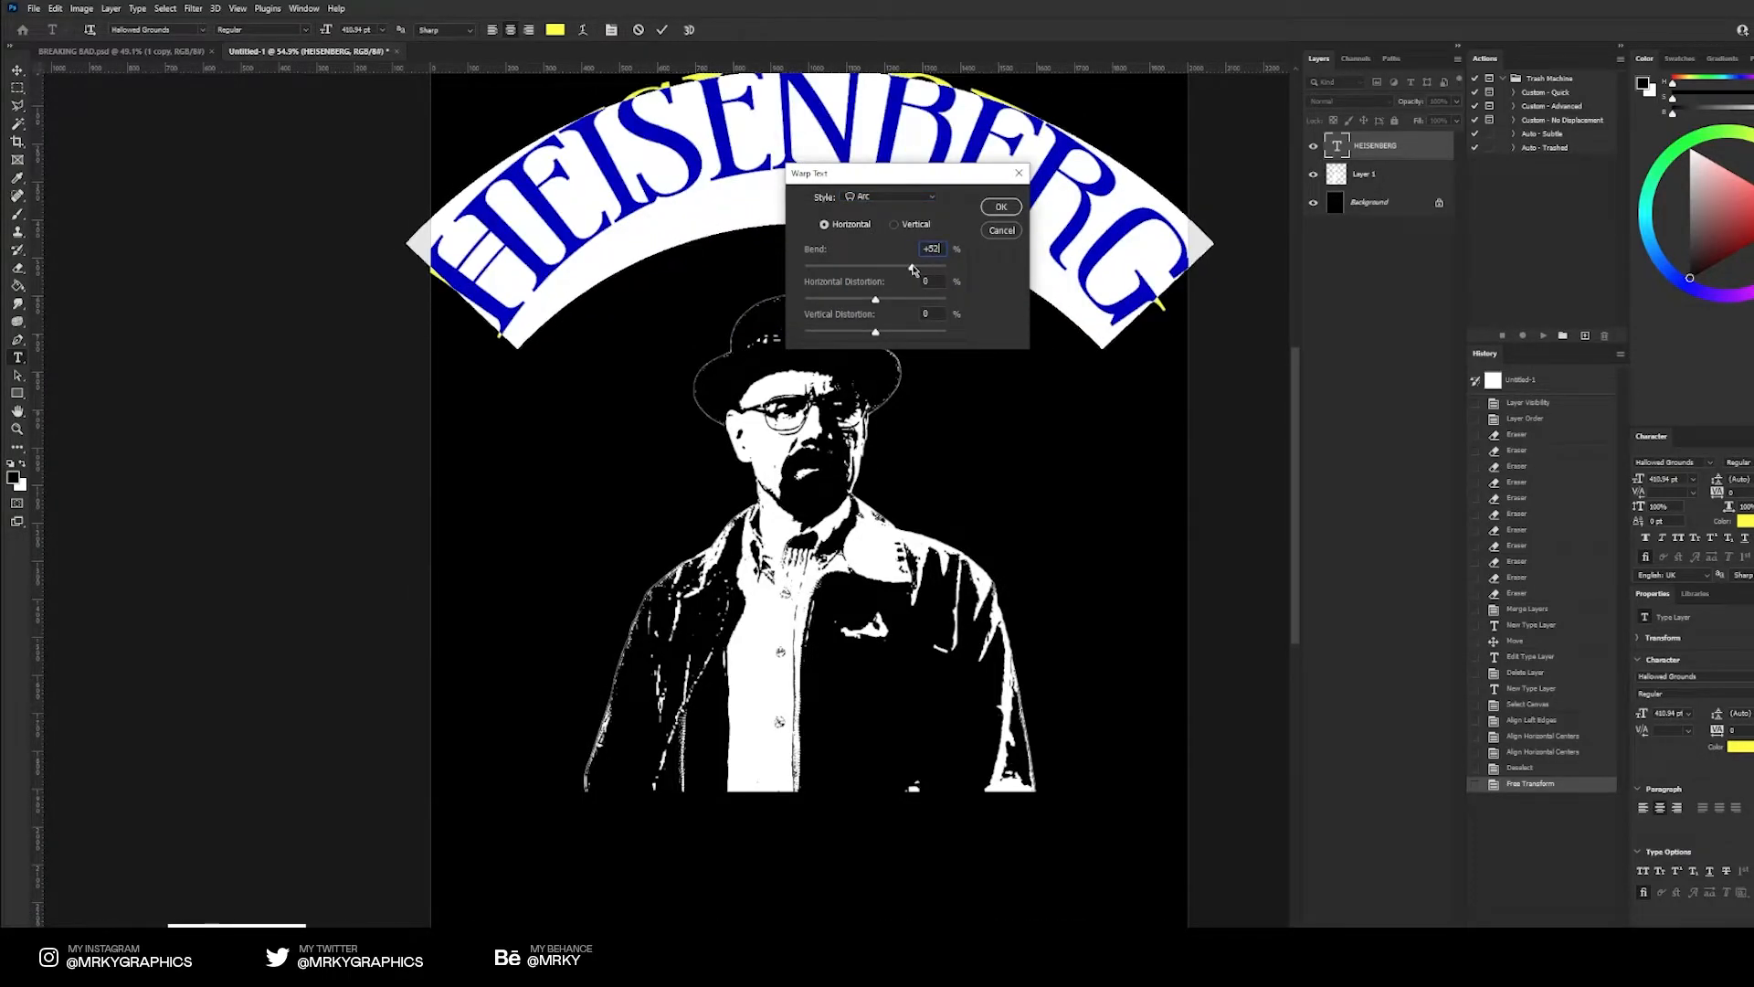
click(1002, 206)
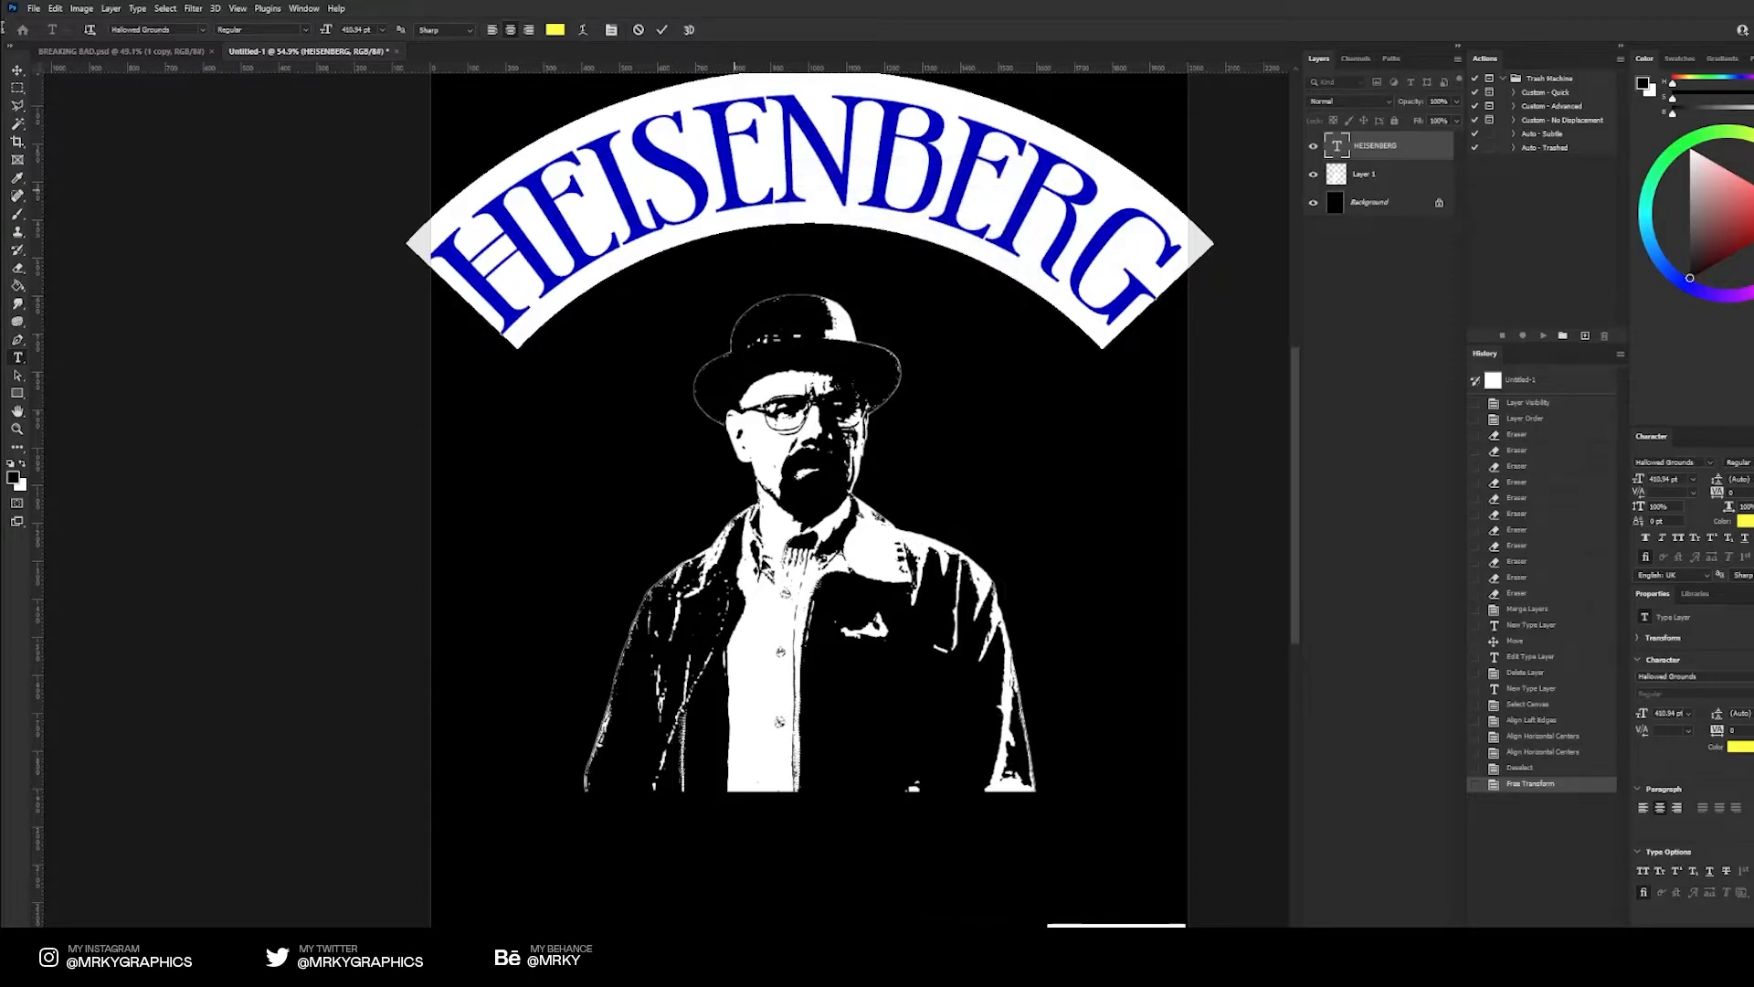
Scale the arched HEISENBERG text down to about 79% over the hat and convert its layer to a Smart Object
click(18, 73)
key(ctrl+t)
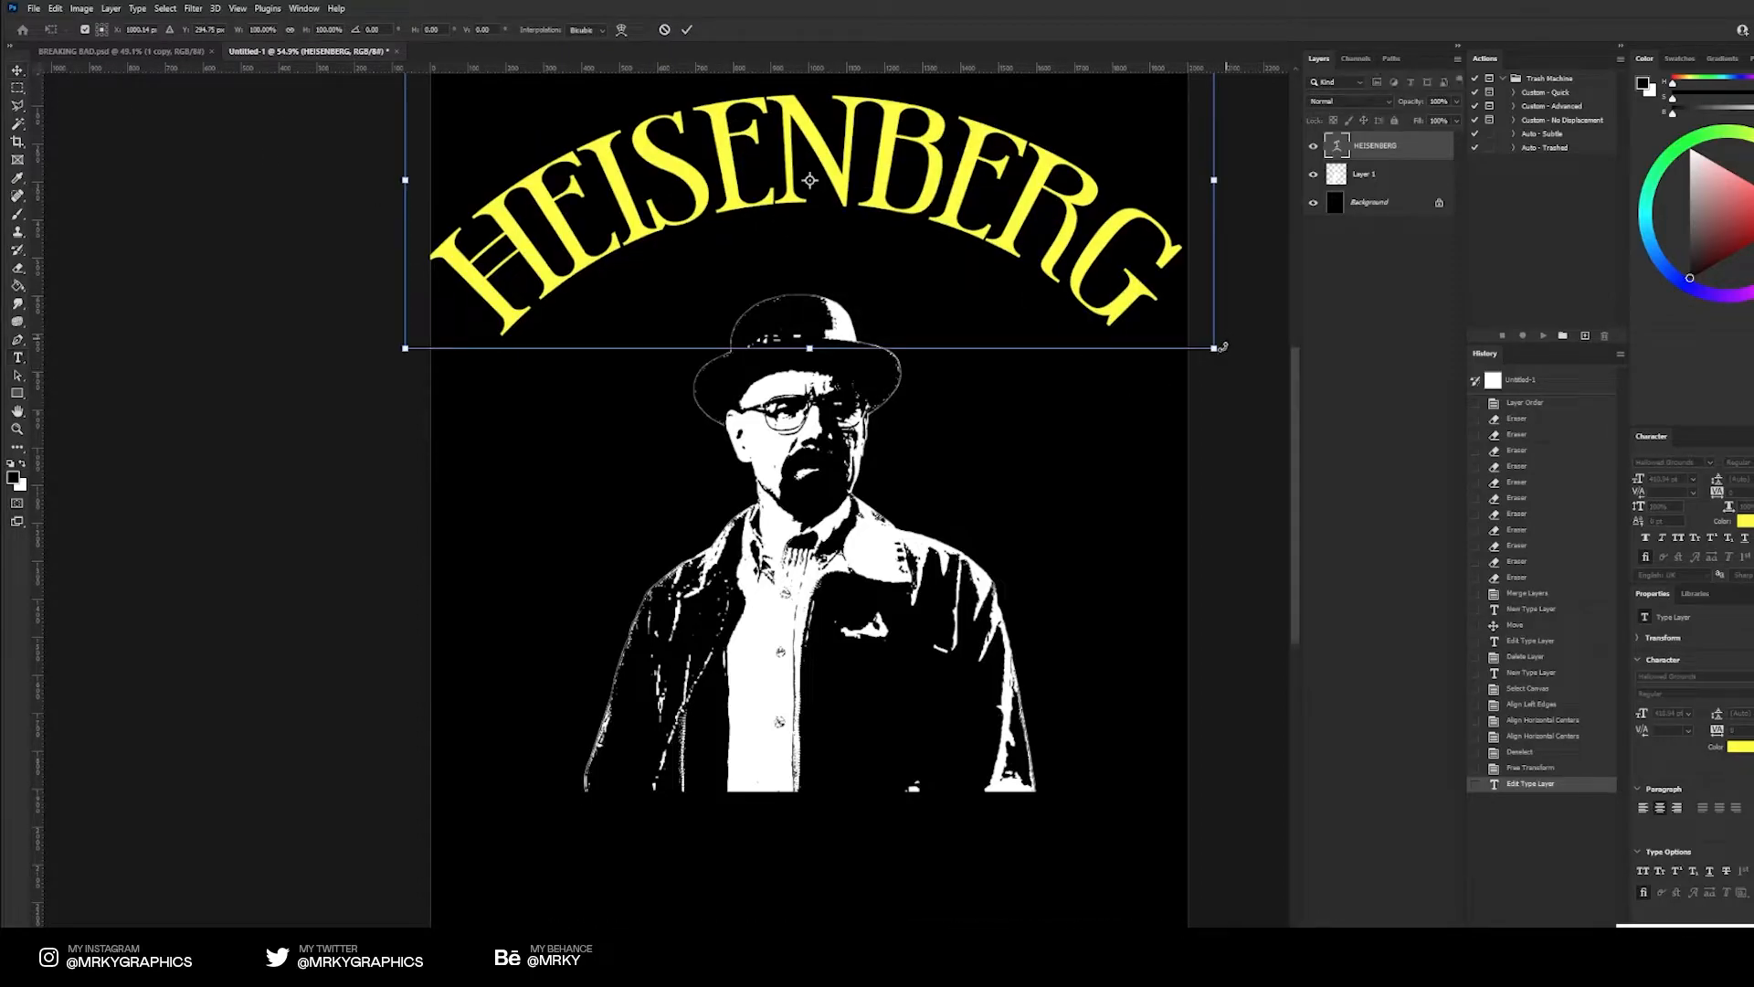
drag(1194, 337, 1063, 431)
key(Return)
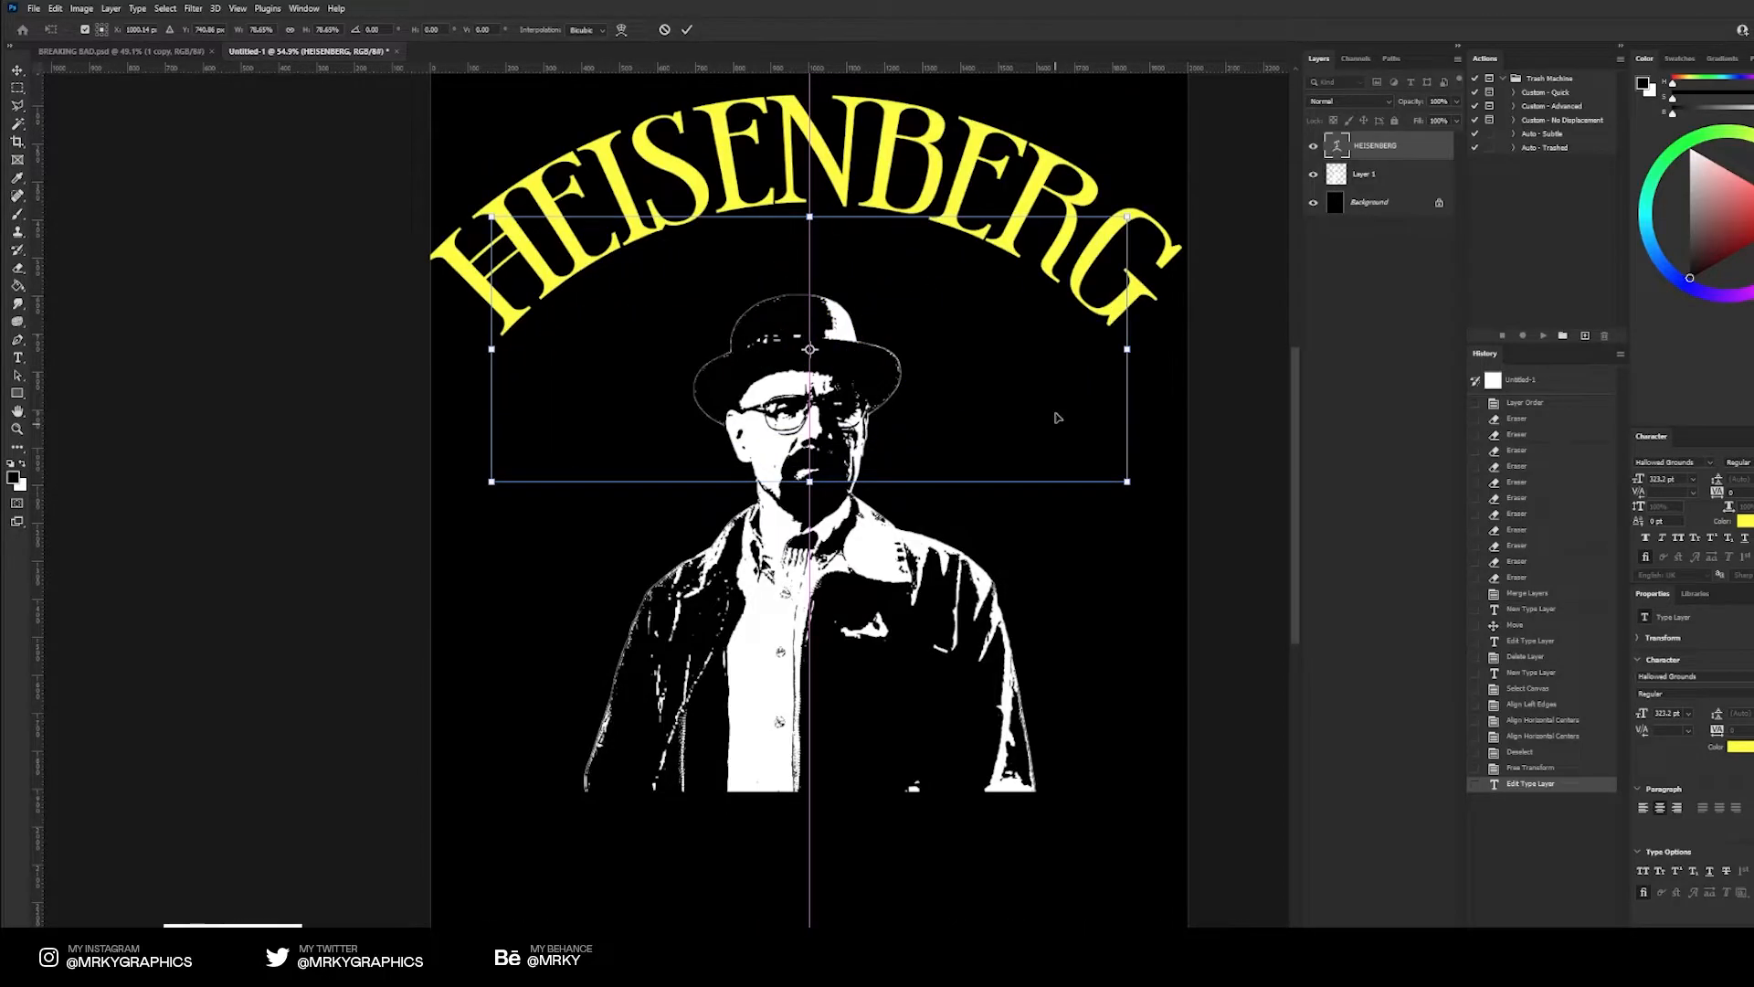
right_click(1396, 150)
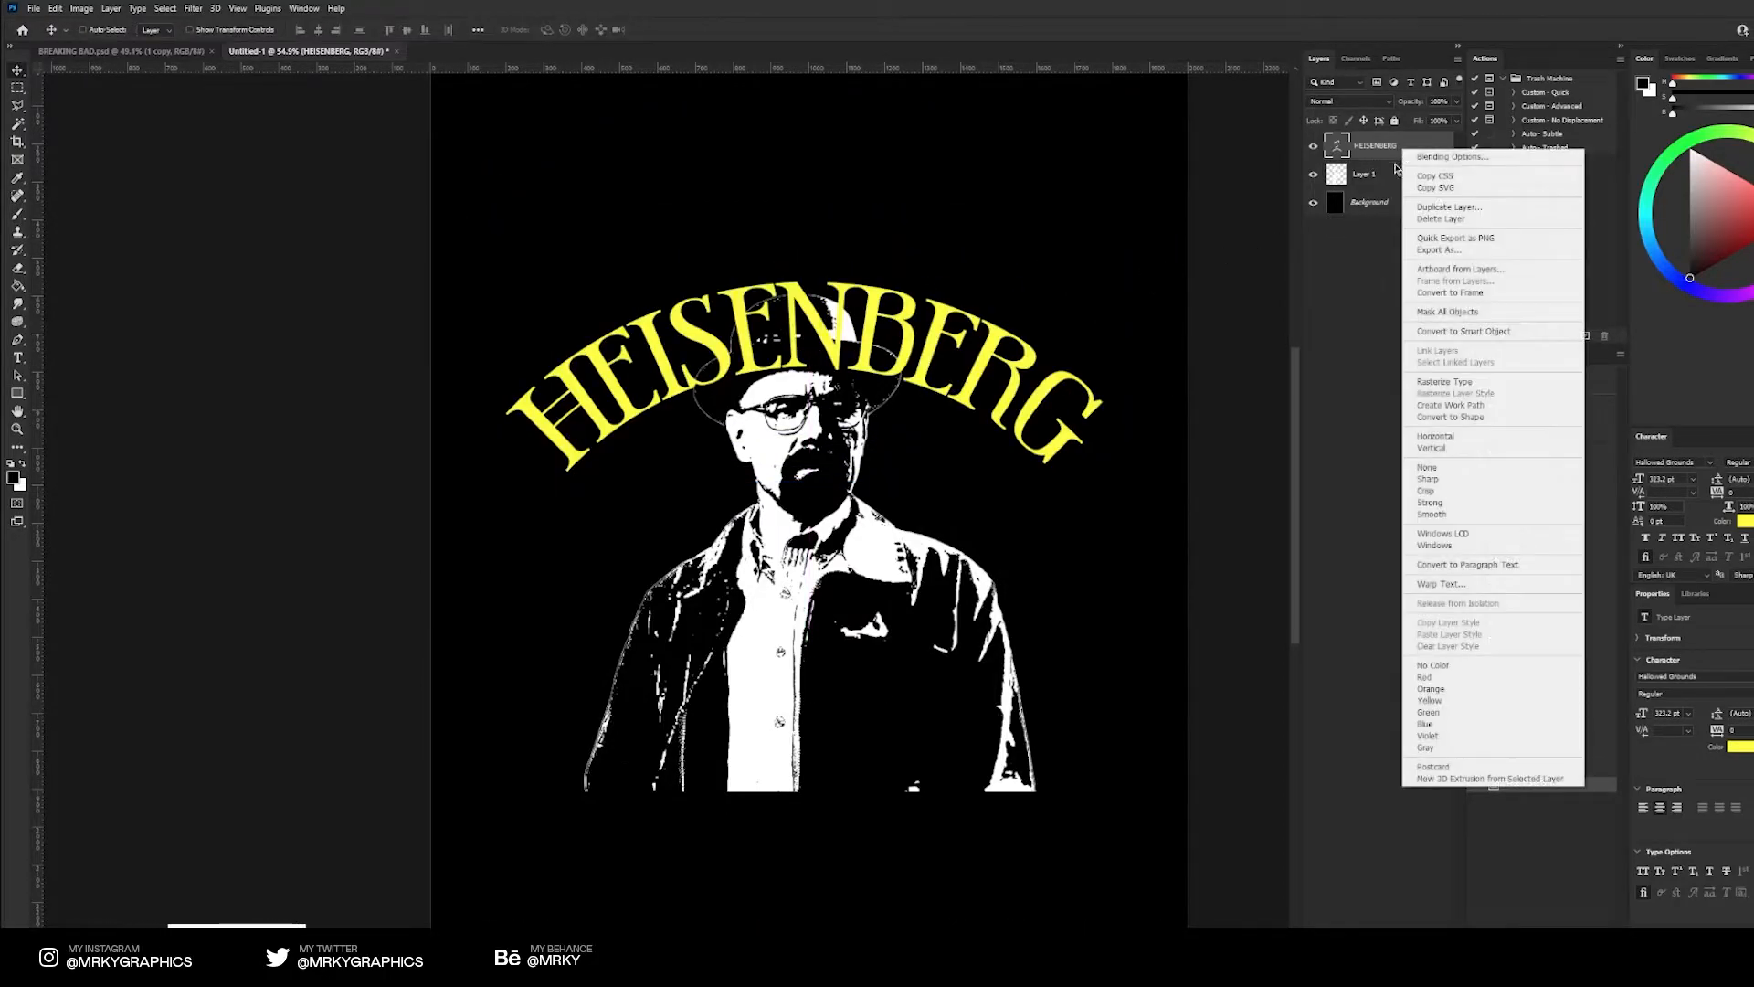
click(1434, 330)
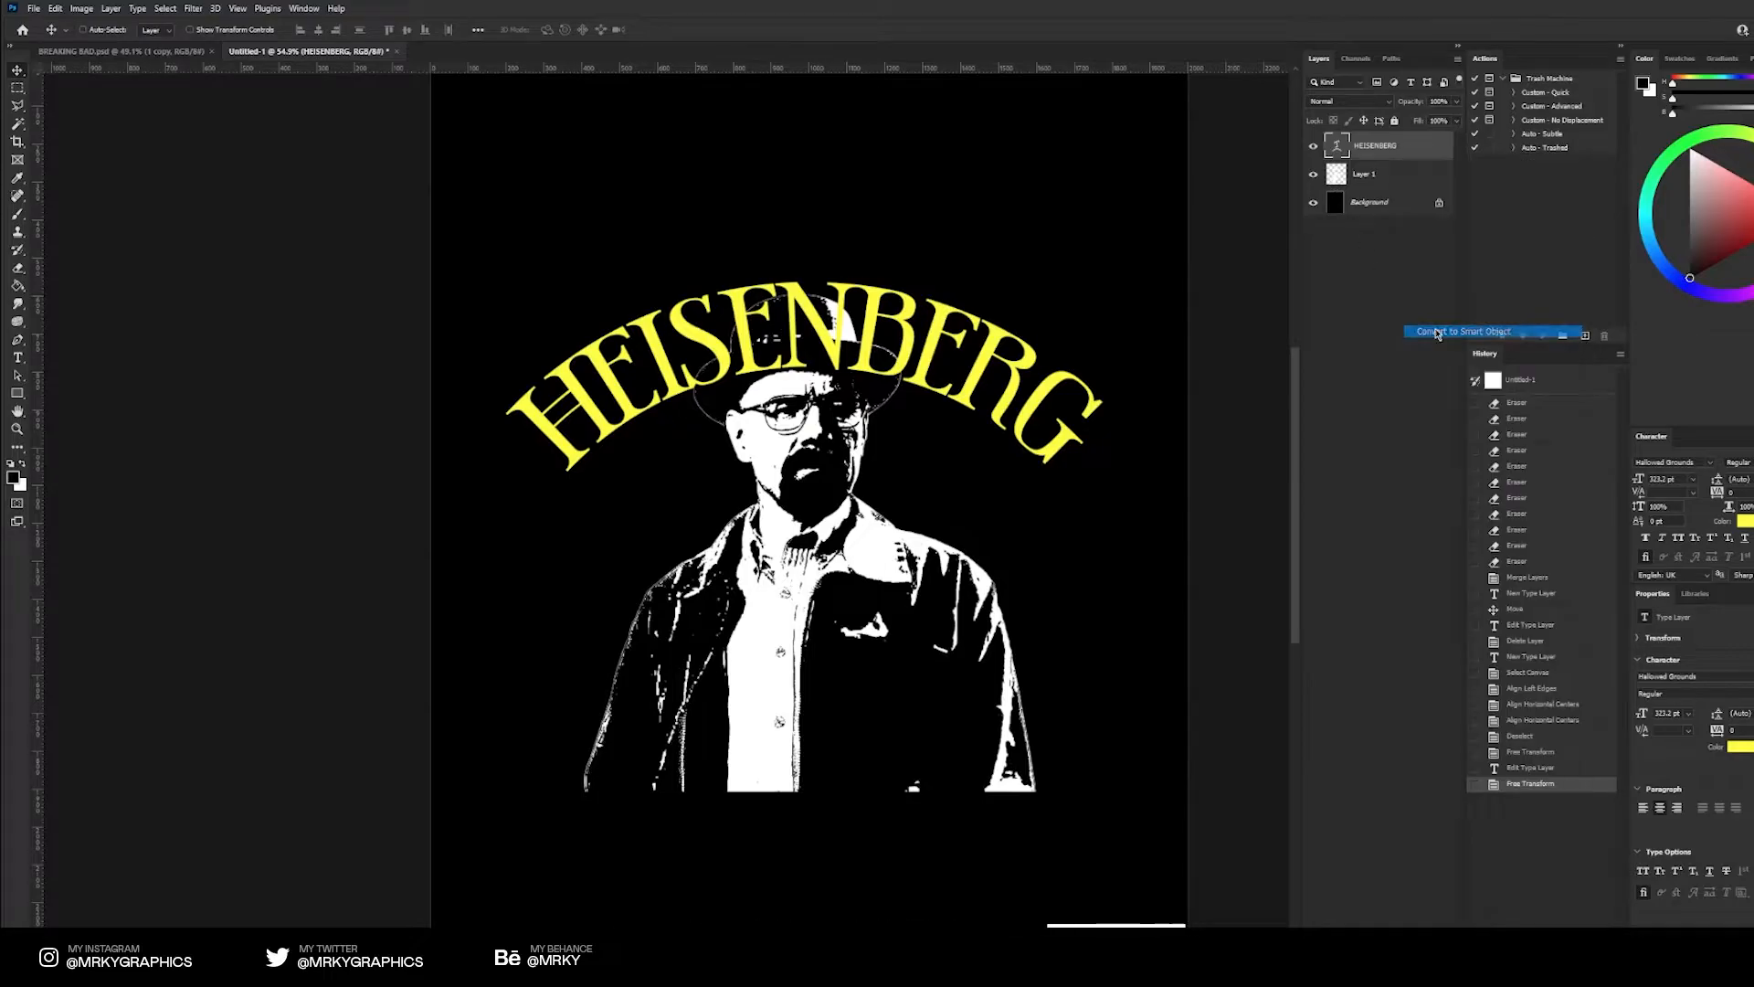
Apply a Displace filter to the HEISENBERG heading with horizontal and vertical scale 10, Stretch To Fit and Repeat Edge Pixels
click(192, 8)
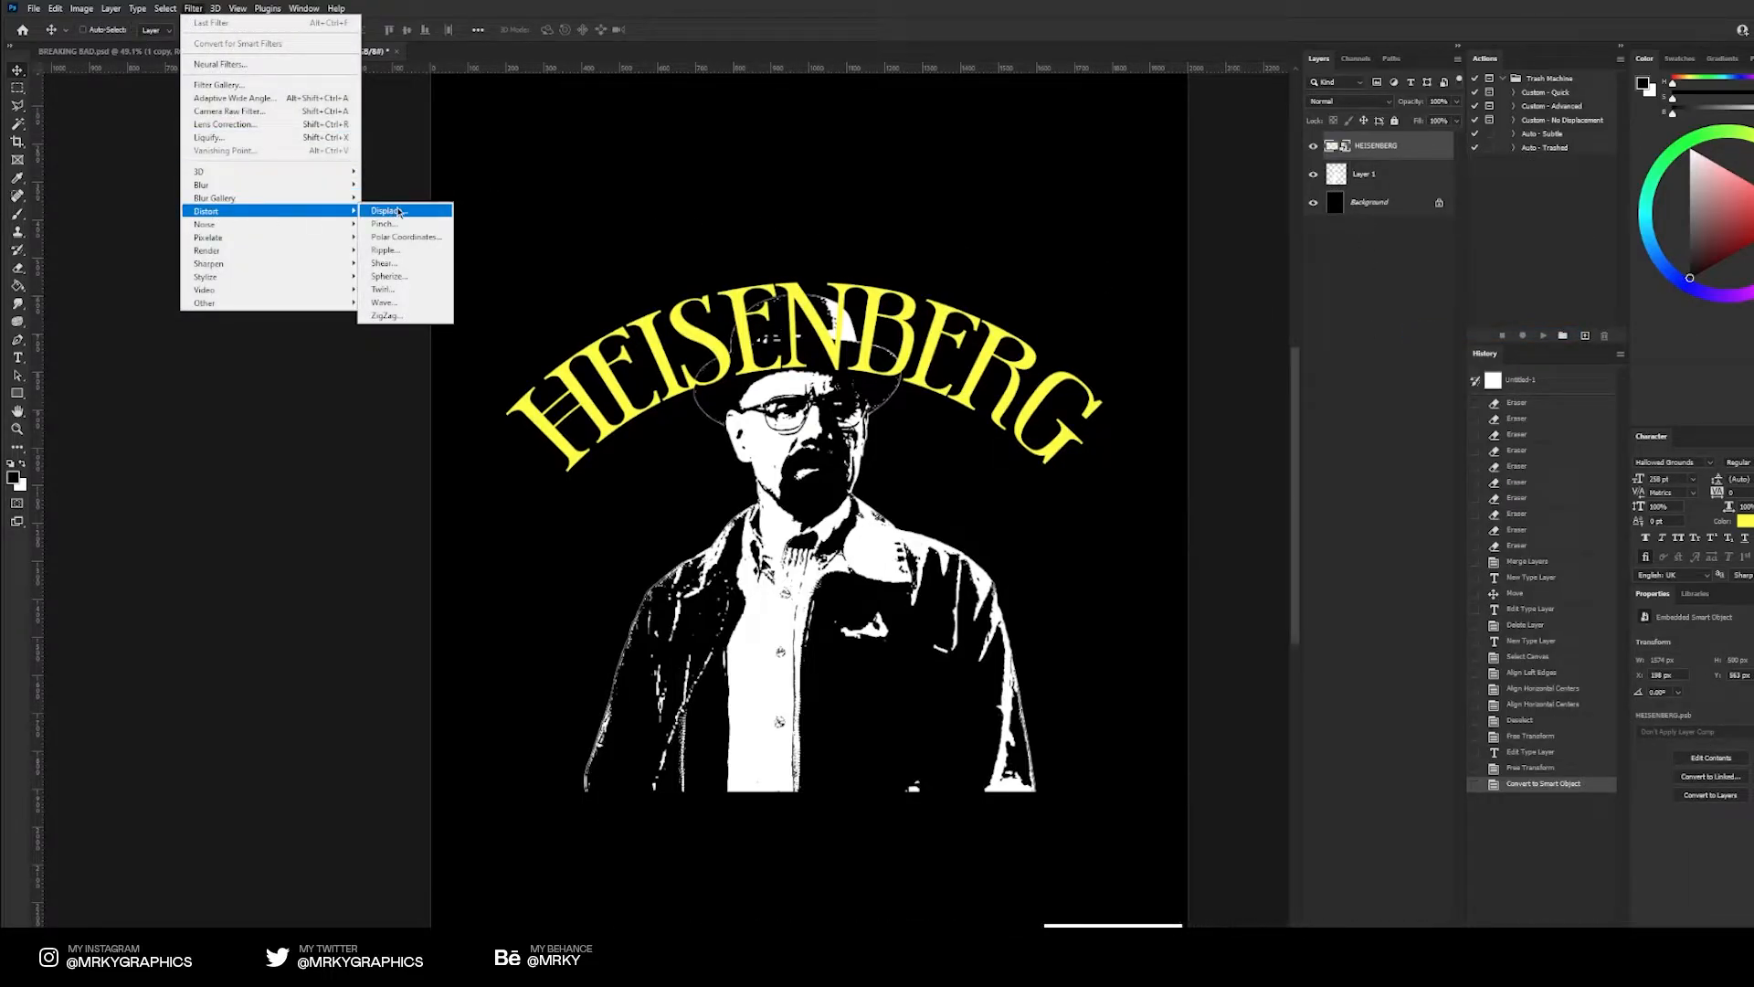
click(389, 211)
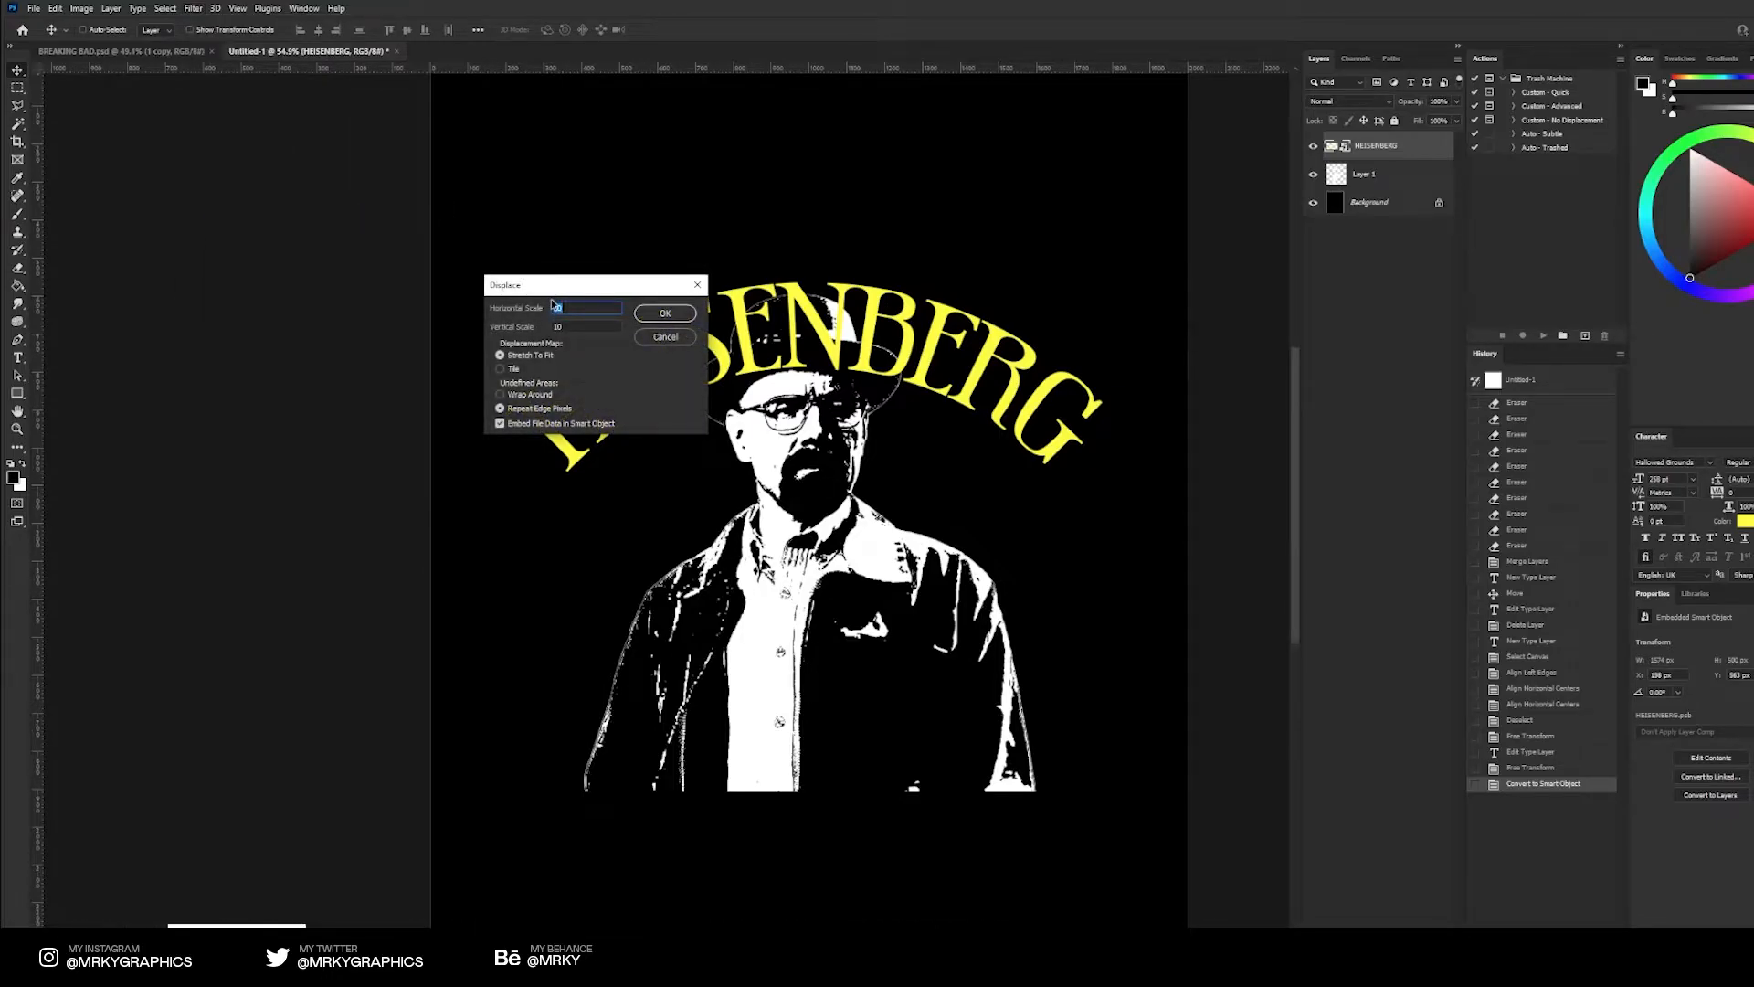
mouse_move(542, 293)
mouse_down()
mouse_move(509, 270)
mouse_move(531, 270)
mouse_up()
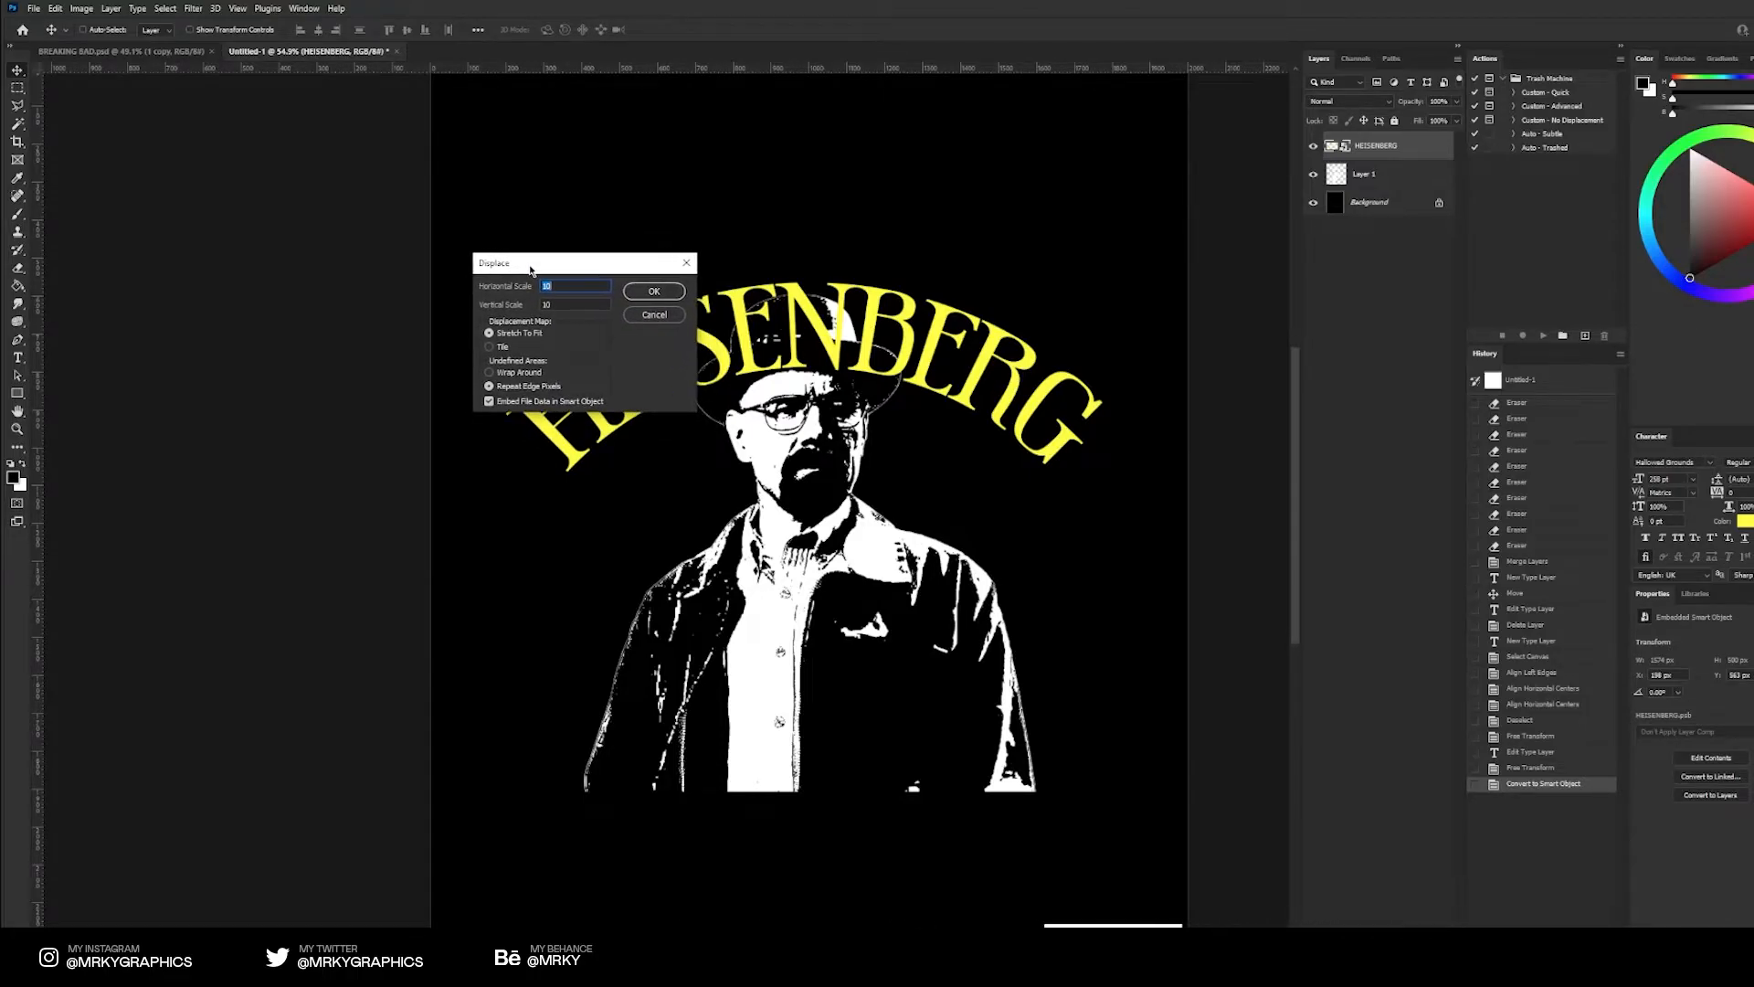
click(653, 291)
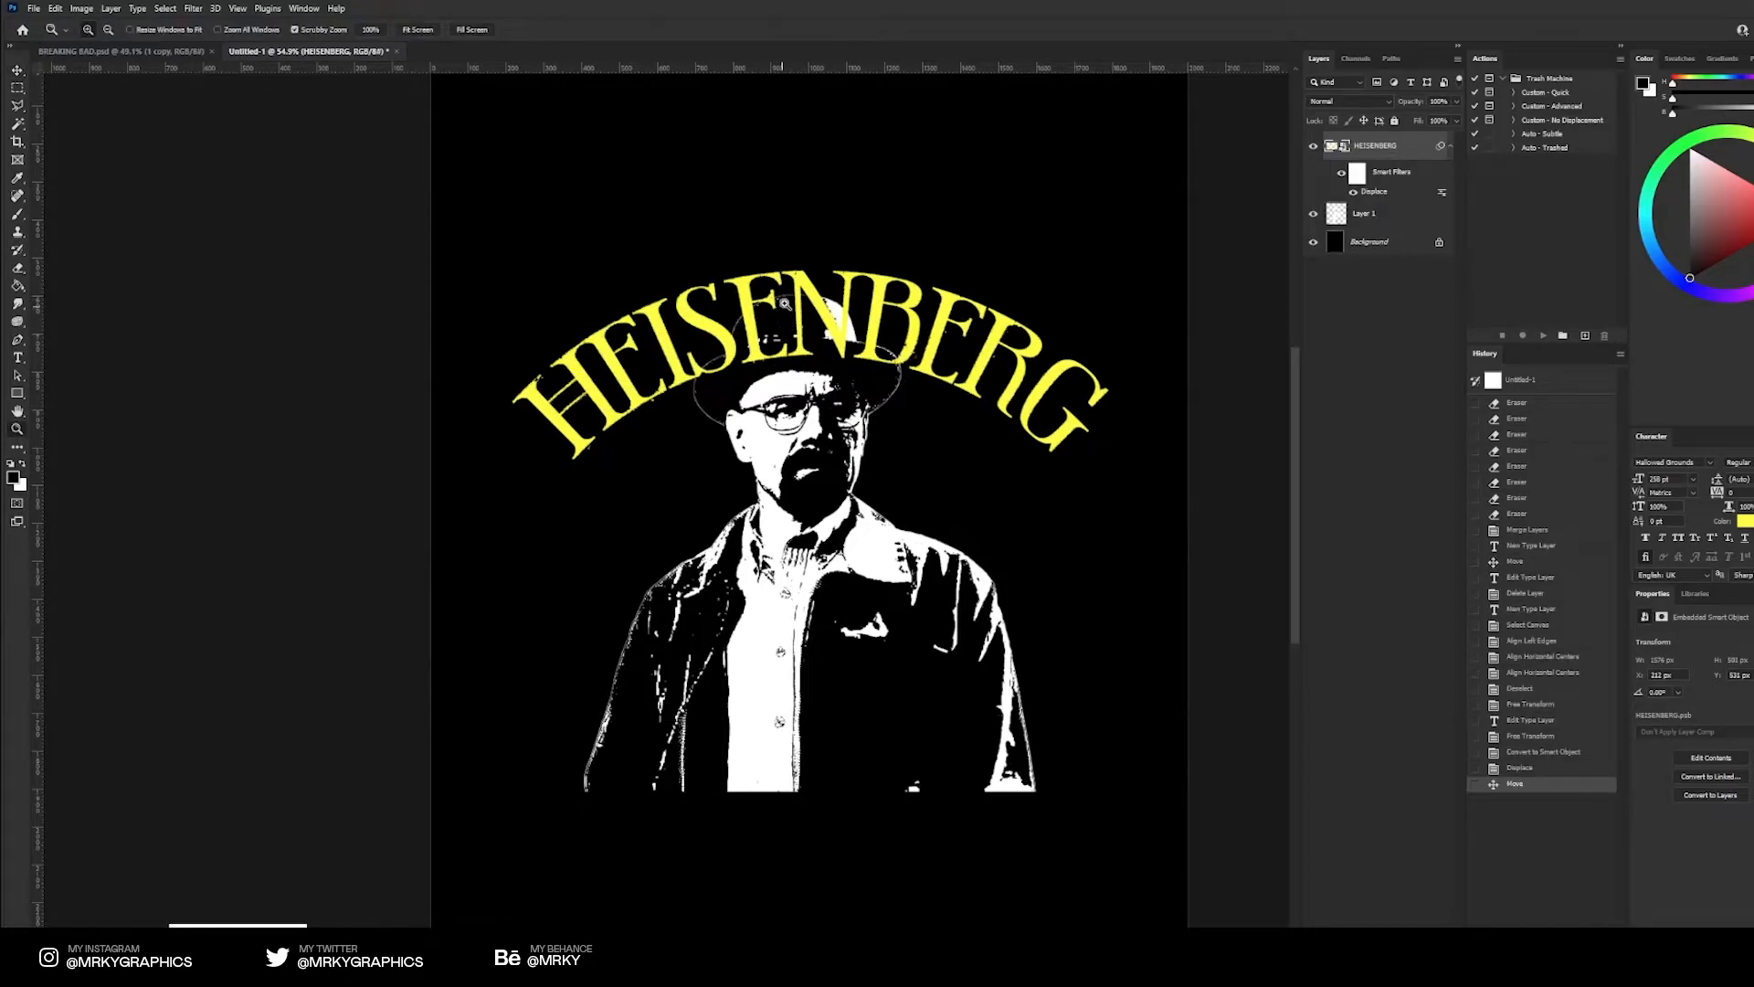
Apply the Displace filter to the portrait's Smart Object and nudge the portrait slightly back into place under the heading
drag(784, 303, 728, 344)
drag(562, 342, 472, 489)
click(17, 71)
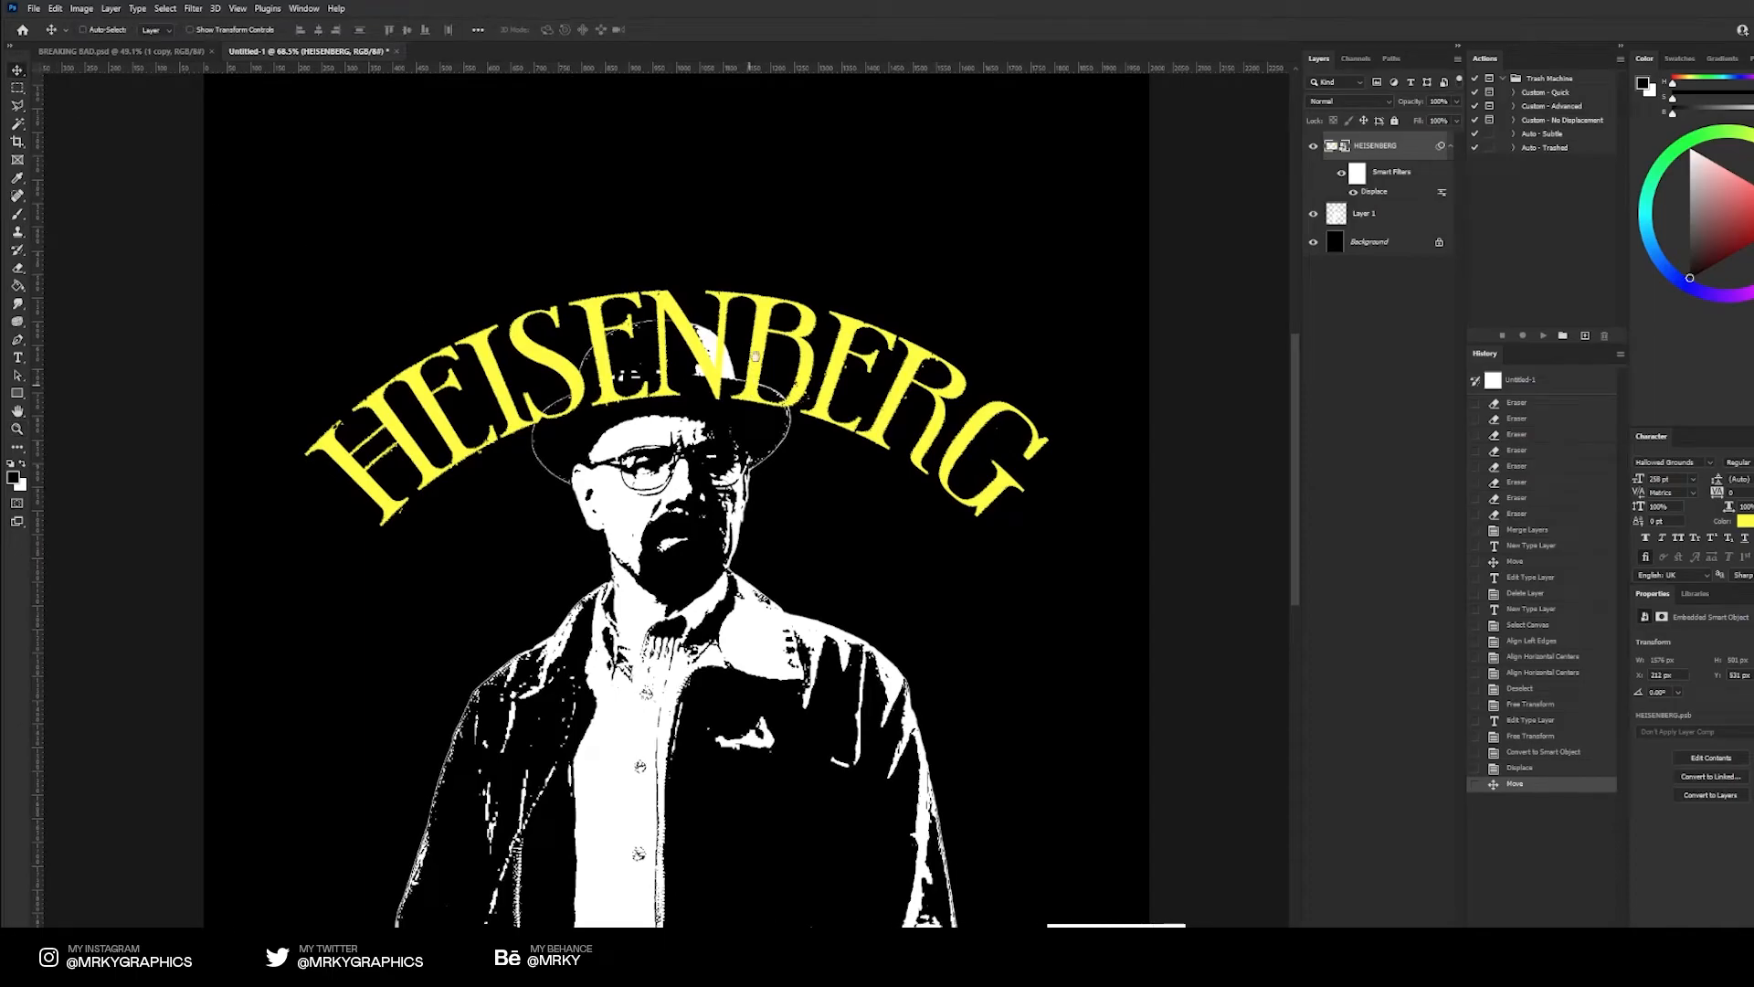
scroll(763, 335, down, 2)
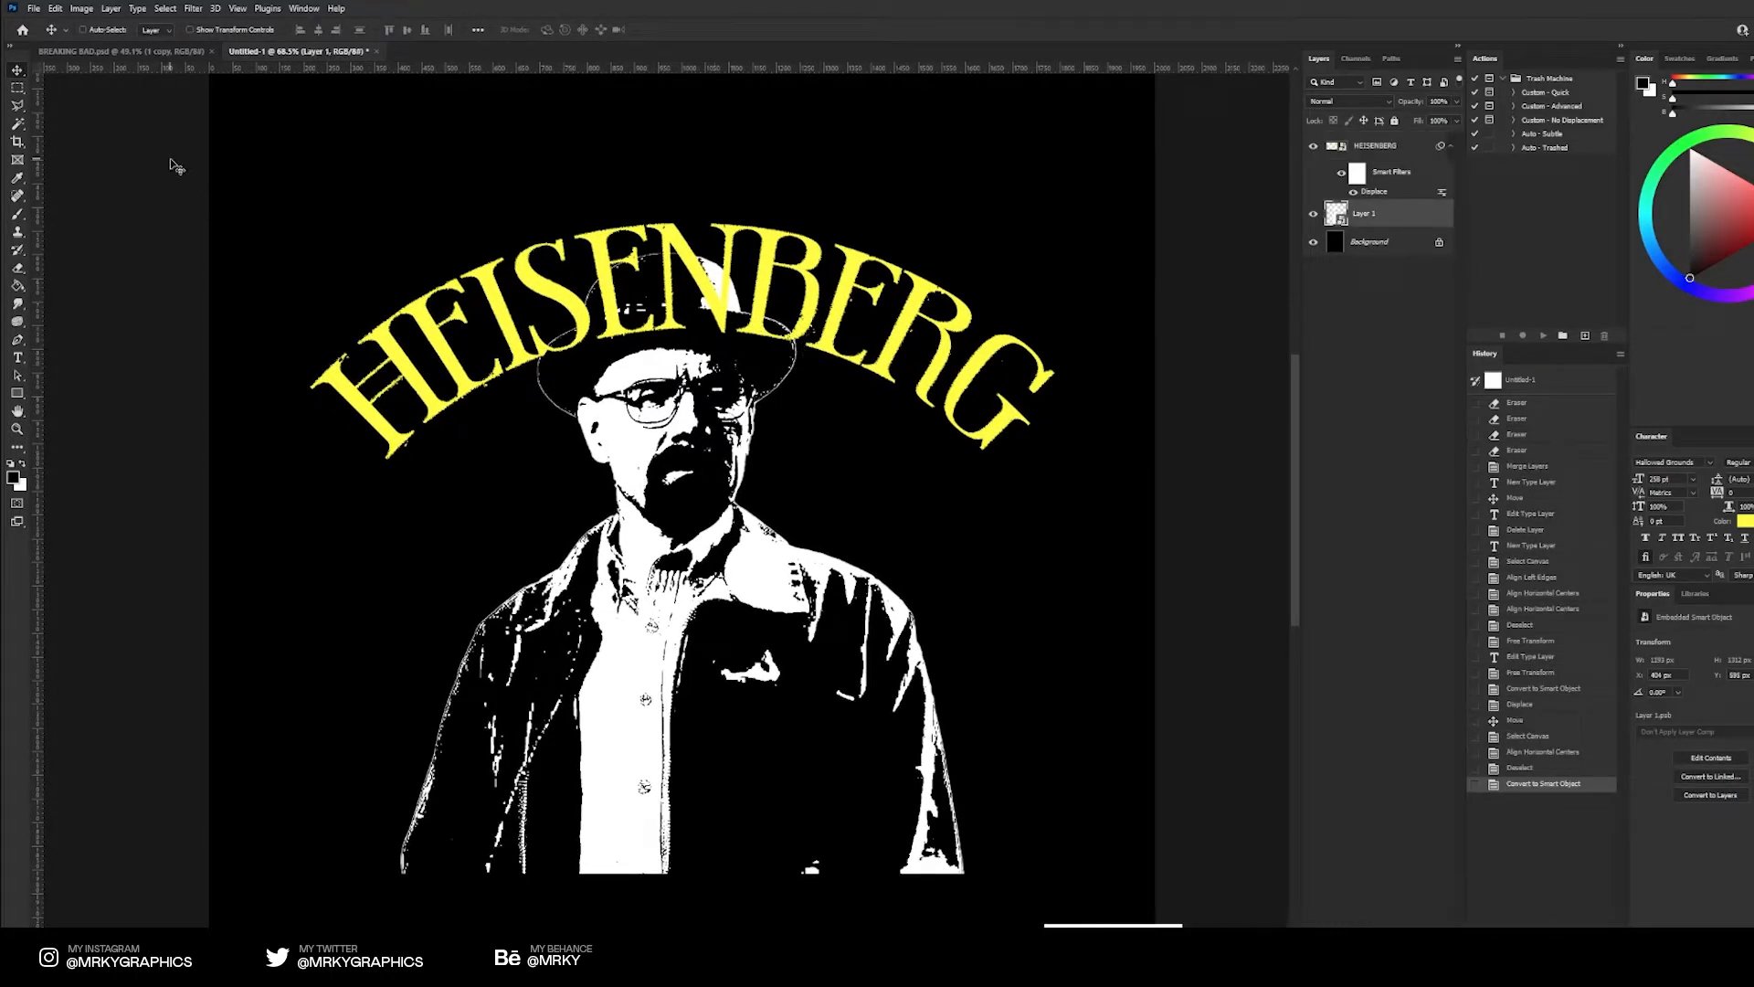
click(193, 8)
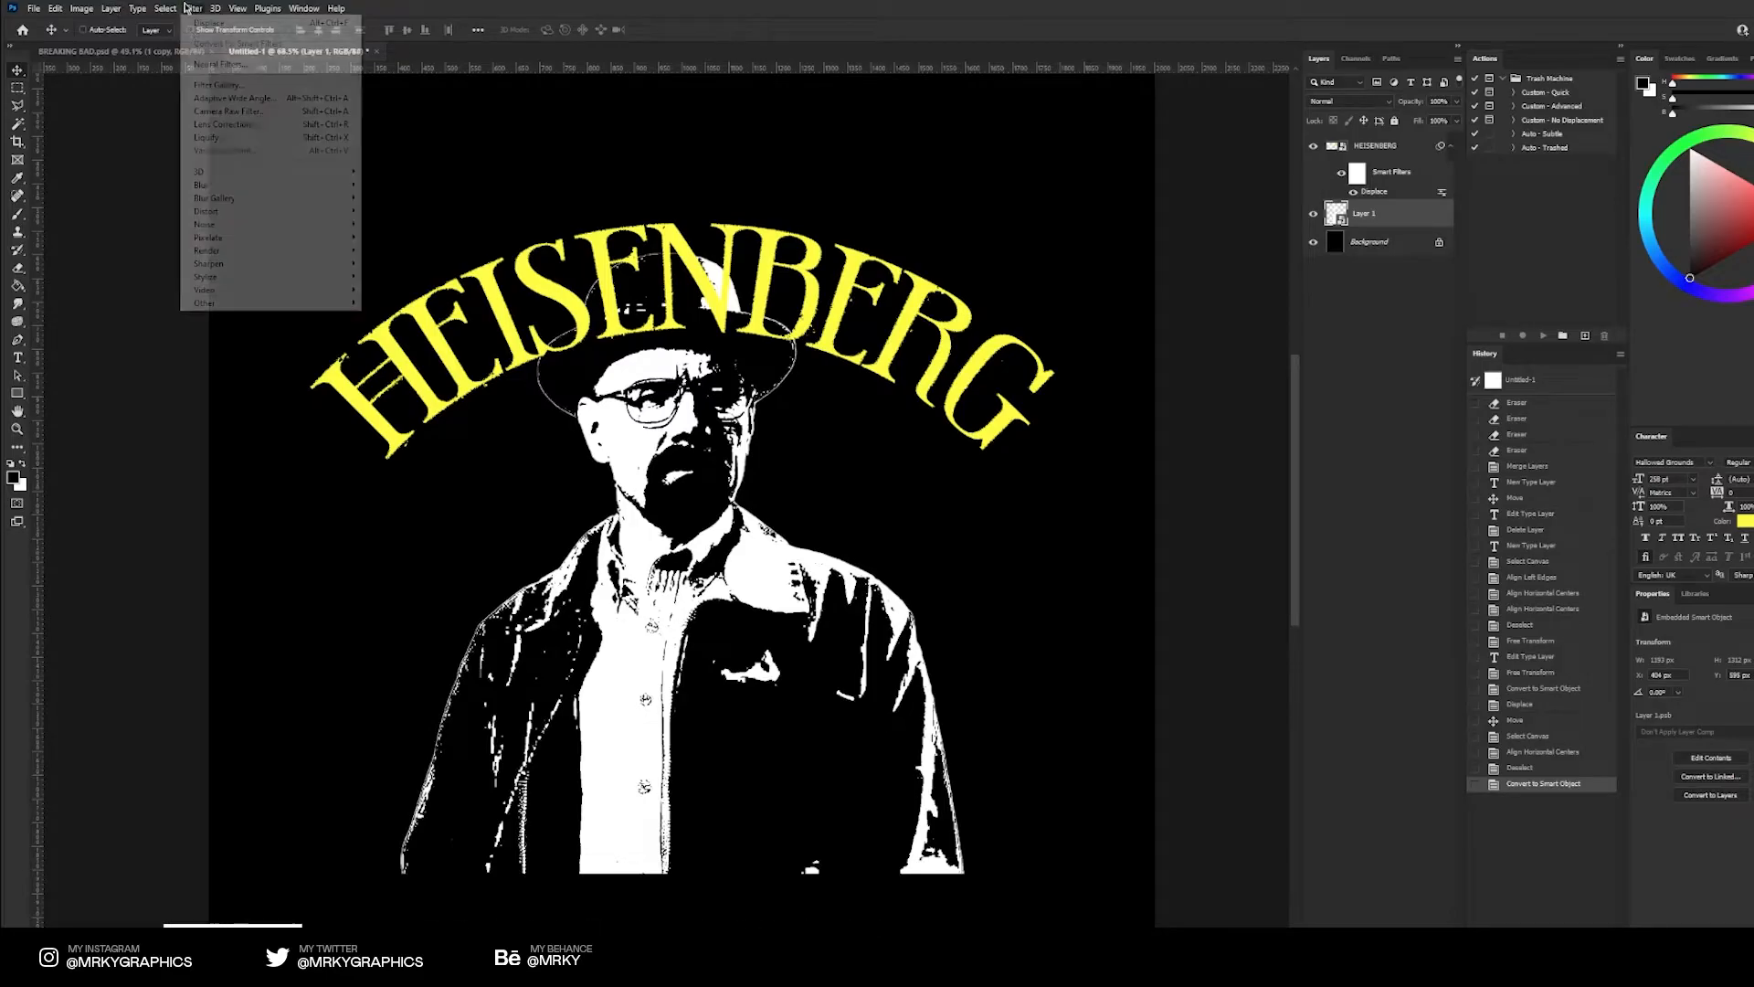
mouse_move(275, 211)
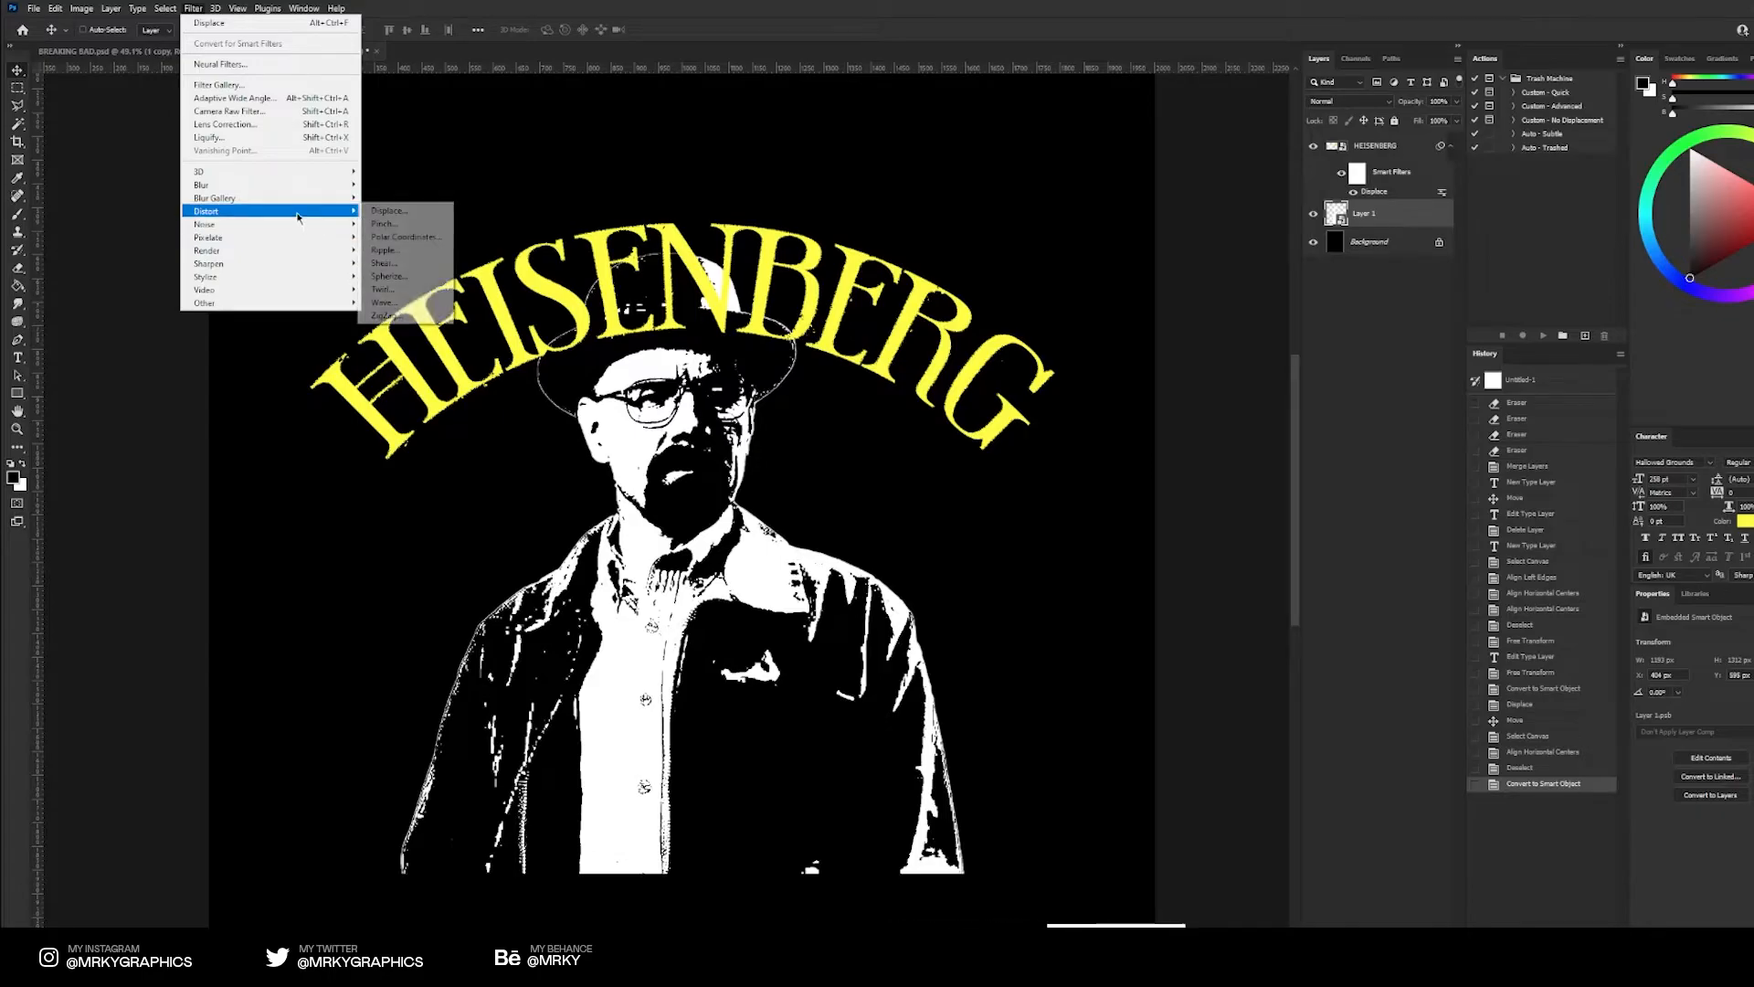
click(394, 215)
key(Return)
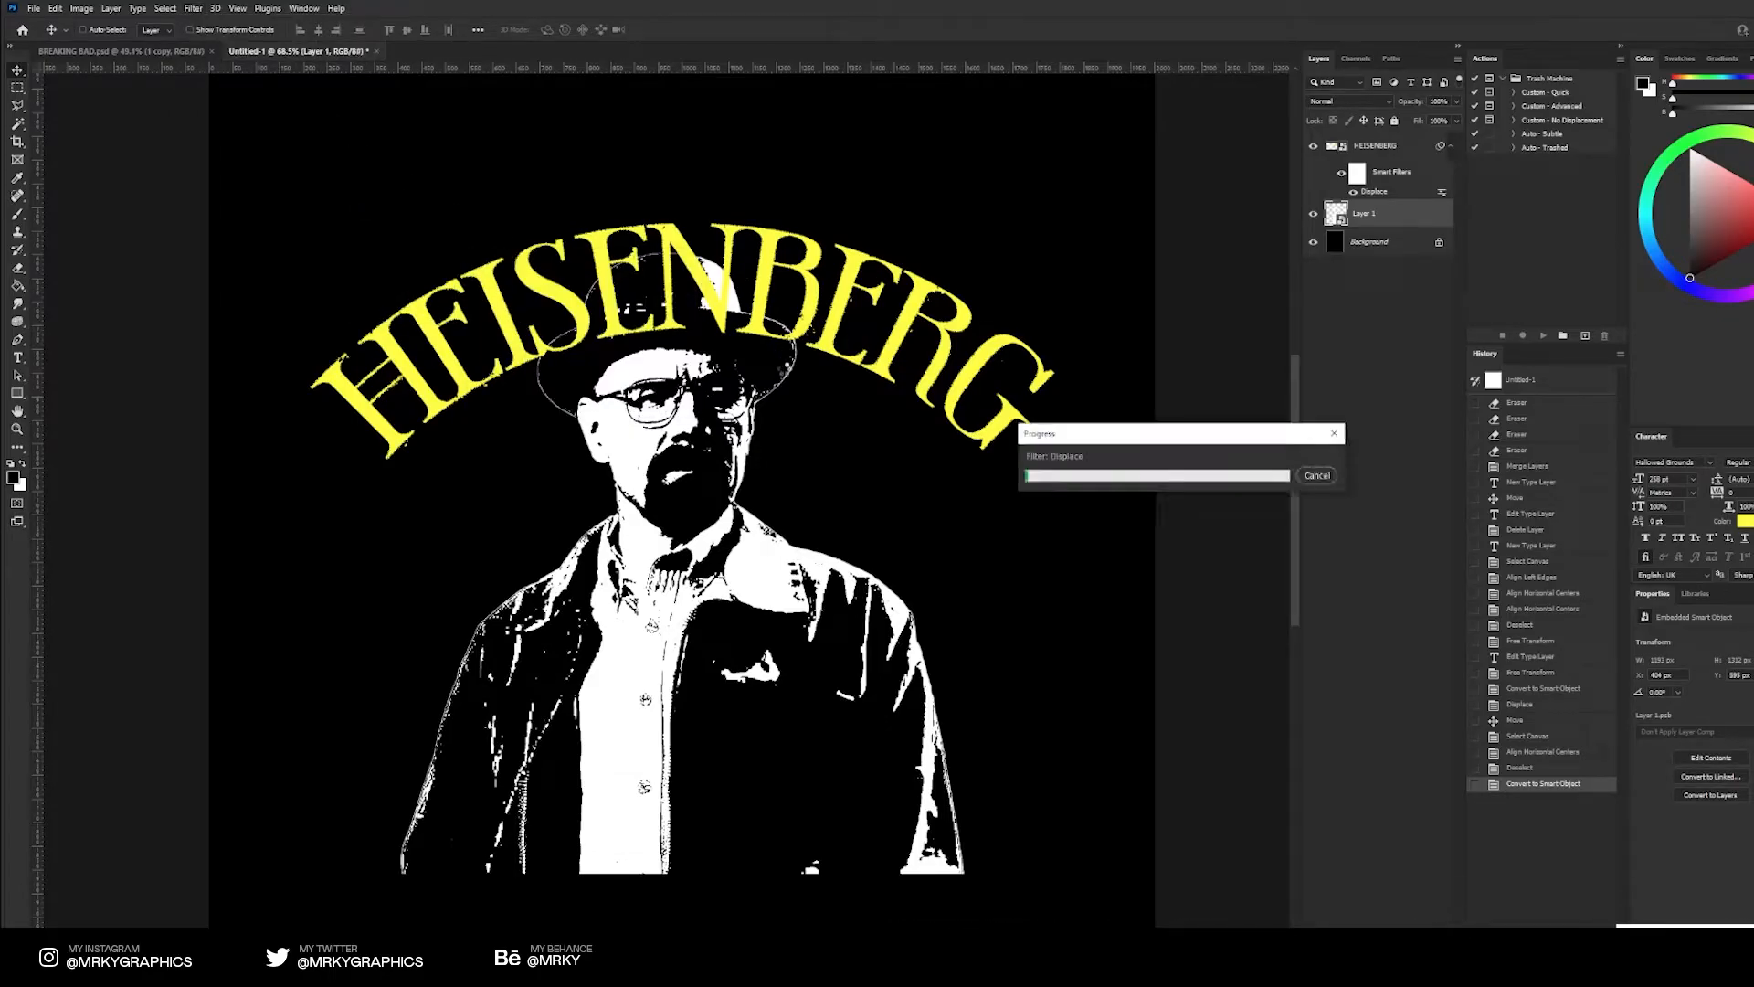
drag(761, 450, 768, 465)
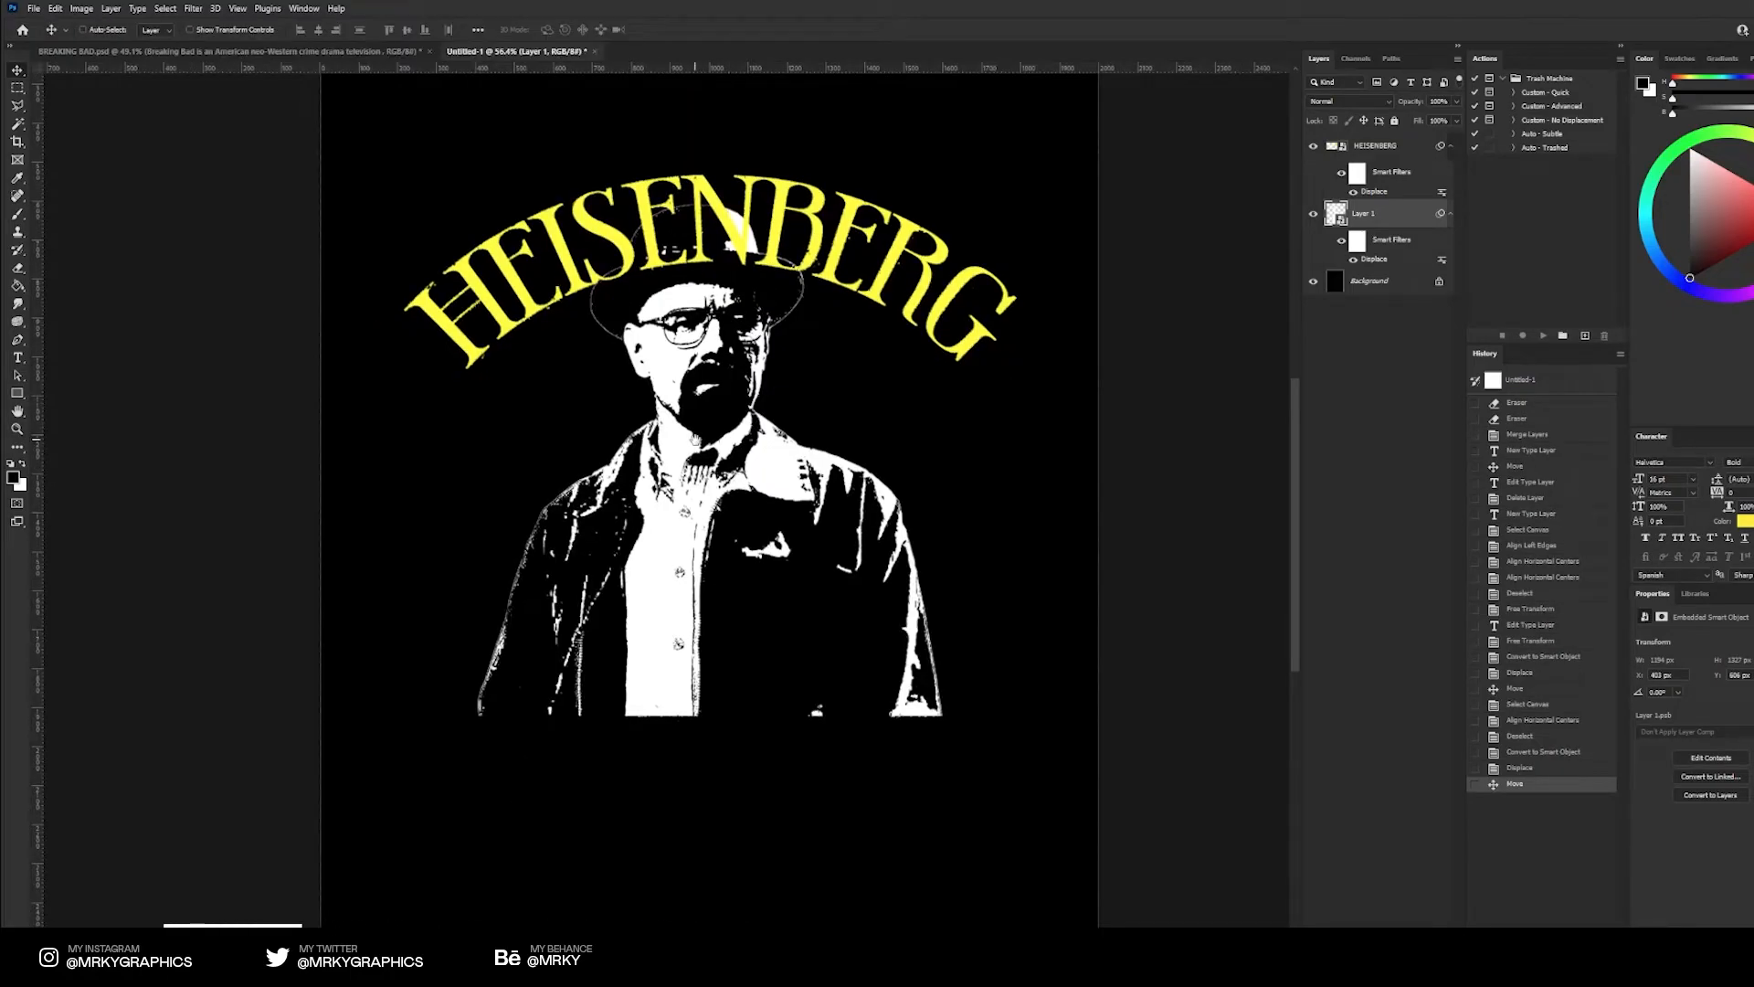
Unlock the Background layer and add a text box beneath the portrait with the paragraph beginning "Breaking Bad is an American neo-Western crime drama television series"
click(1440, 281)
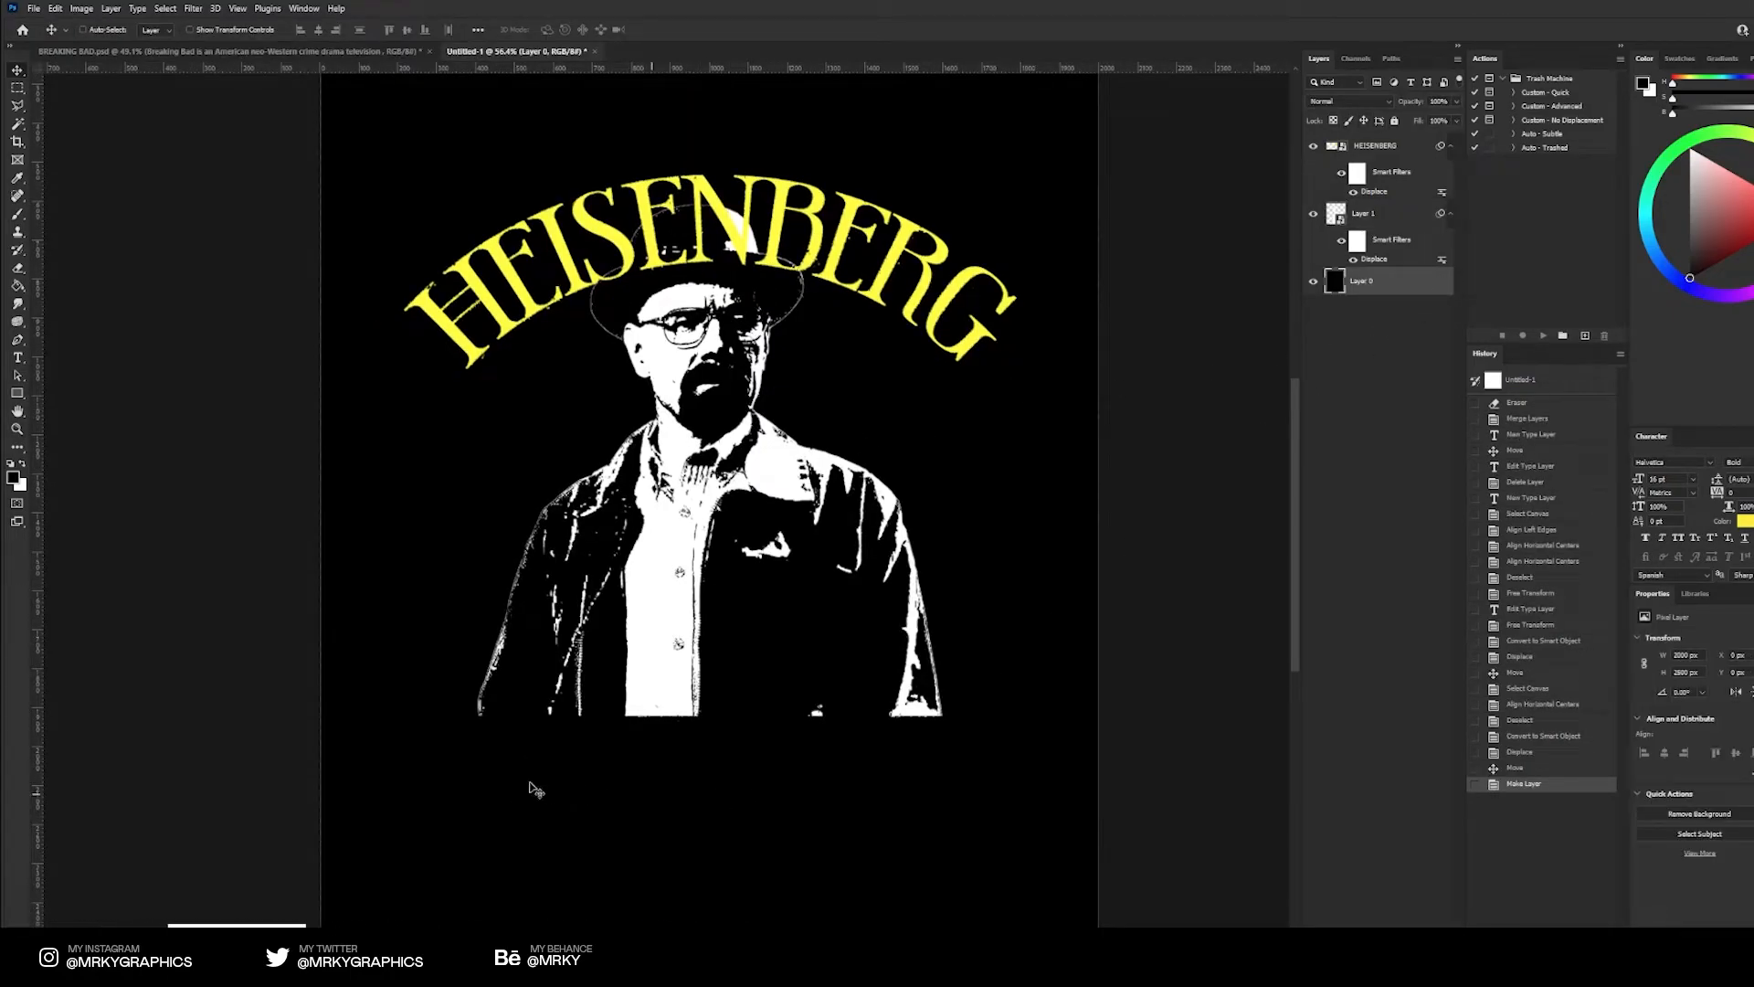
key(t)
drag(450, 729, 974, 792)
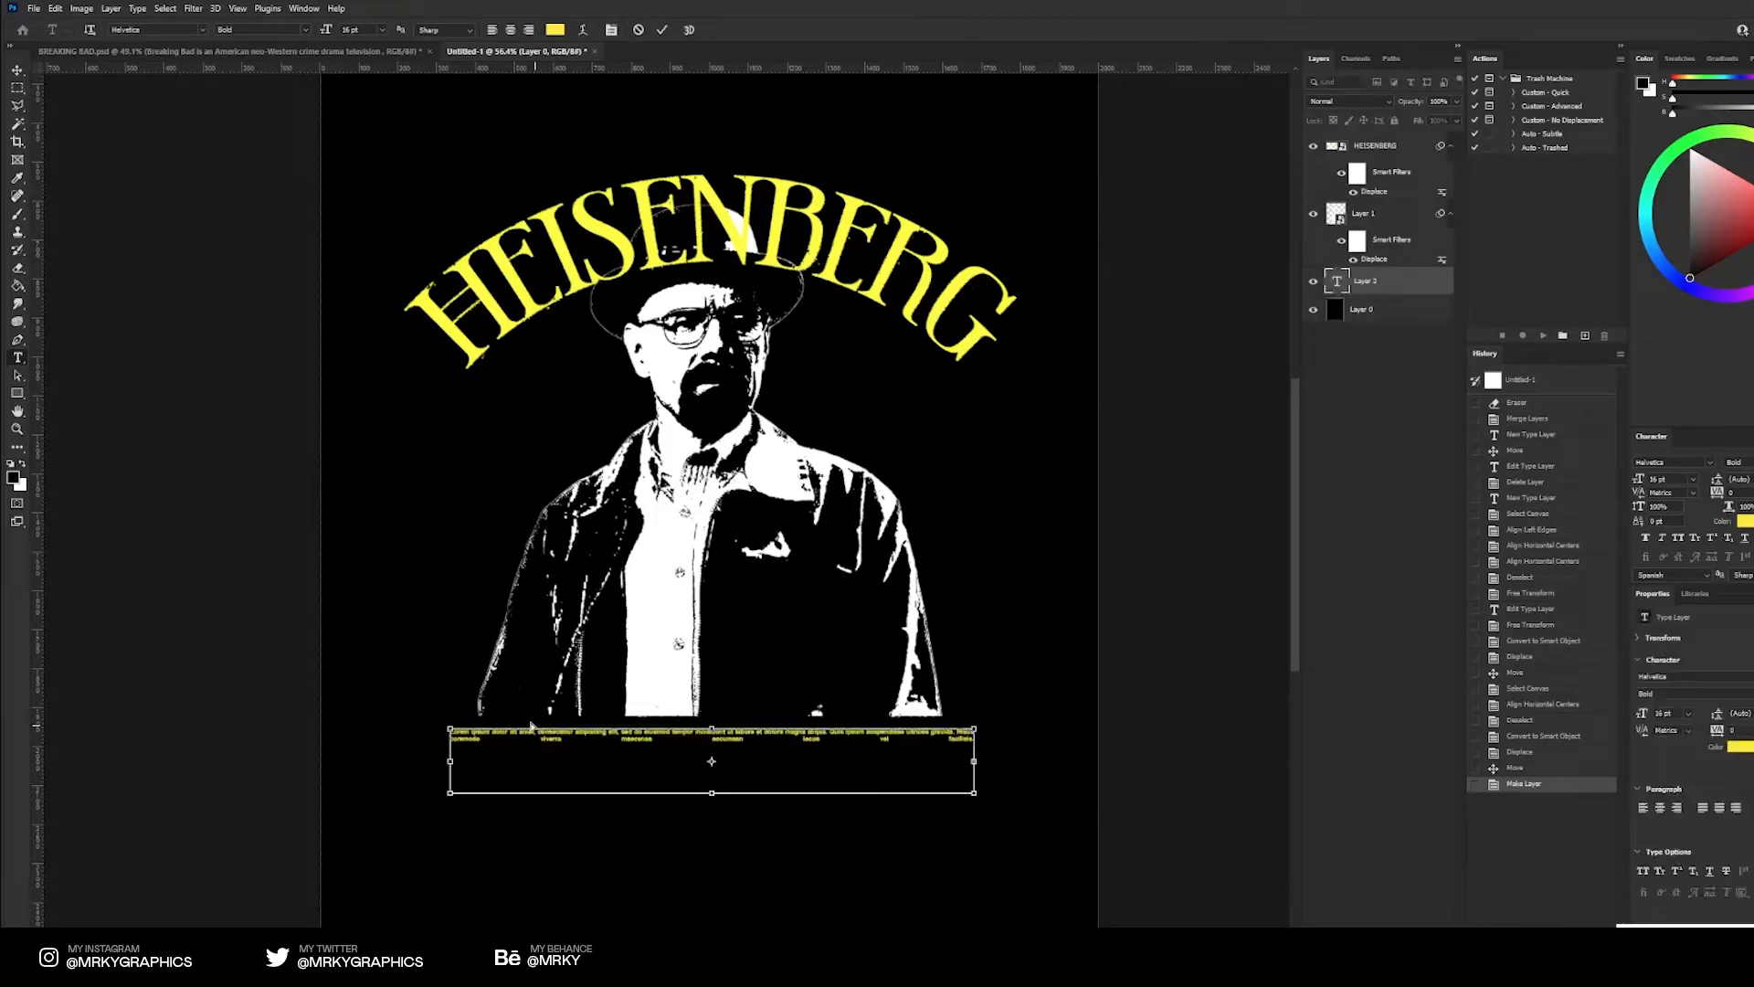
text(Breaking Bad is an American neo-Western crime drama television series created and produced by Vince Gilligan. The show aired on AMC from January 20, 2008, to September 29, 2013, consisting of five seasons for a total of 62 episodes. It was set and filmed in Albuquerque, New Mexico, and tells the story of Walter White (Bryan Cranston), an underpaid, overqualified, and dispirited high school chemistry teacher who is struggling with a recent diagnosis of stage-three lung cancer. White turns to a life of crime, partnering with his former student Jesse Pinkman (Aaron Paul), by producing and distributing crystal meth to secure his family's financial future before he dies, while navigating the dangers of the criminal underworld. According to Gilligan, the title is a Southern colloquialism meaning "to raise hell".)
click(17, 71)
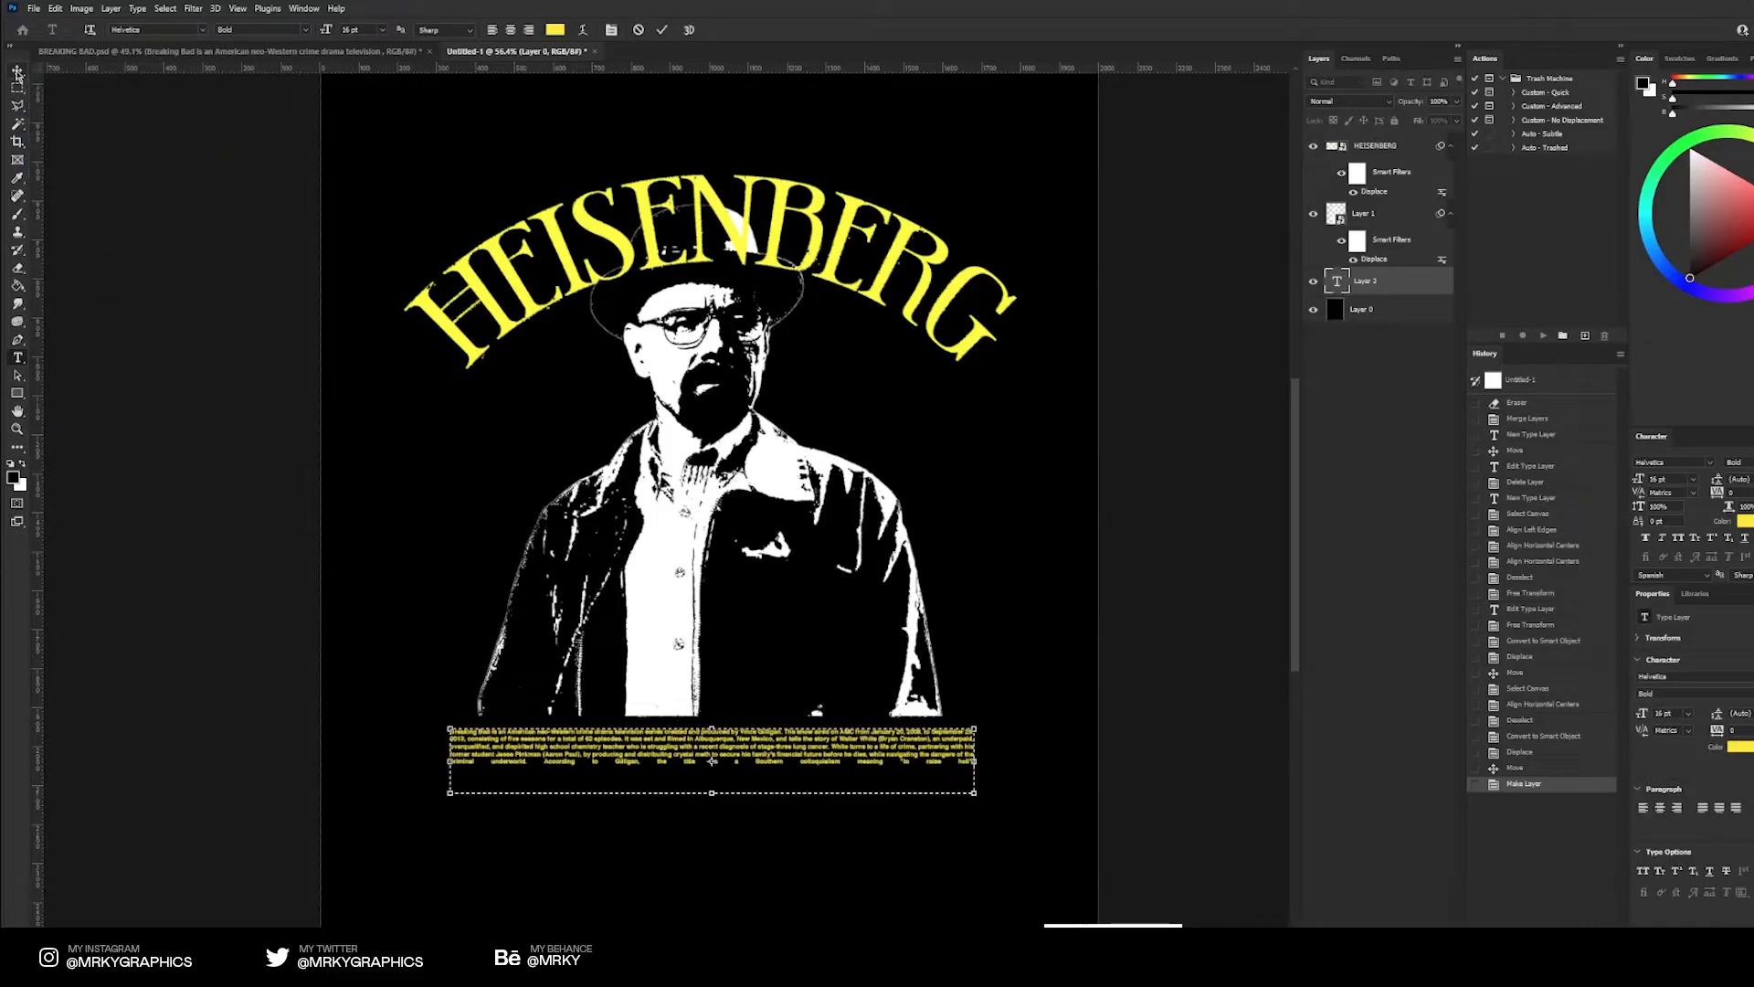
Recolour the whole paragraph beneath the portrait to the same bright yellow as the HEISENBERG heading
key(z)
click(714, 758)
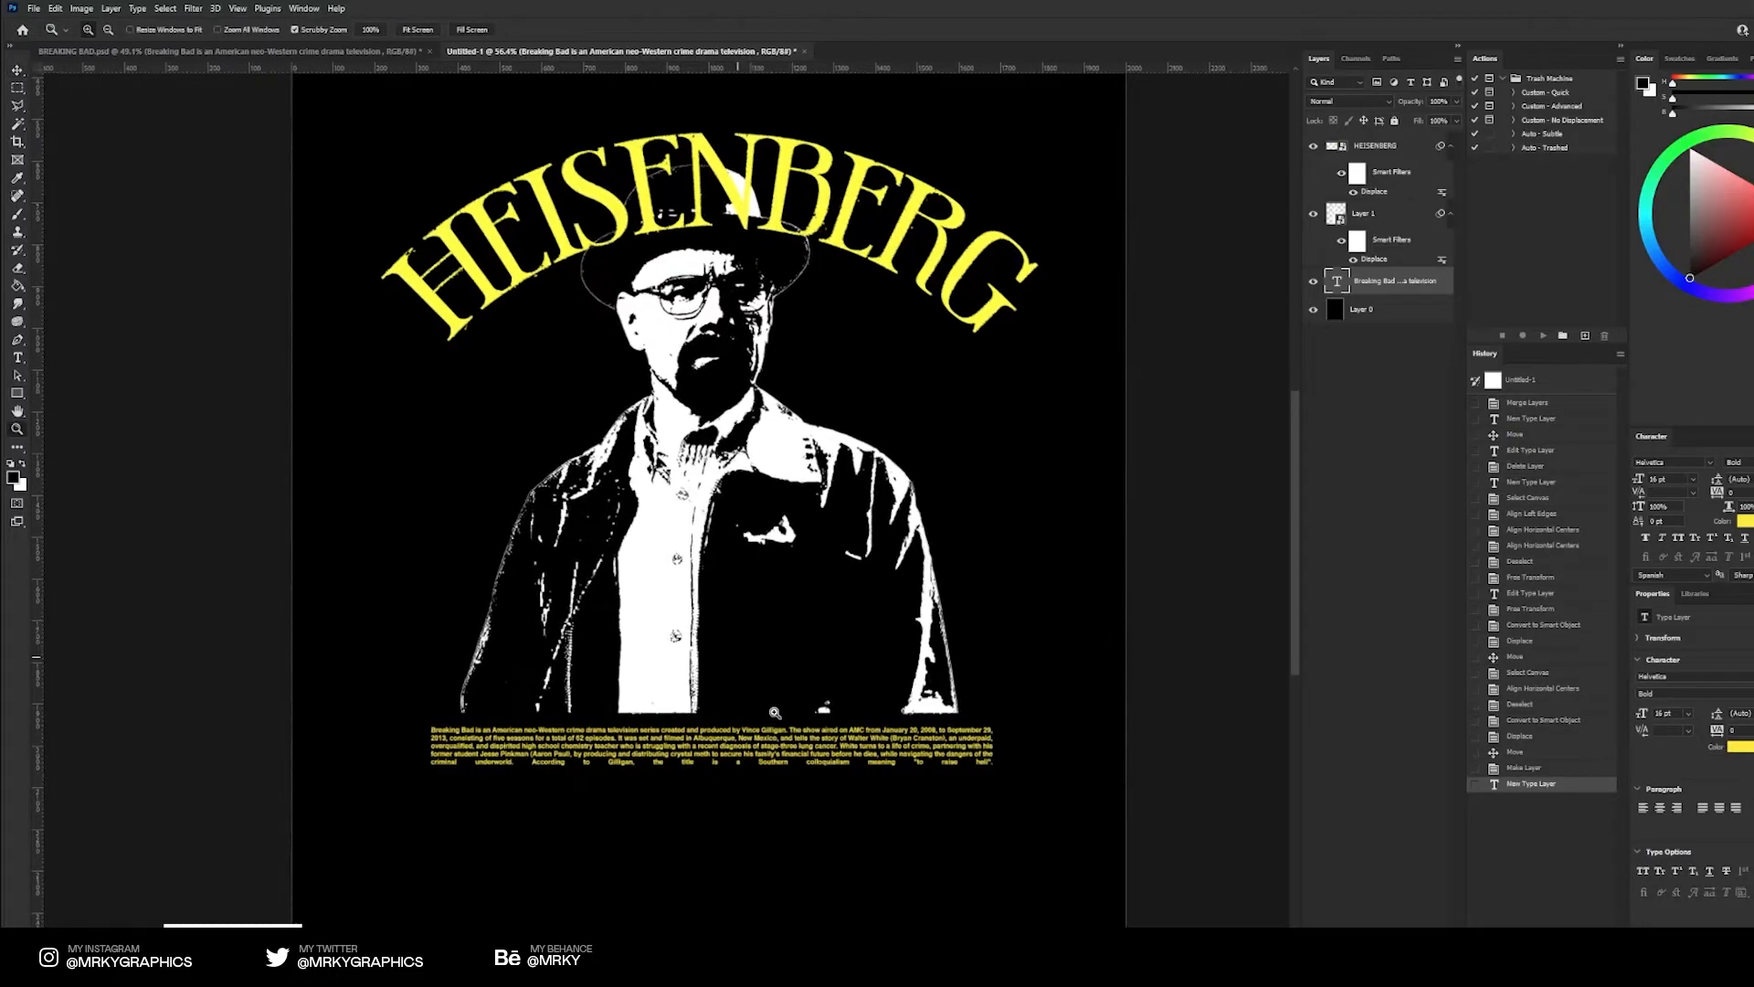
click(16, 75)
drag(688, 731, 746, 744)
double_click(719, 738)
key(ctrl+a)
click(555, 30)
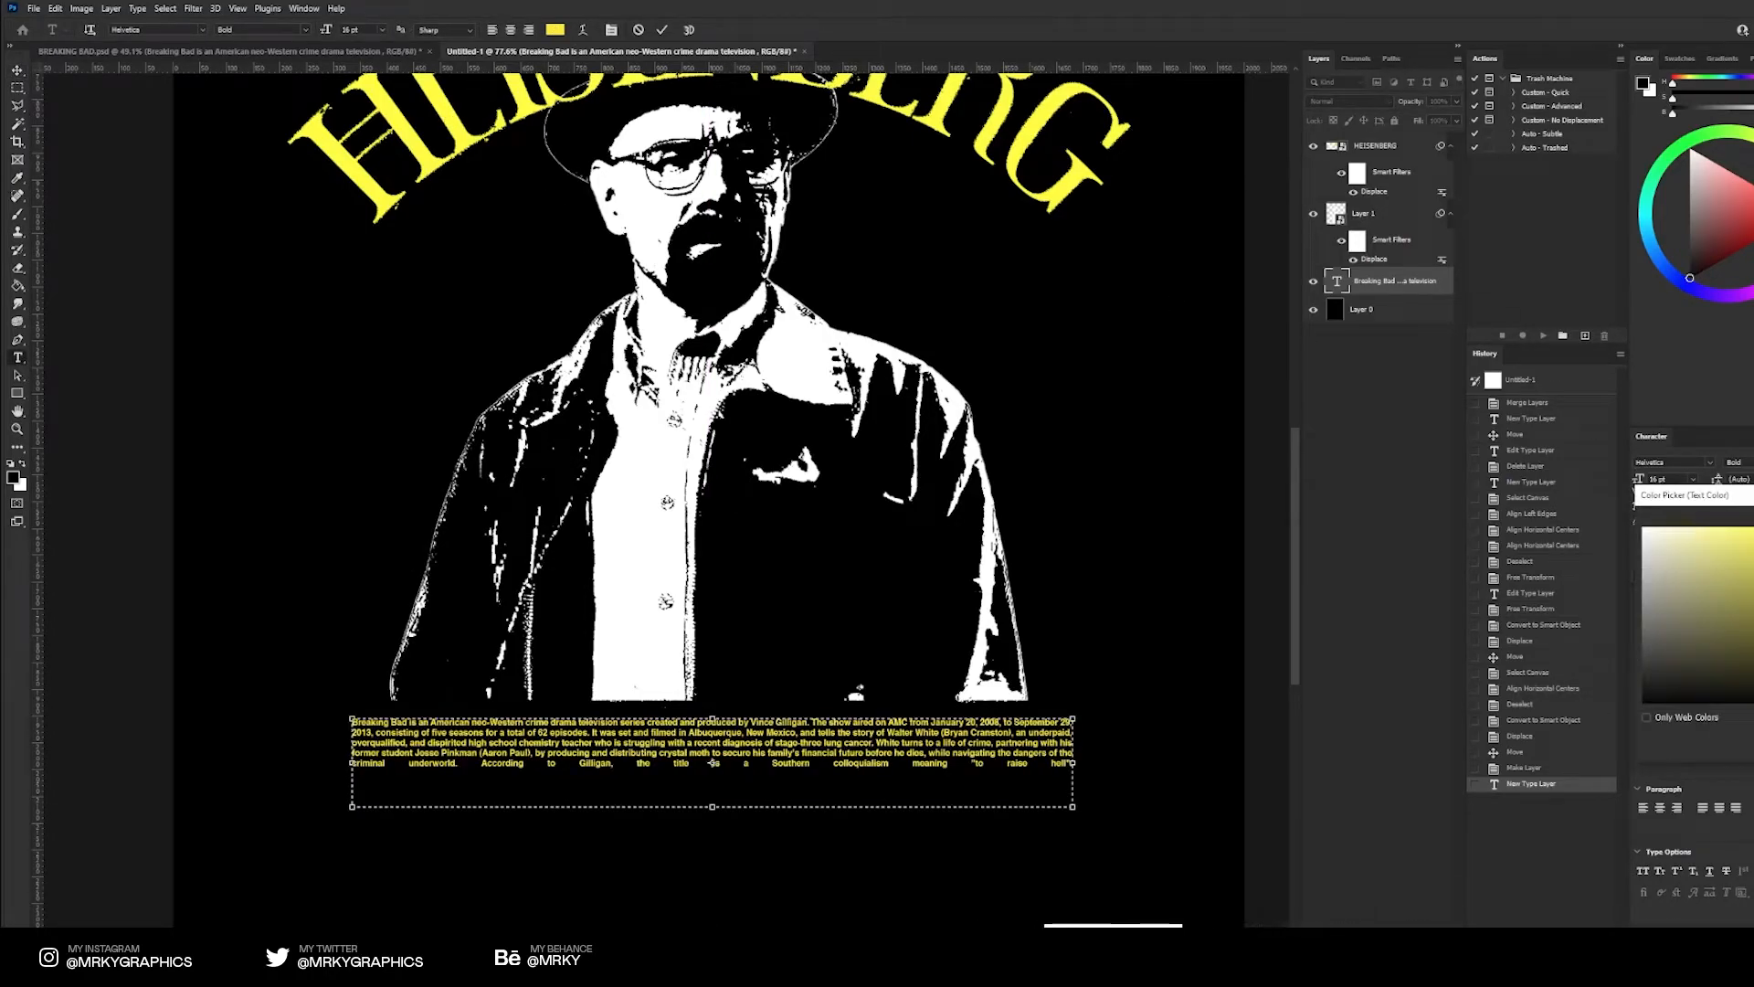
key(Return)
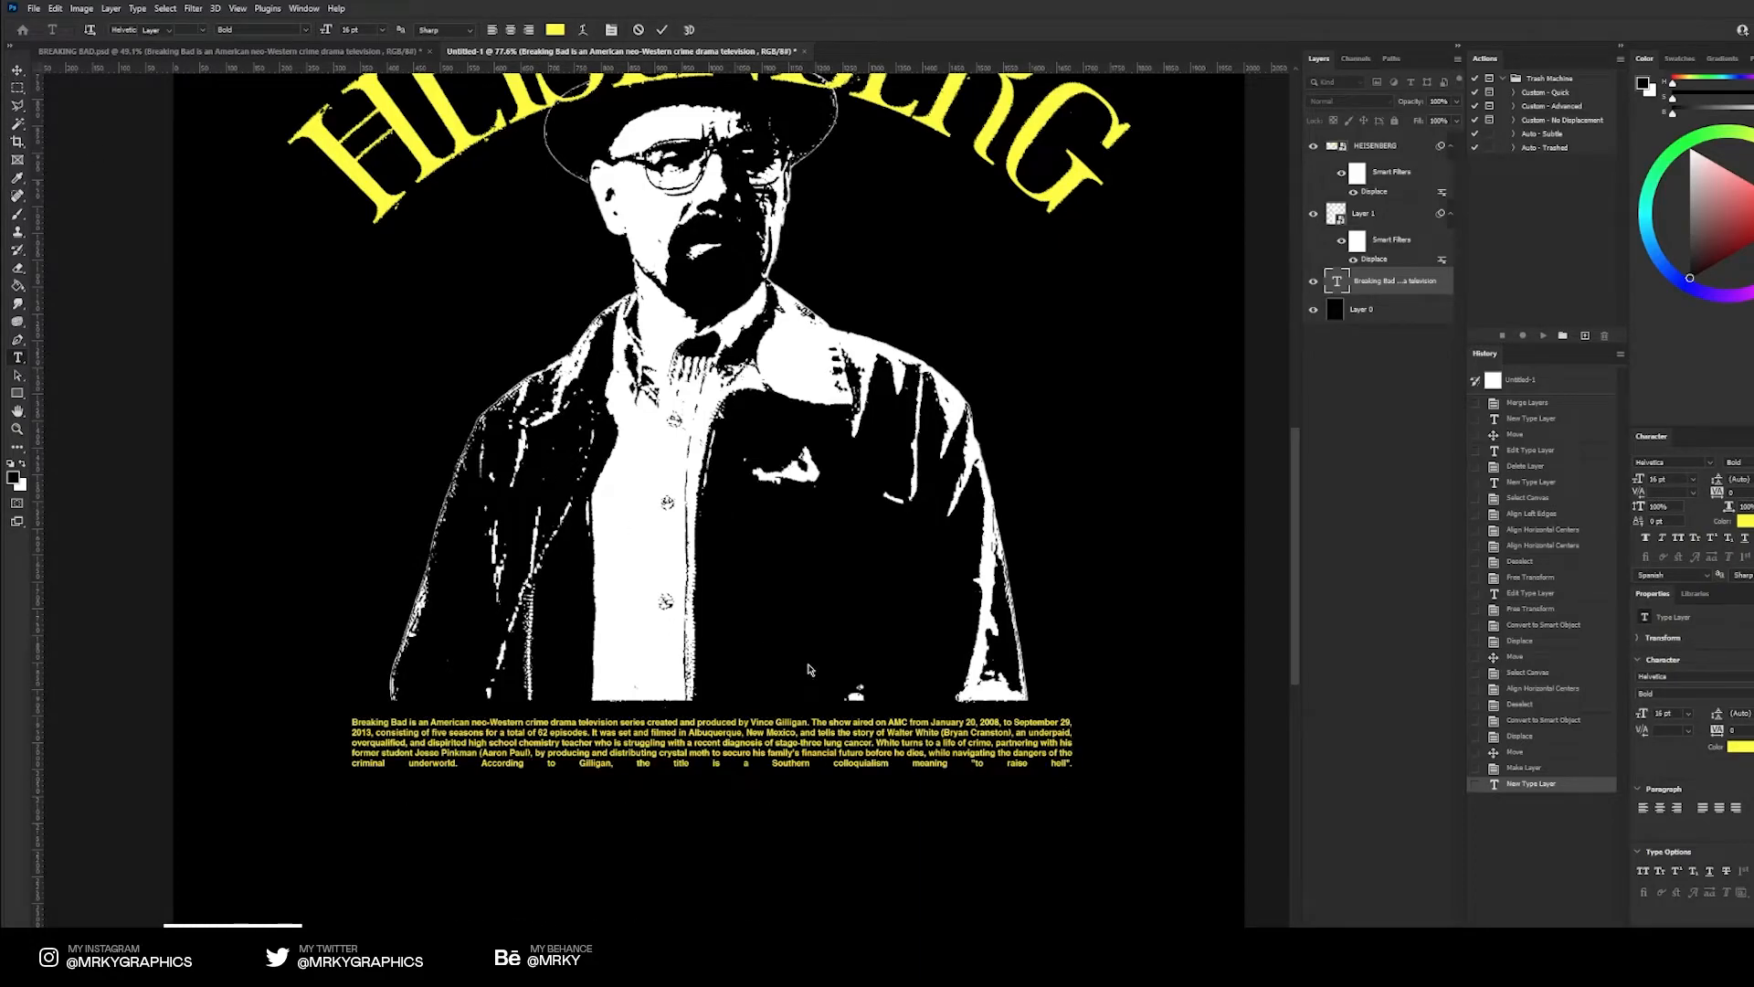
click(15, 71)
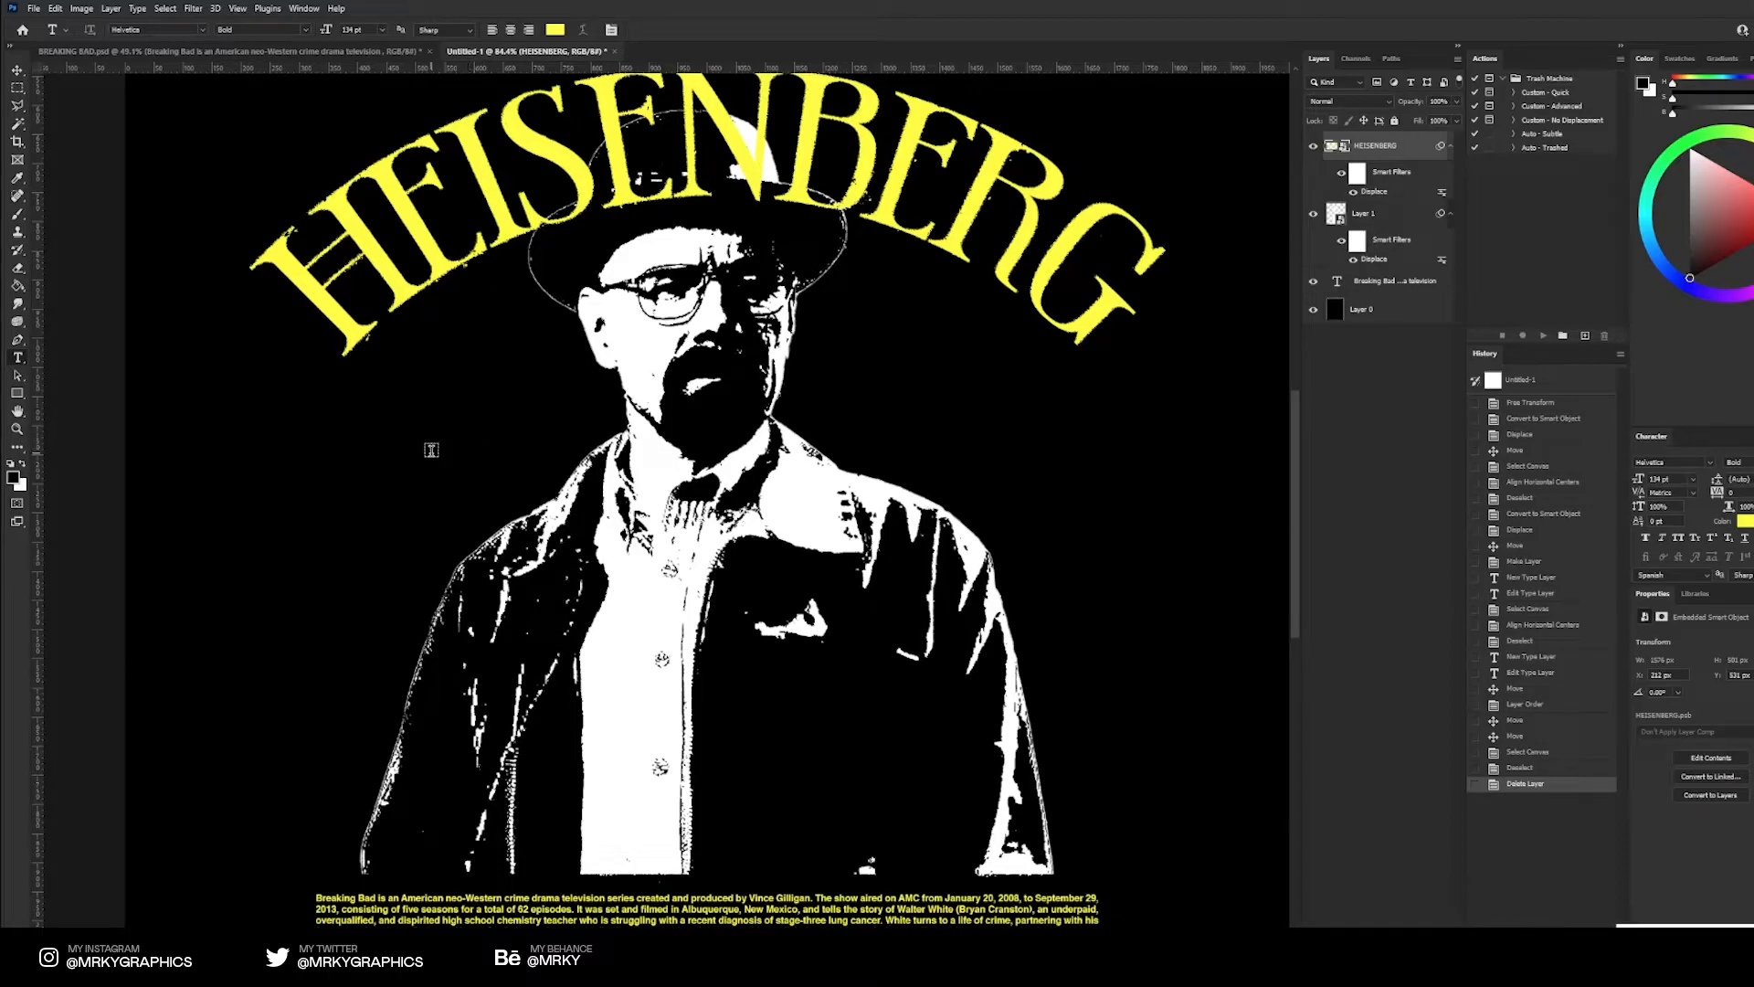
Add the formula text C10H15N in yellow Helvetica Bold at 134 pt beside the portrait's shoulder
click(398, 475)
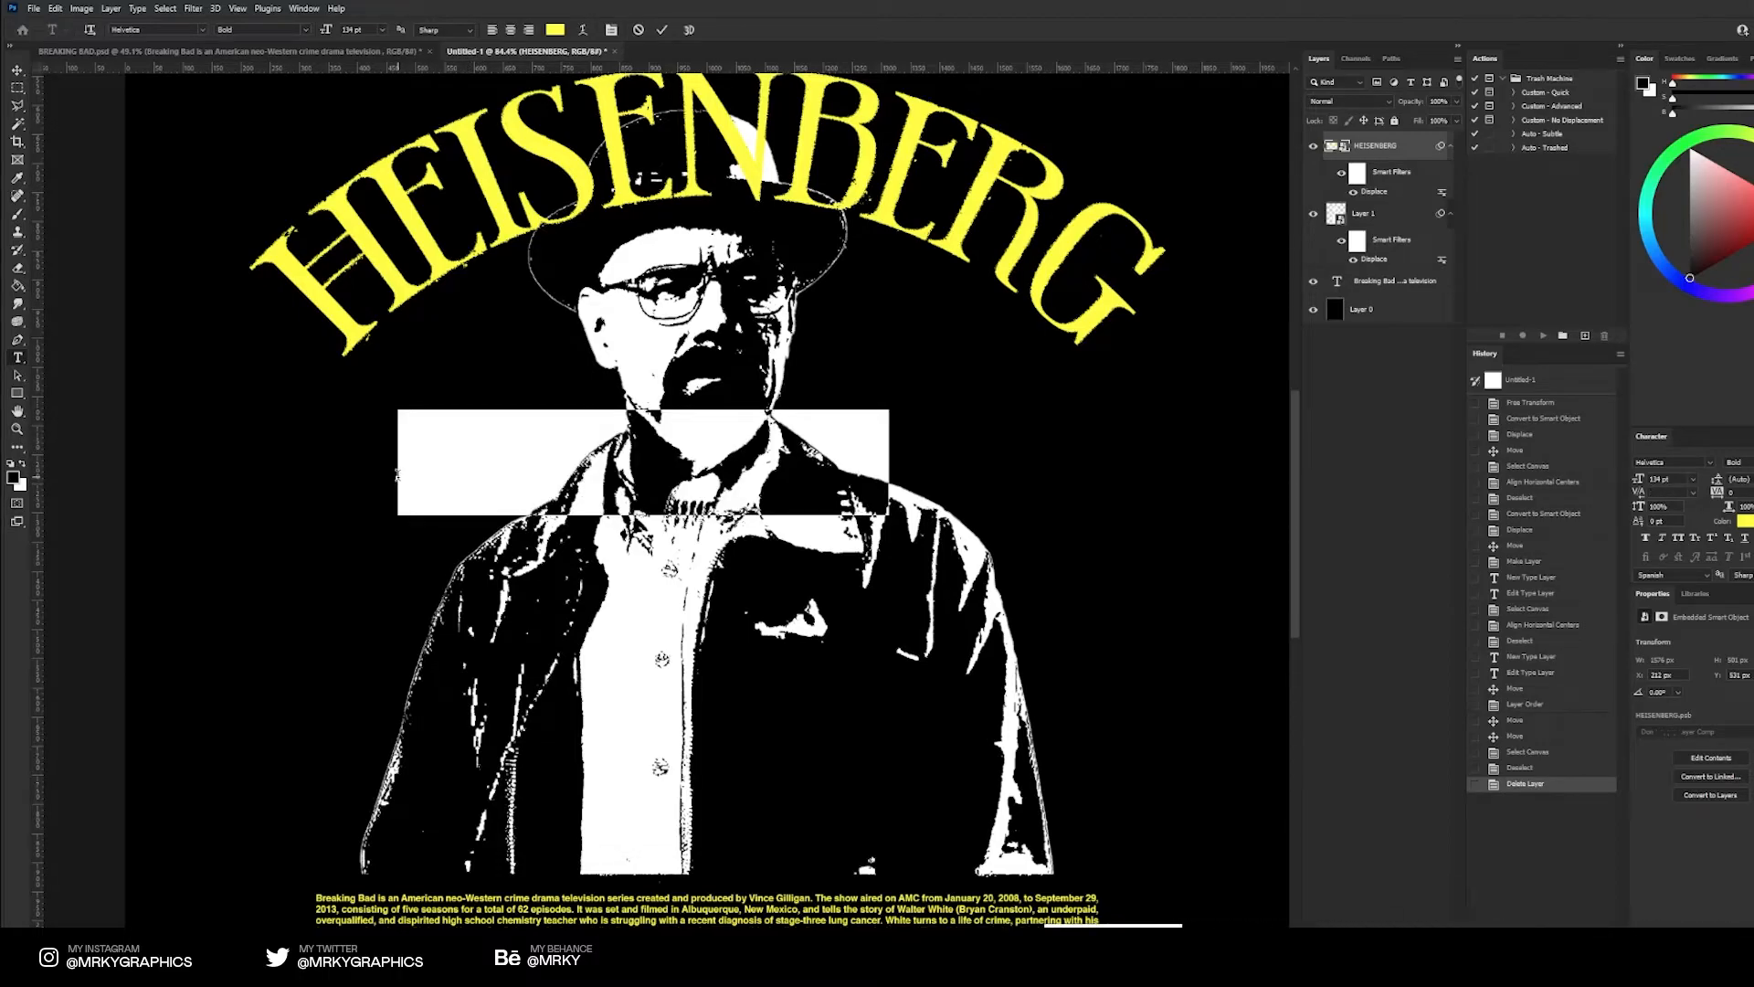
key(BackSpace)
text(C10H15N)
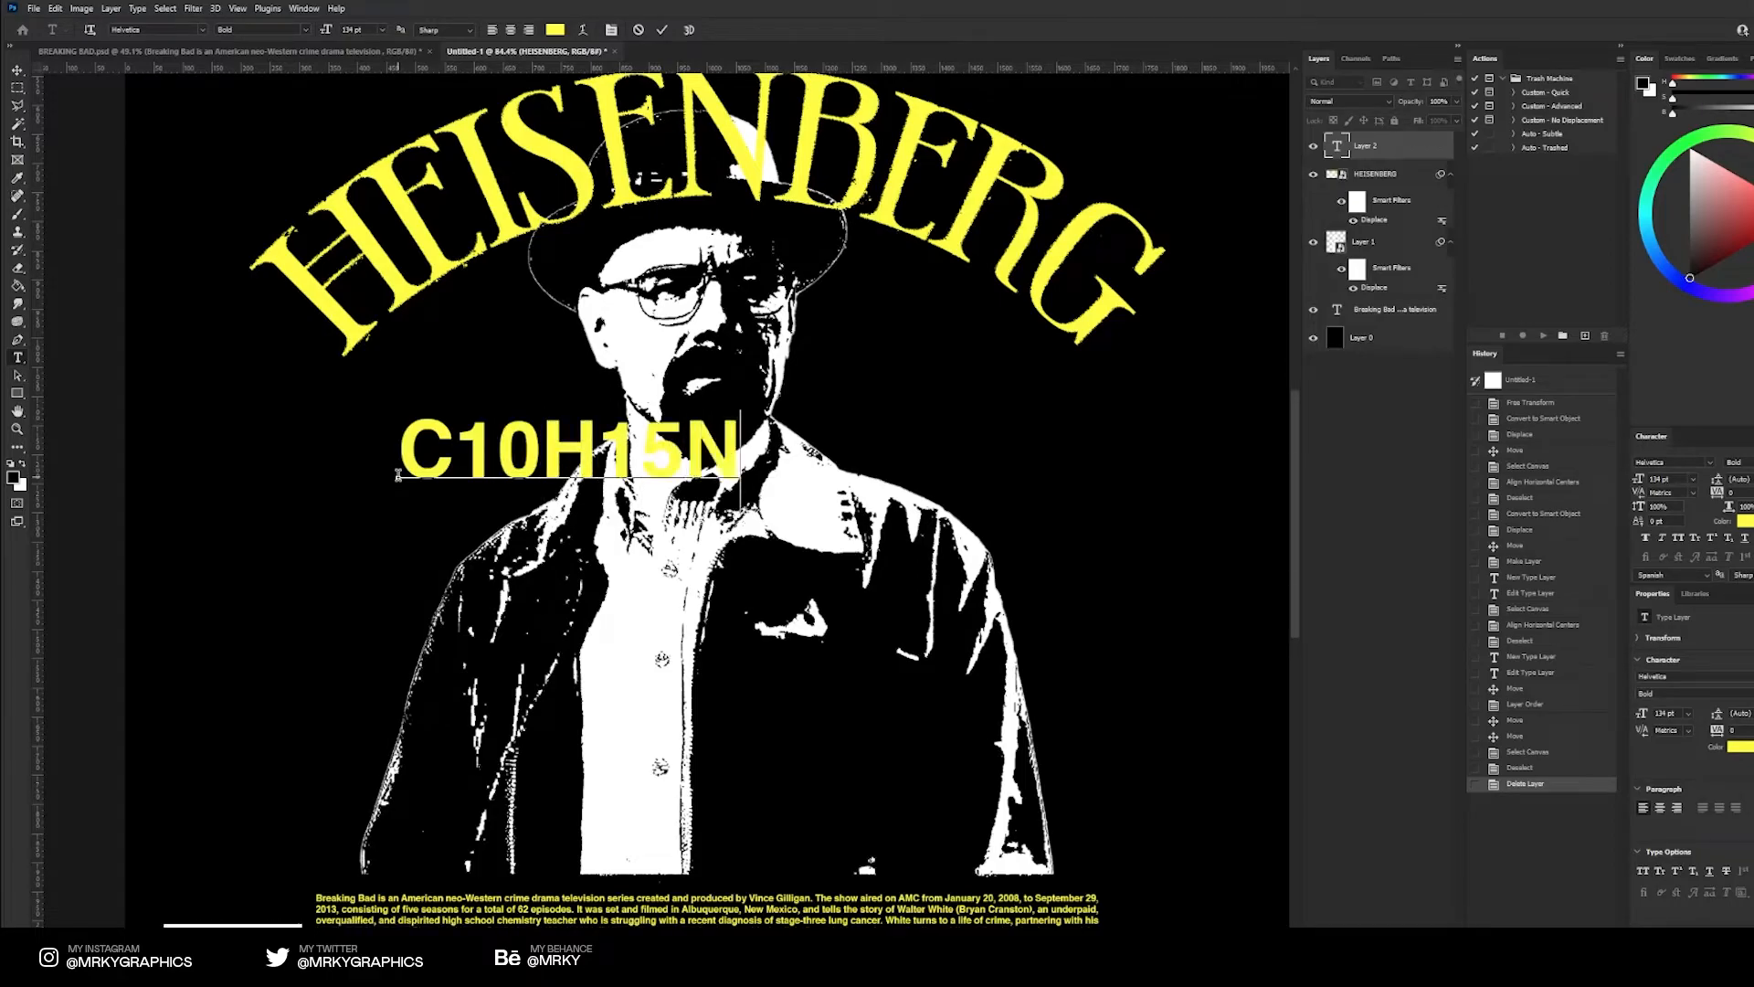
key(ctrl+a)
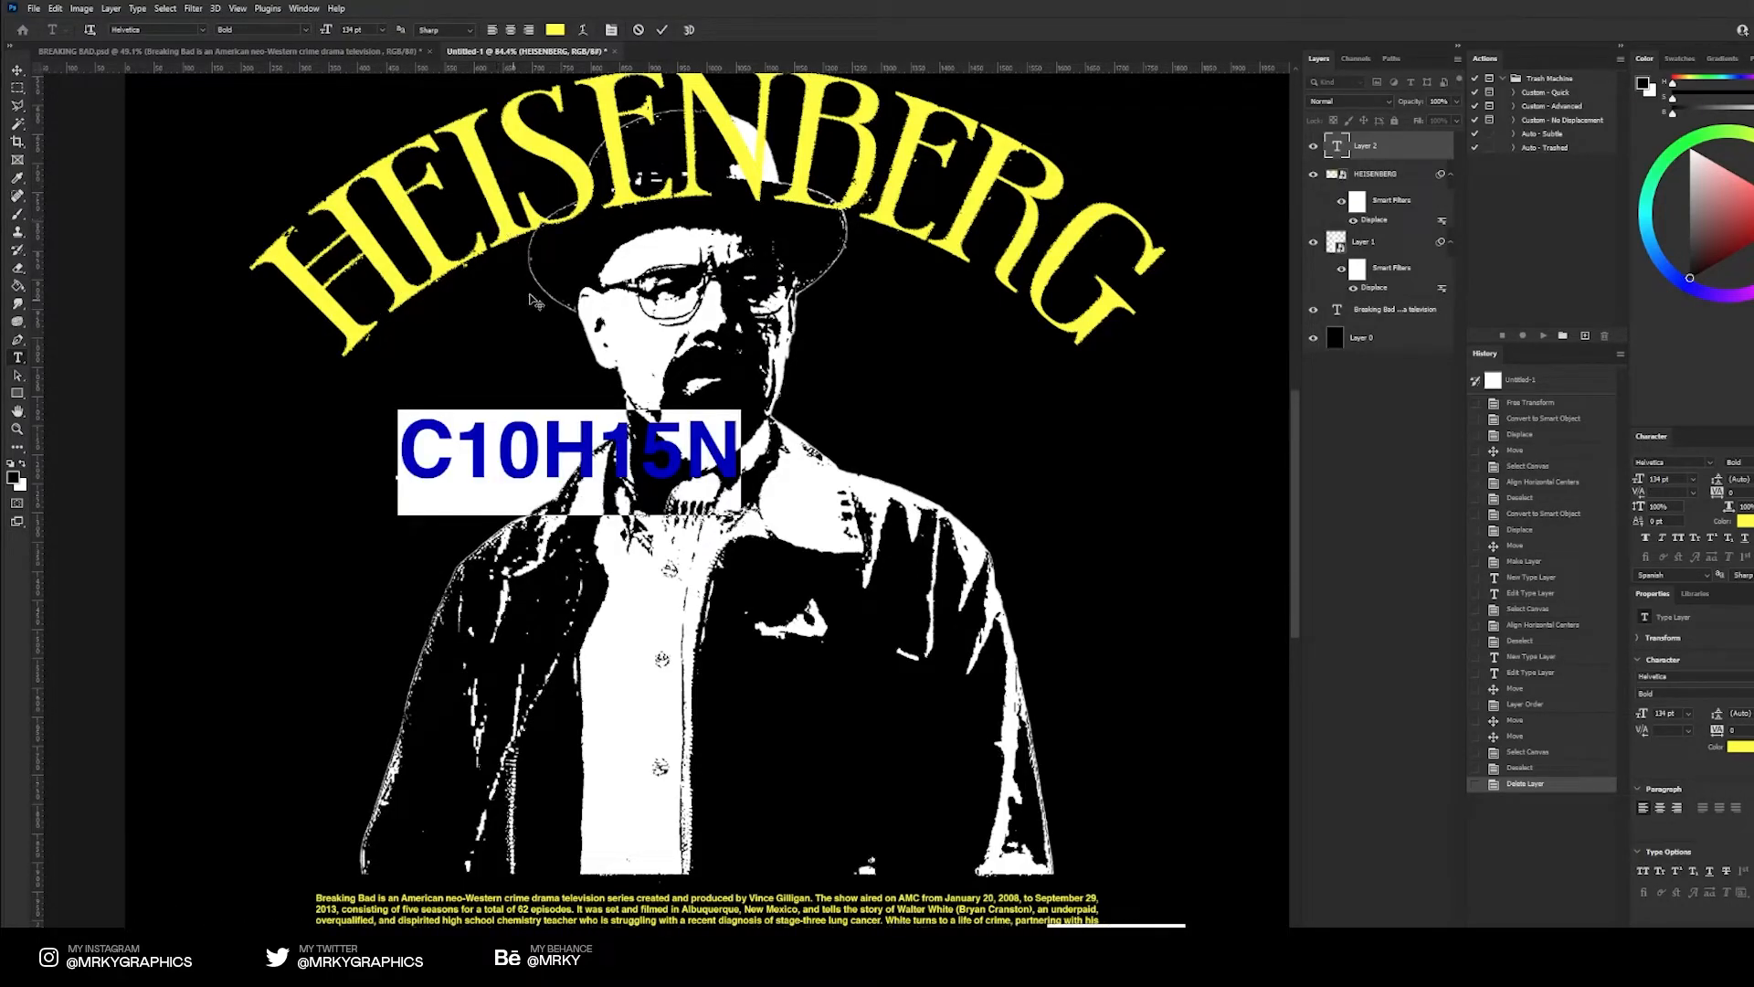
Make the 10 and 15 in the formula subscript and move the formula down over the jacket, left of the shirt
click(593, 455)
drag(541, 455, 465, 455)
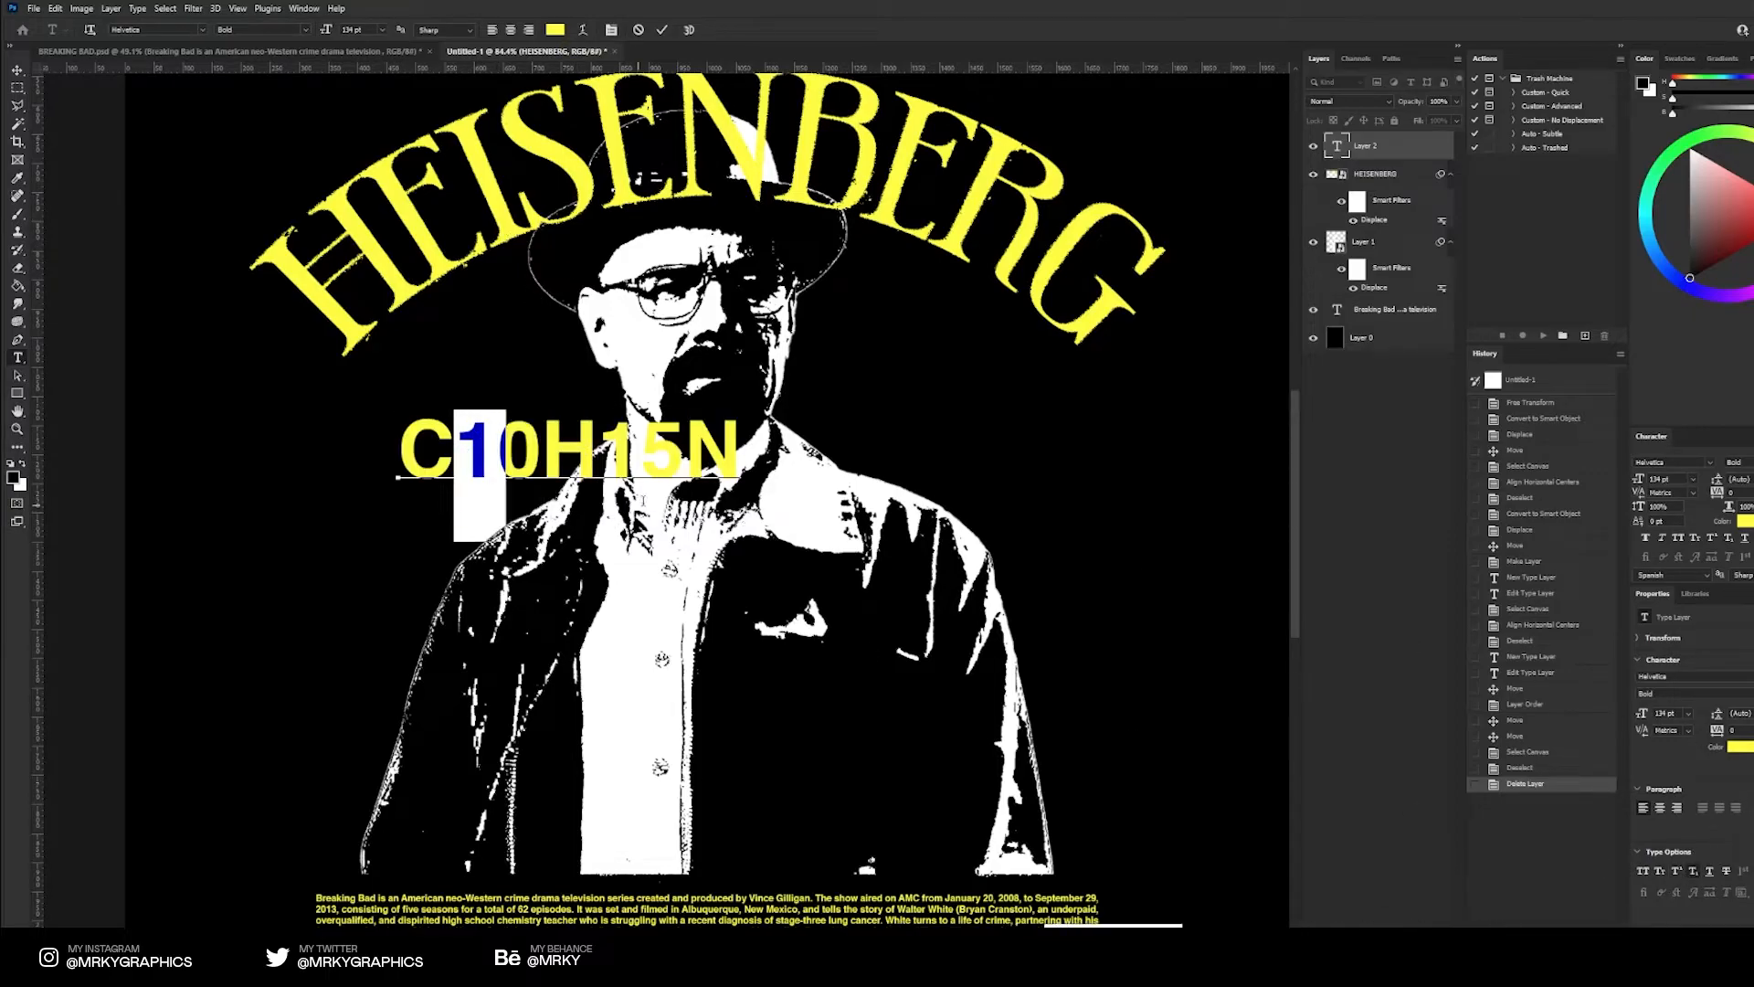
click(1694, 873)
drag(563, 455, 652, 455)
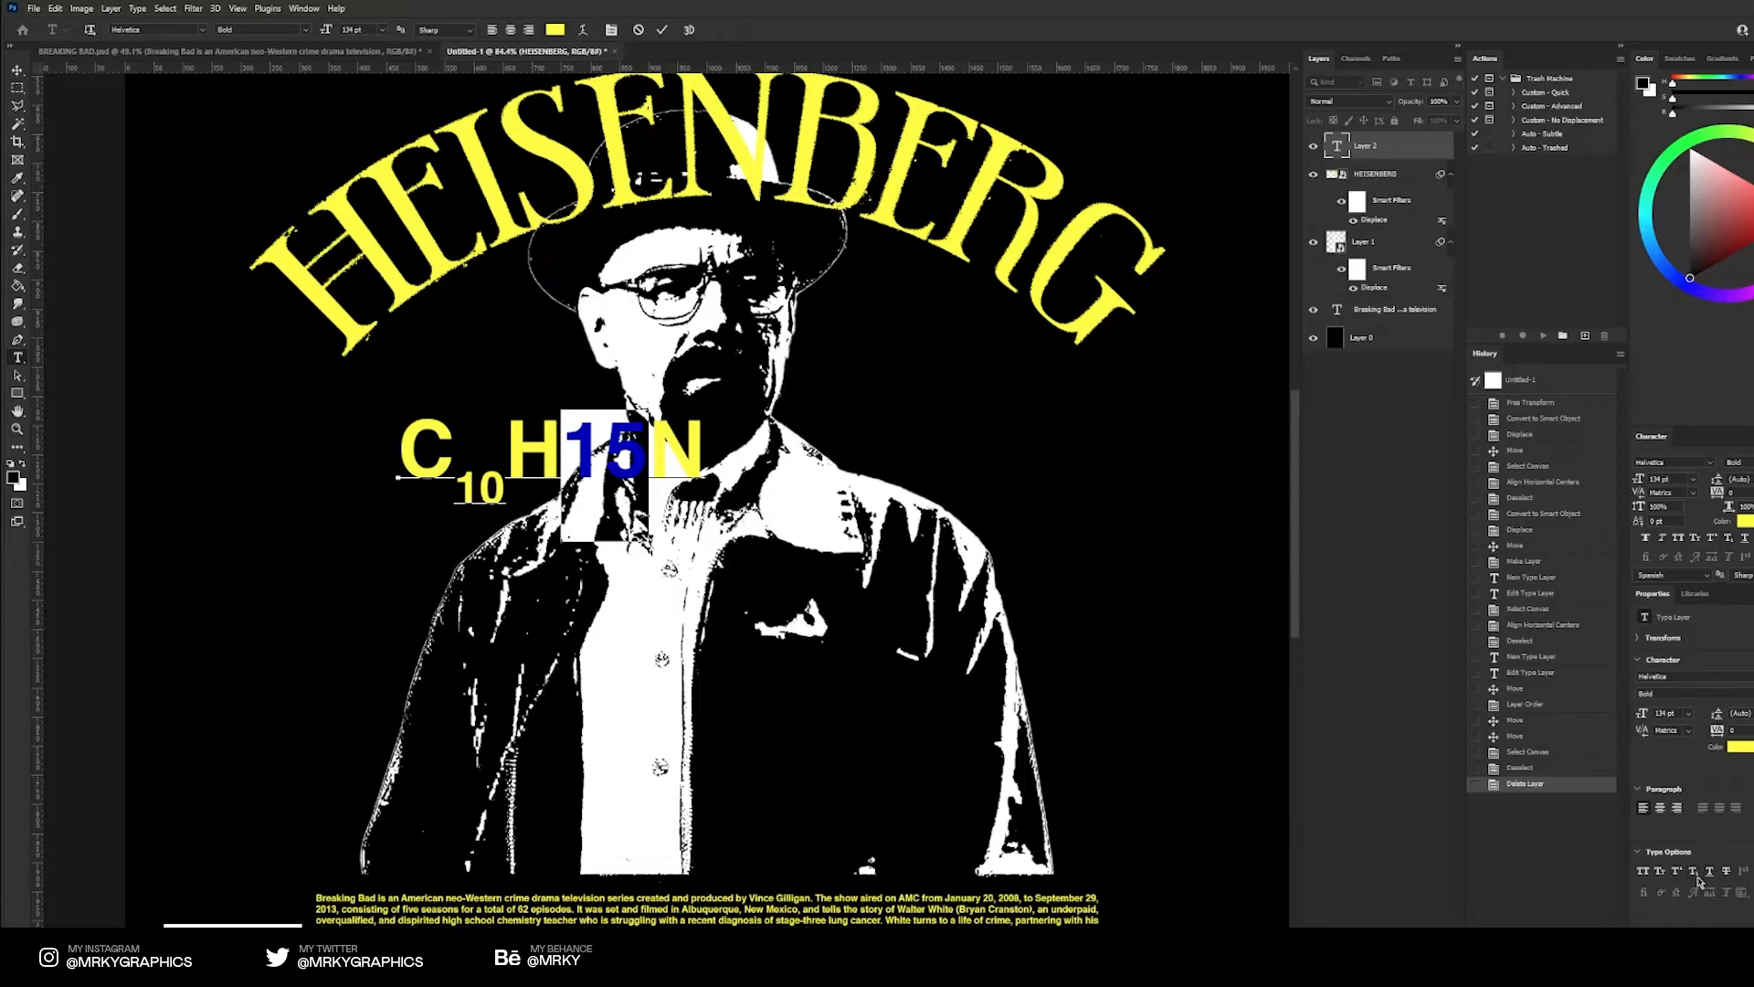
key(ctrl+shift+alt+equal)
click(15, 73)
drag(677, 469, 576, 685)
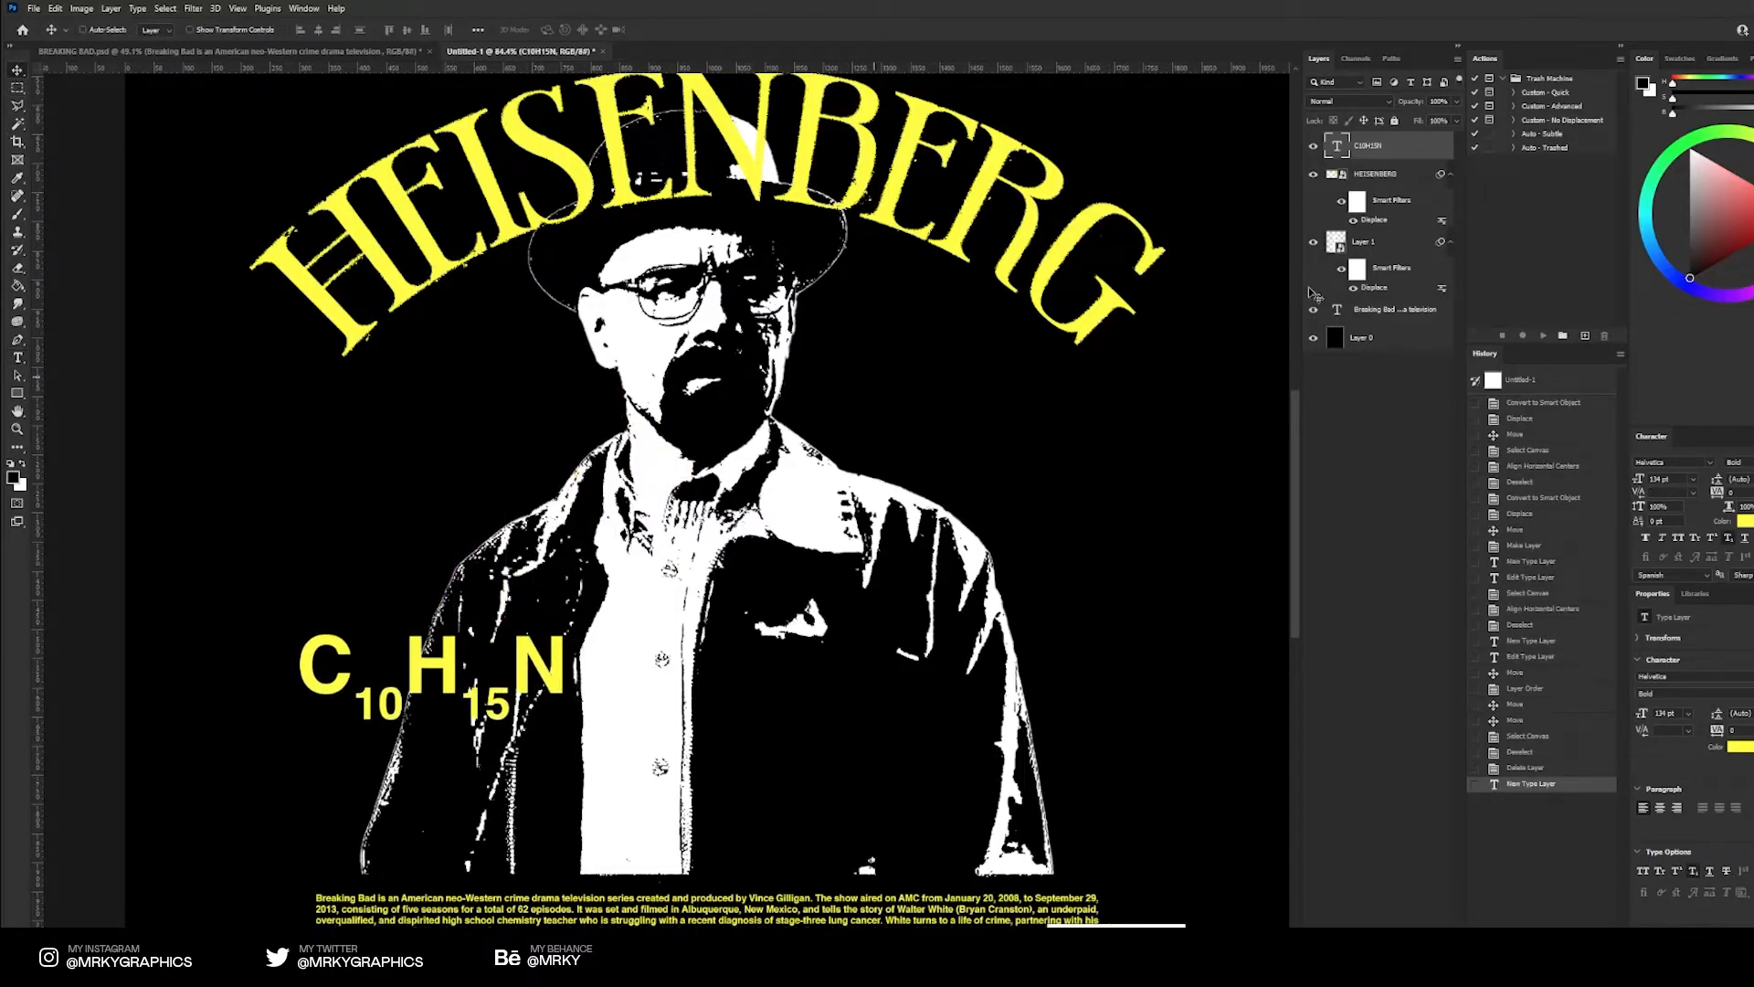
Convert the C10H15N text to a Smart Object and reapply the last Displace filter to it
right_click(1389, 148)
click(1449, 343)
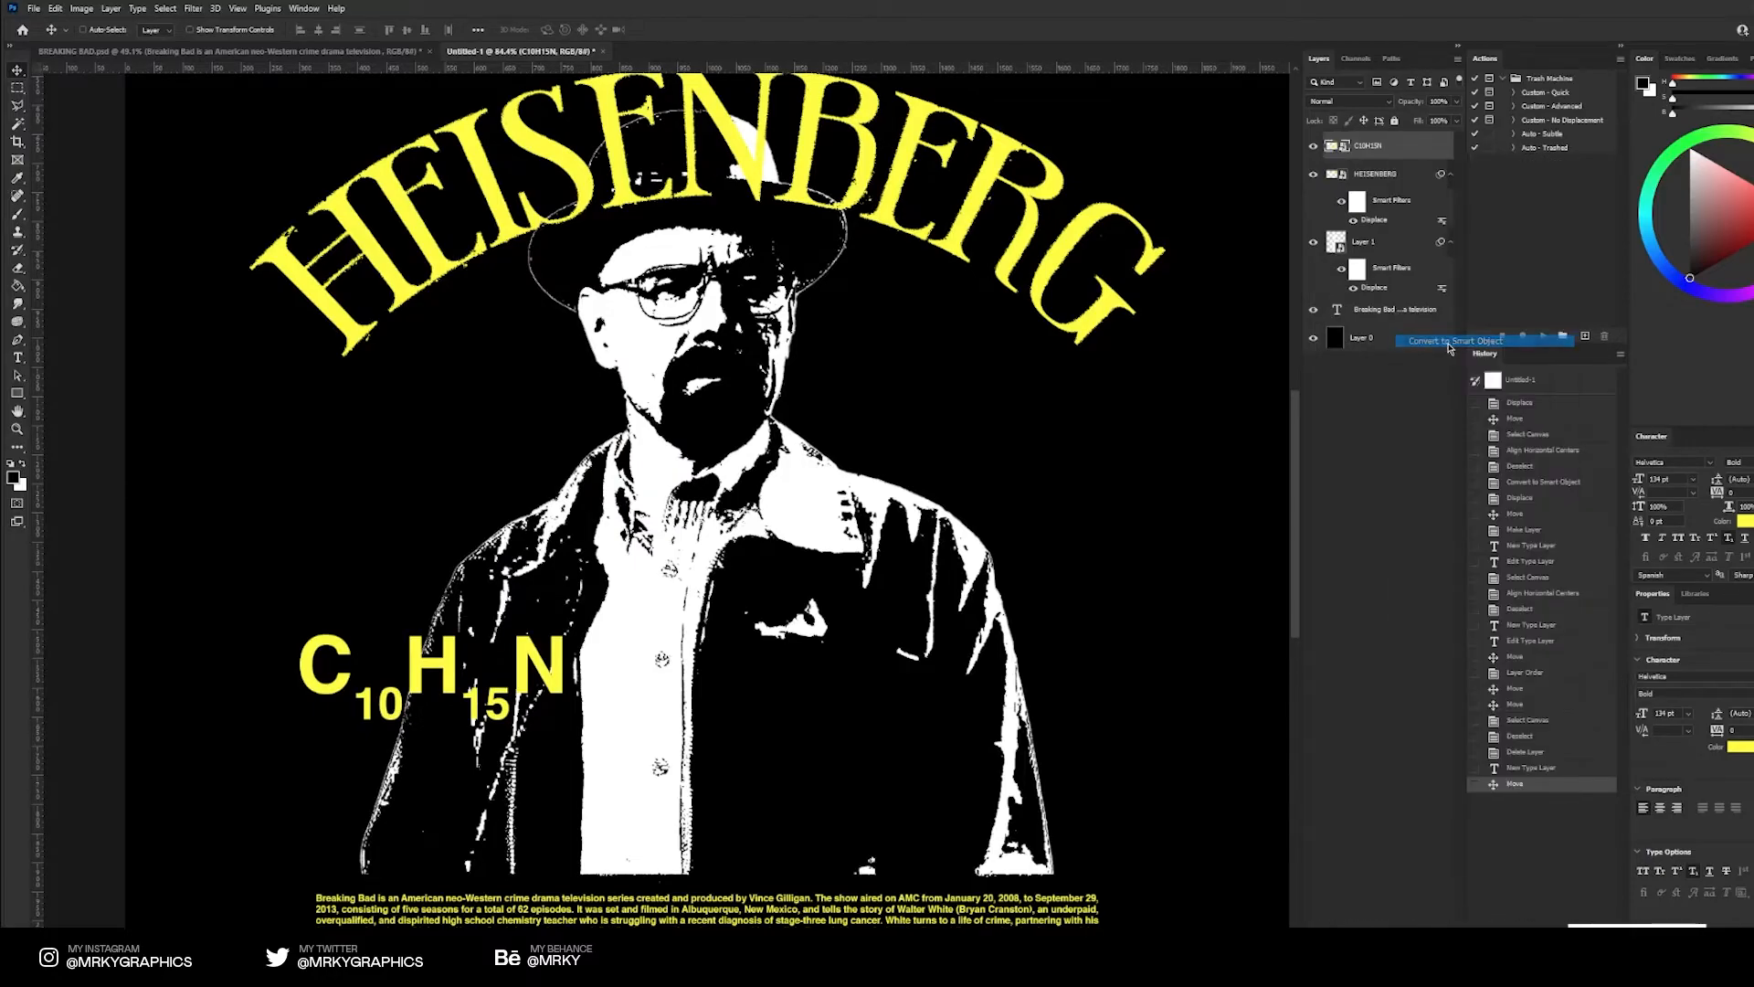
click(193, 8)
click(215, 23)
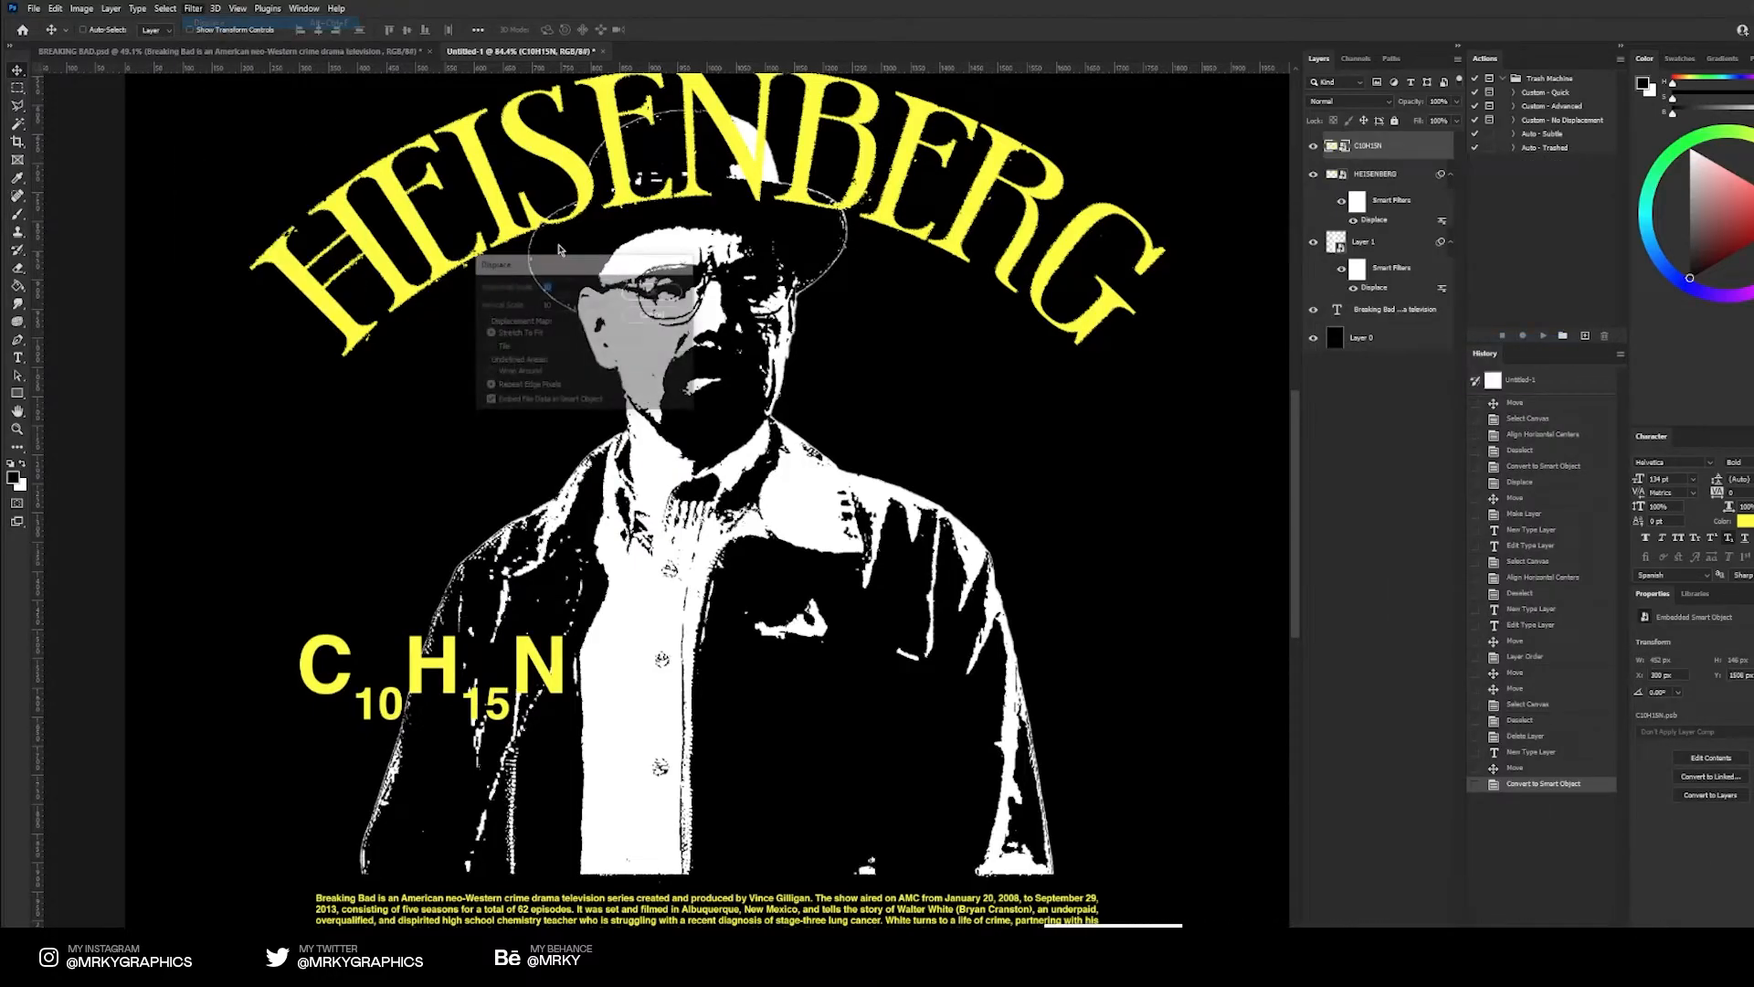
key(Return)
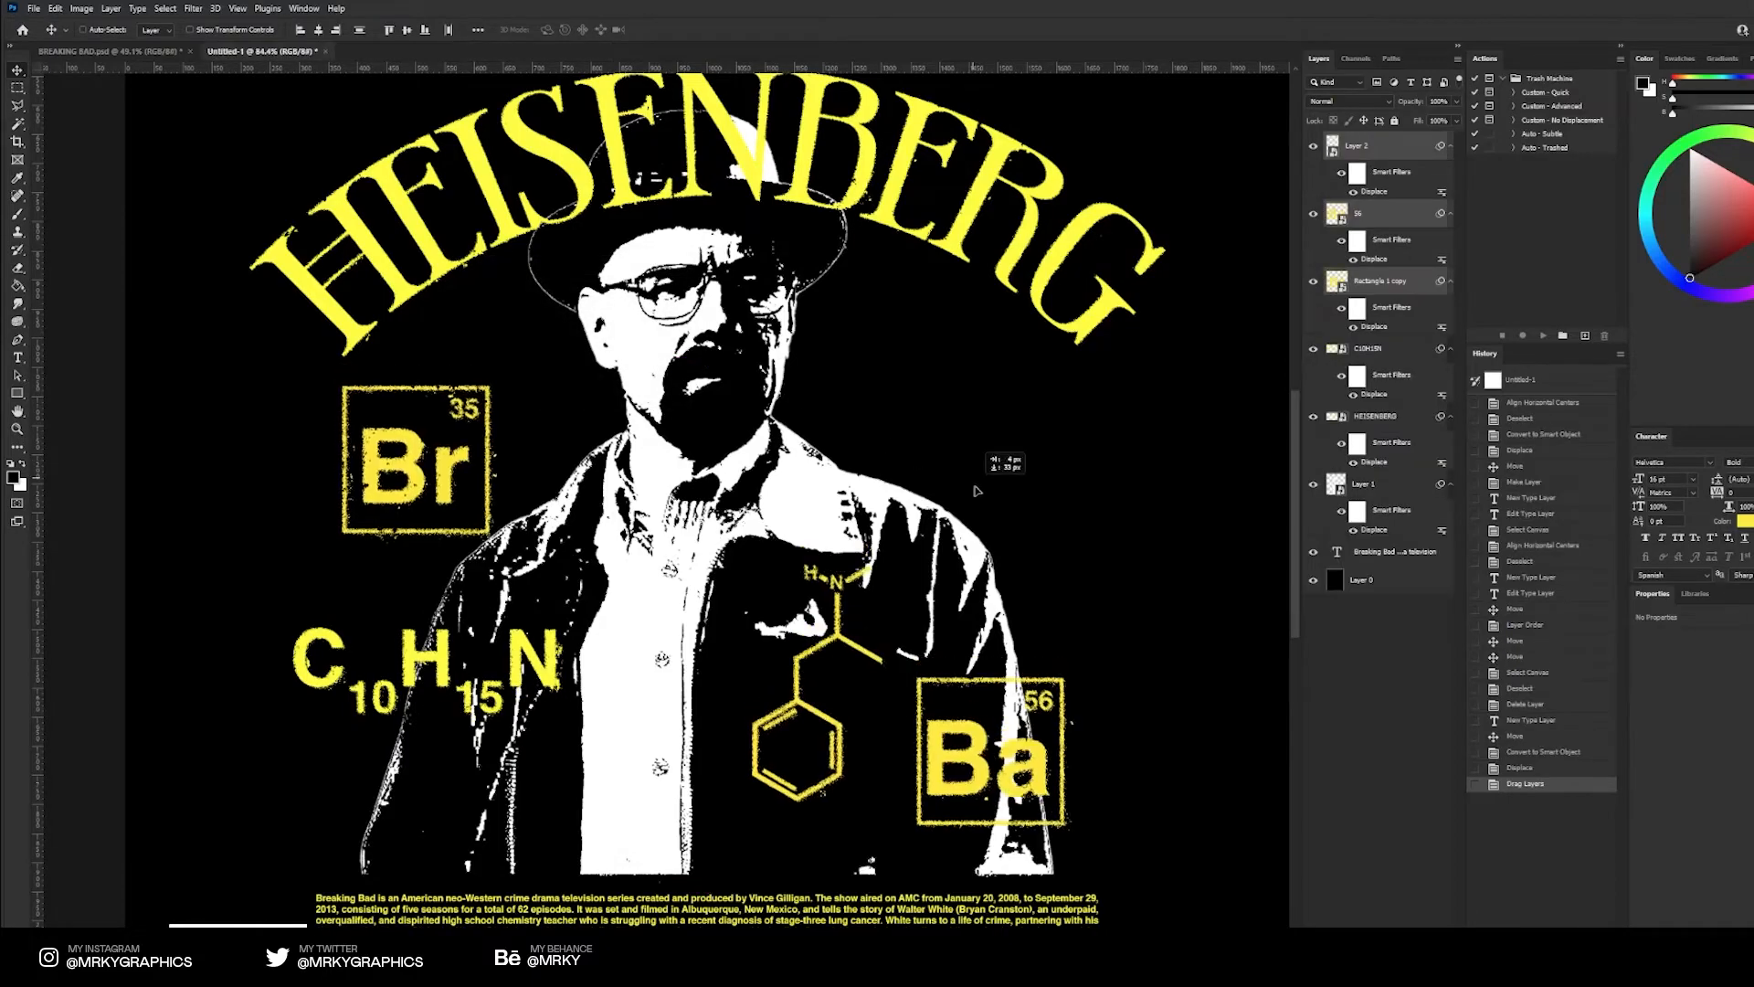
Shift the Br square, Ba square and molecule graphics slightly down and right together, and group their layers
drag(977, 475, 980, 501)
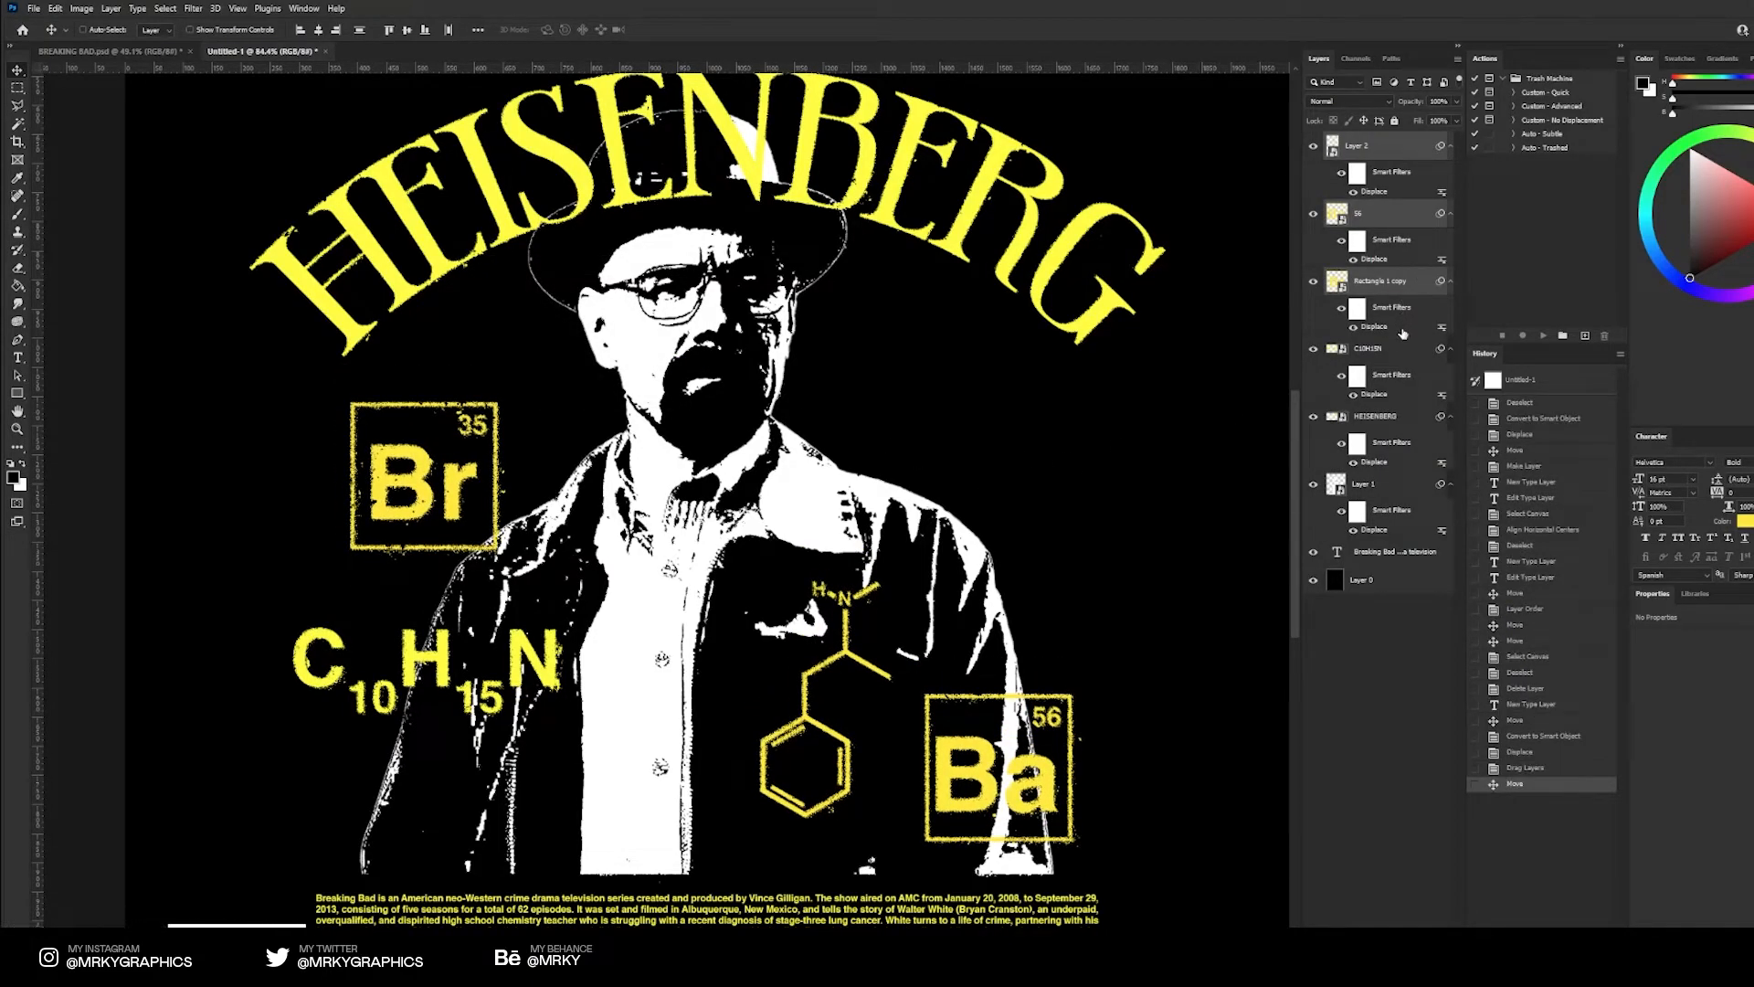
key(ctrl+g)
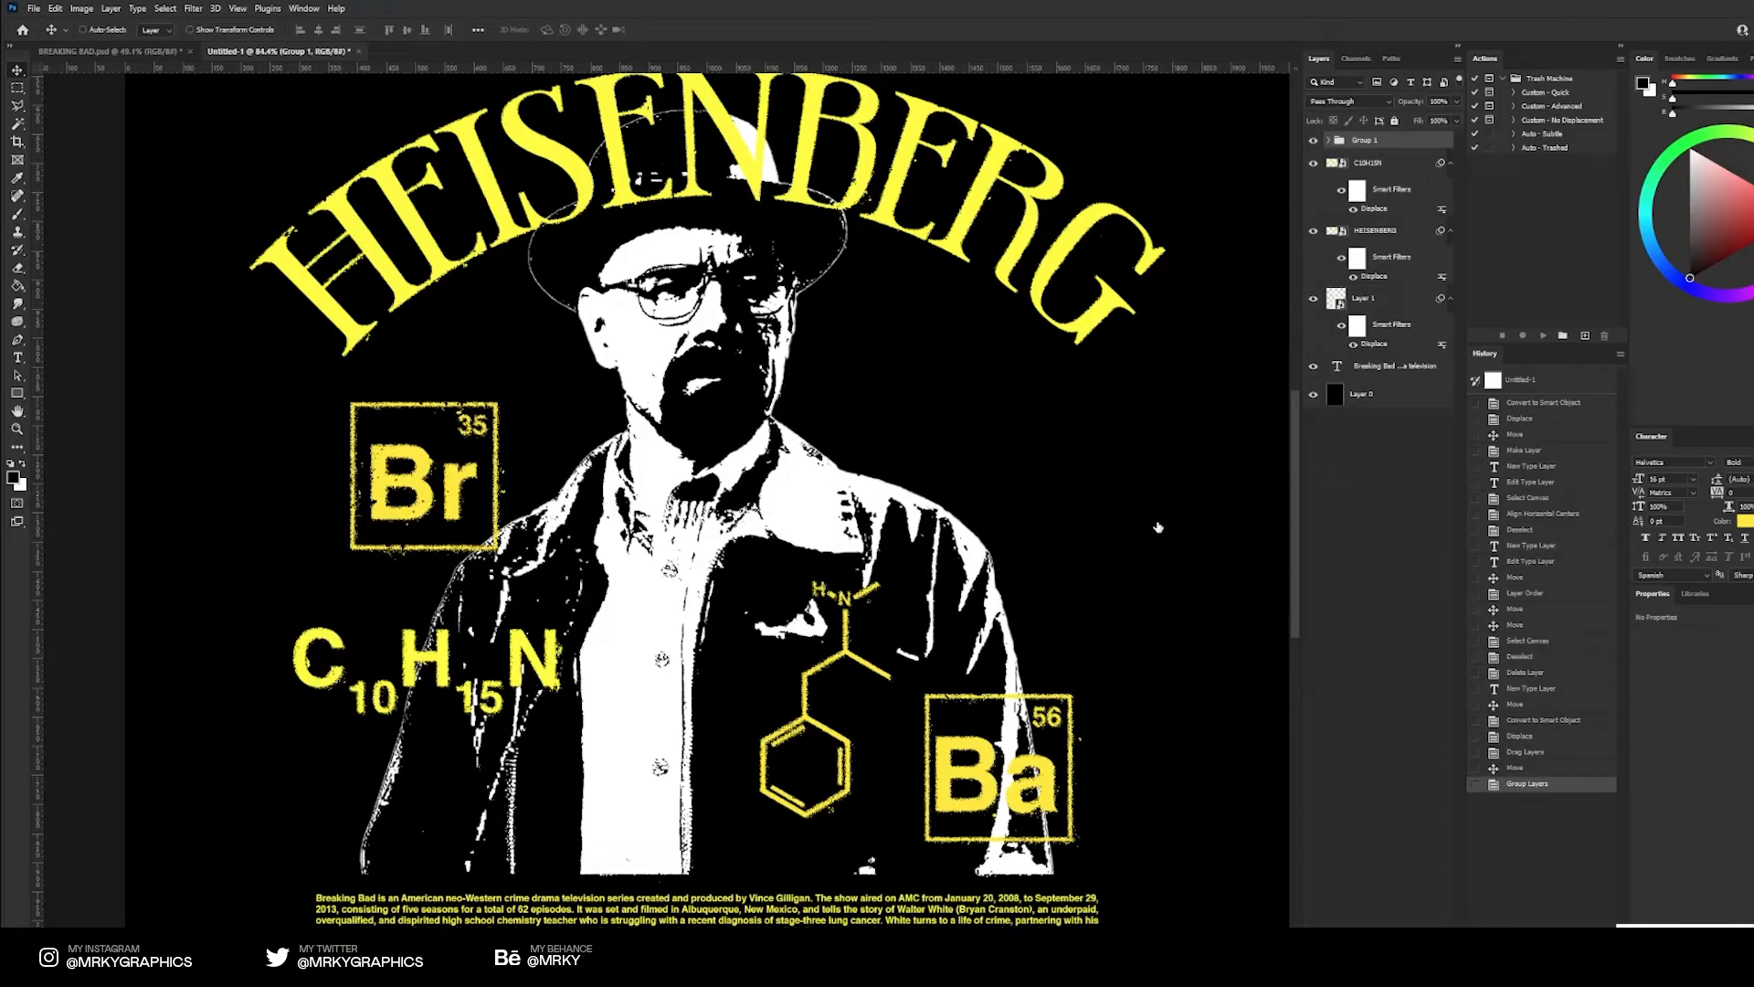
Give the group of Br, Ba and molecule graphics a Color Overlay in the heading's bright yellow
click(1468, 645)
click(1742, 508)
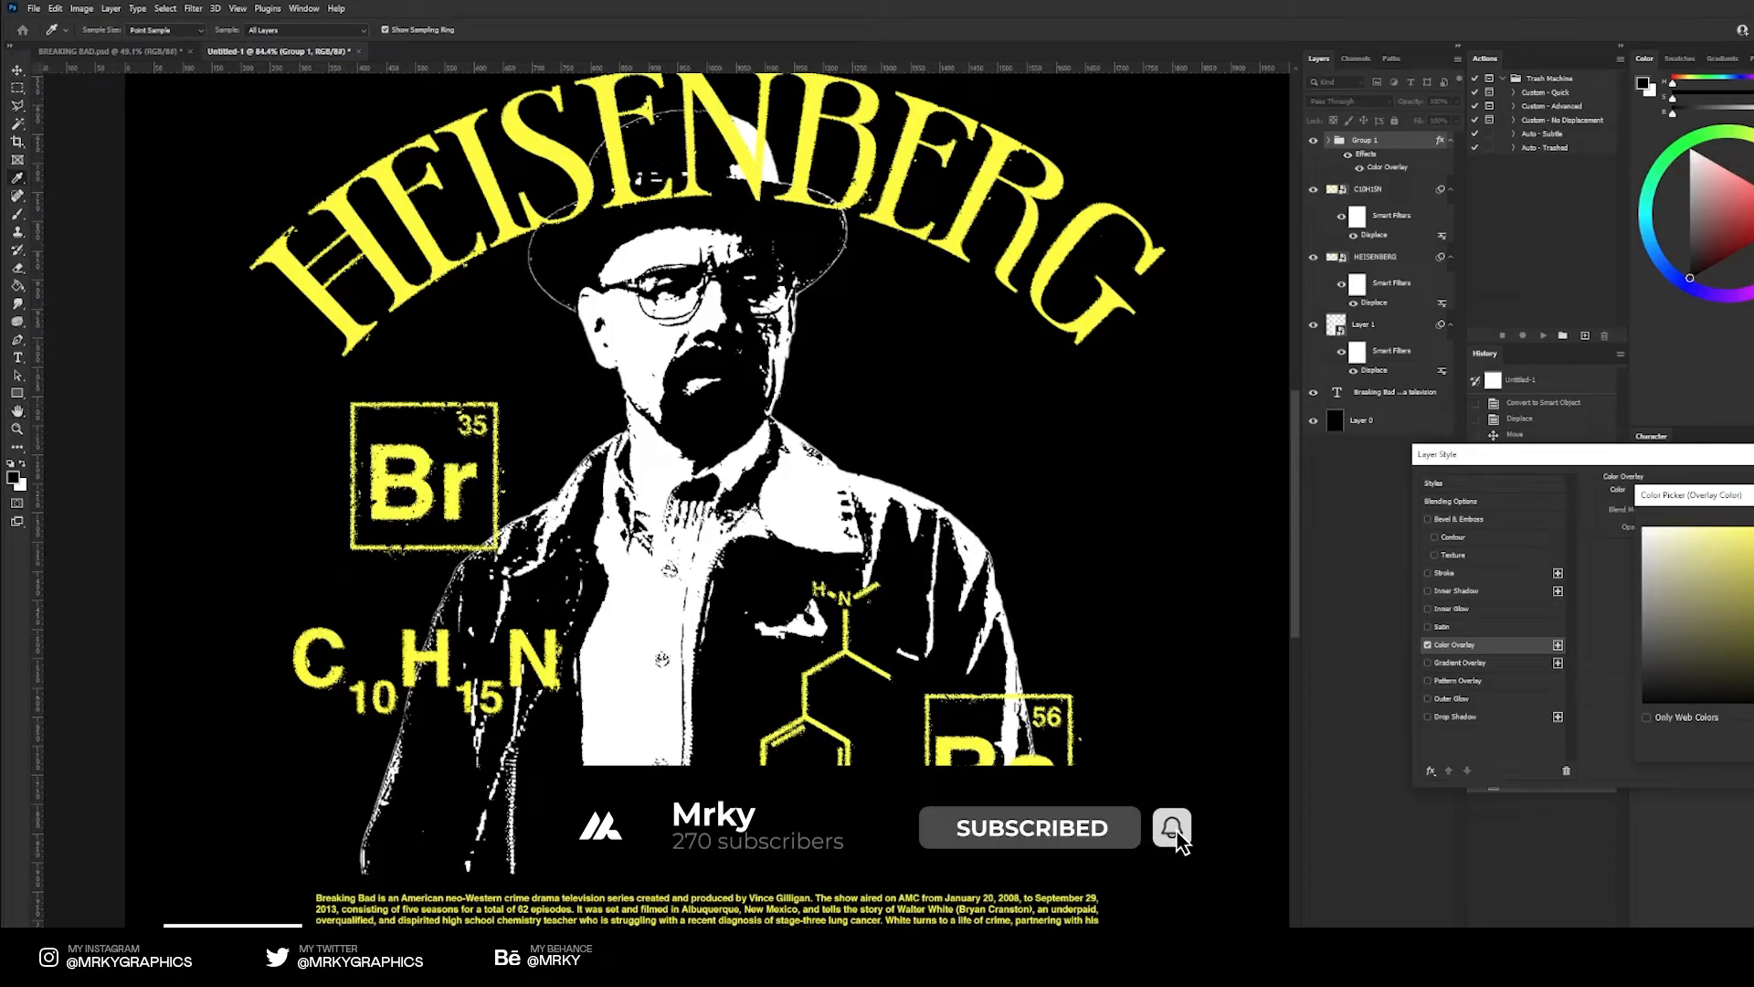
key(Return)
key(Return)
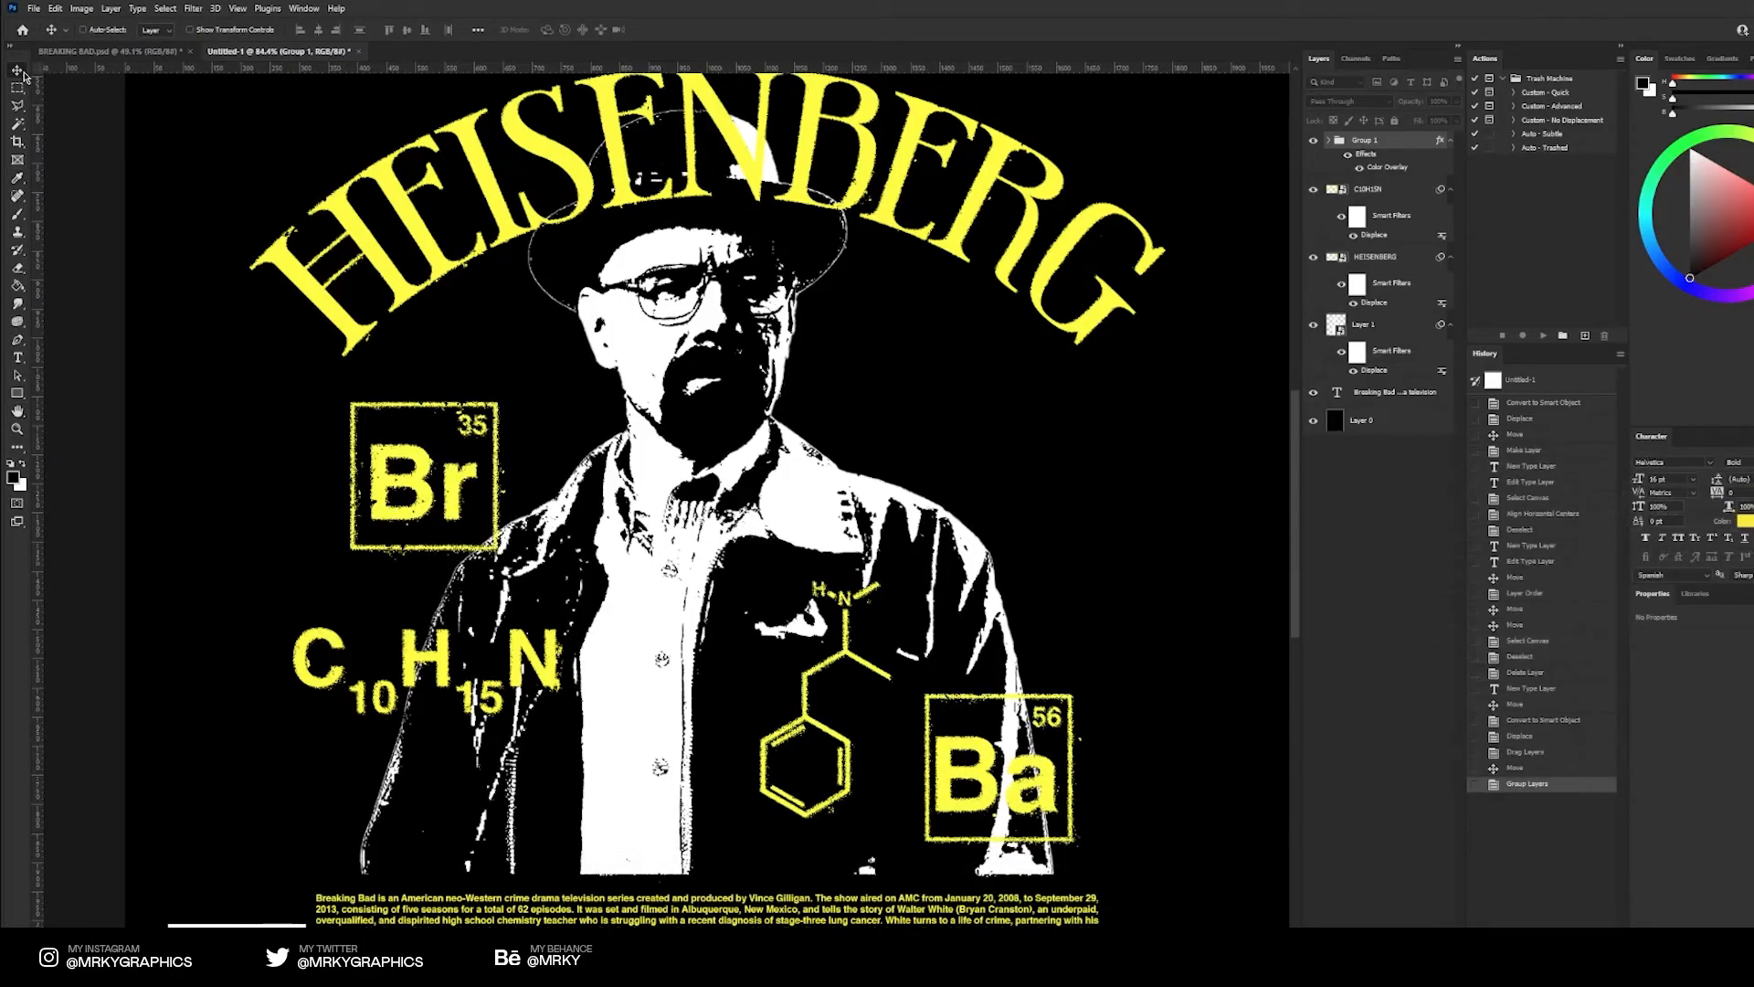
key(z)
drag(775, 451, 690, 488)
click(18, 71)
drag(675, 366, 687, 363)
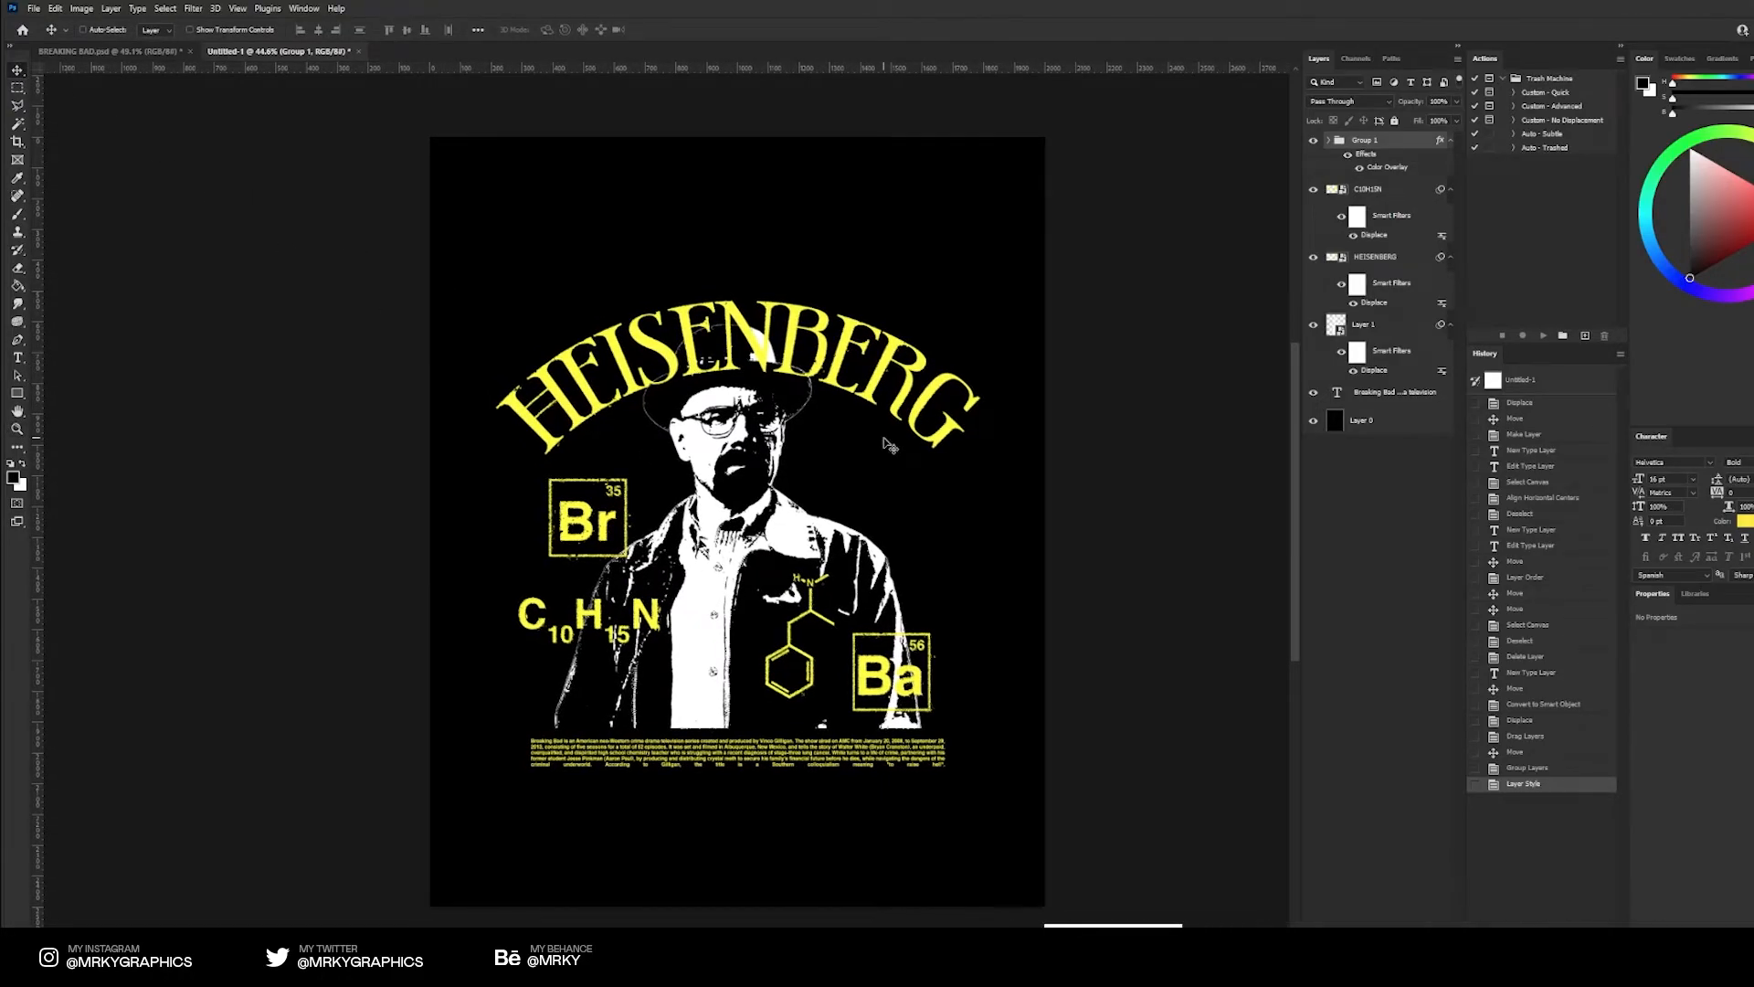